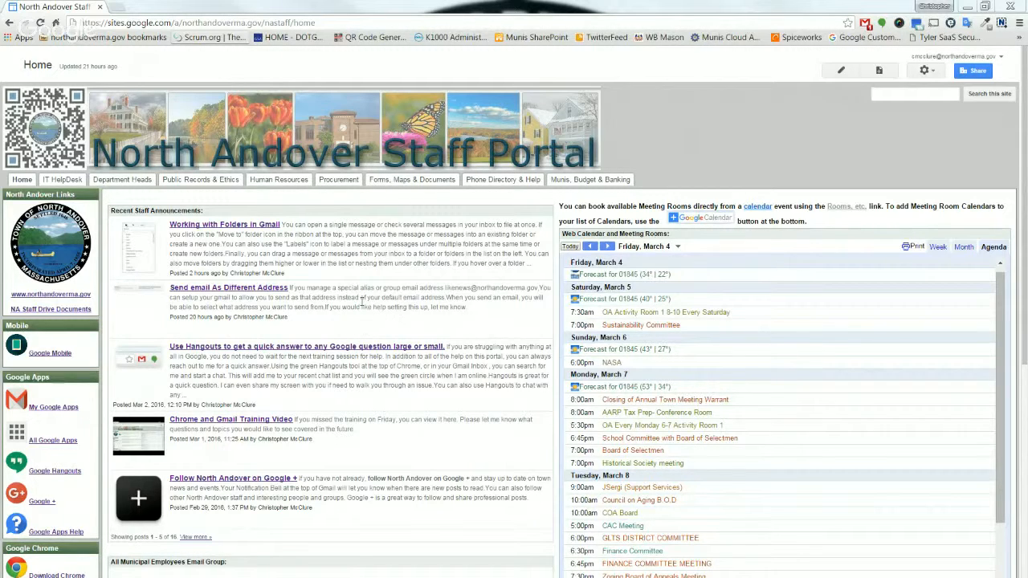
Look through the full list of staff announcements and return to the portal's home page.
{"action": "scroll", "coordinate": [362, 302], "scroll_direction": "down", "scroll_amount": 1}
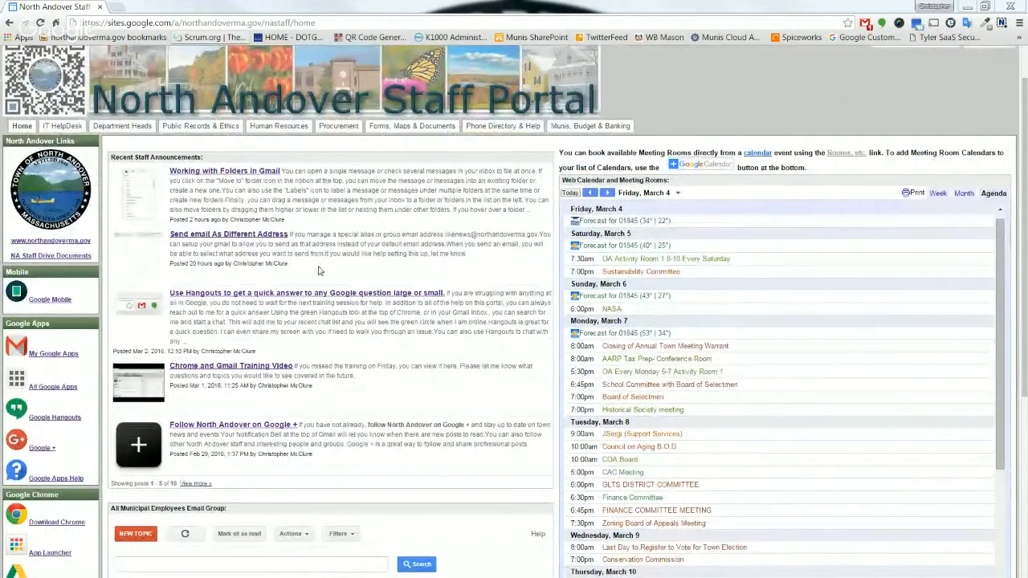
{"action": "left_click", "coordinate": [199, 481]}
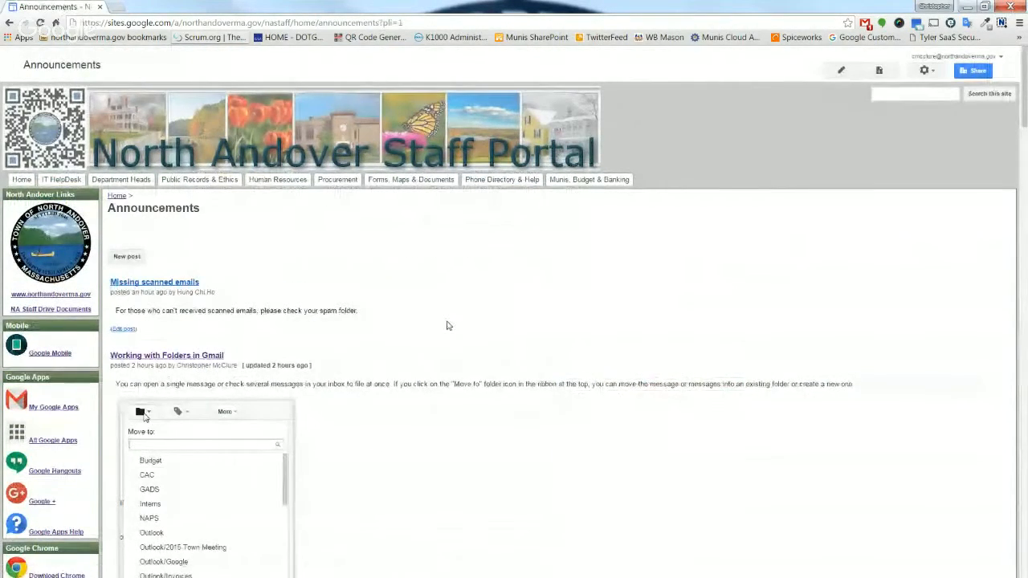
{"action": "scroll", "coordinate": [448, 325], "scroll_direction": "down", "scroll_amount": 3}
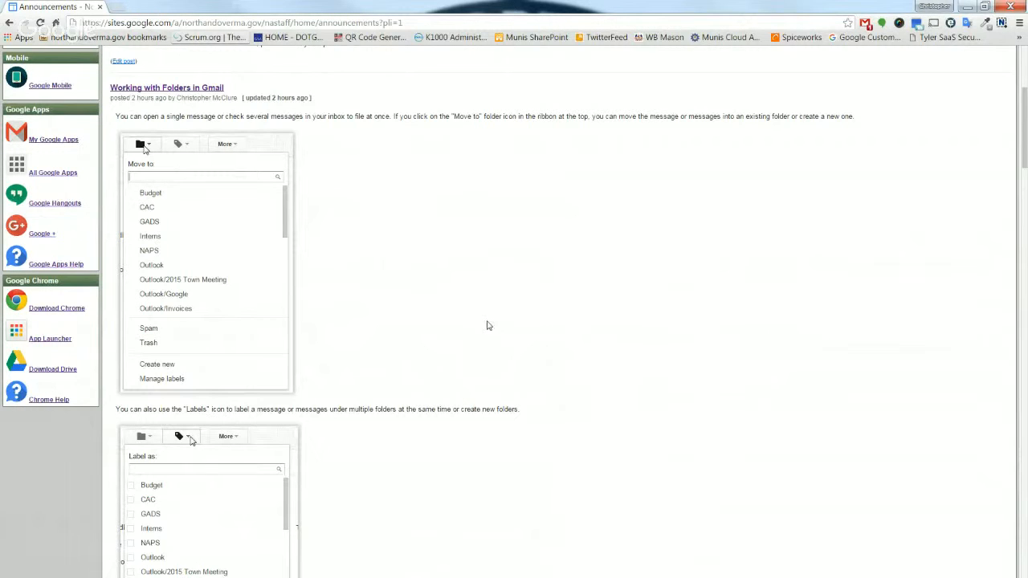
{"action": "scroll", "coordinate": [440, 321], "scroll_direction": "up", "scroll_amount": 3}
{"action": "scroll", "coordinate": [439, 322], "scroll_direction": "up", "scroll_amount": 1}
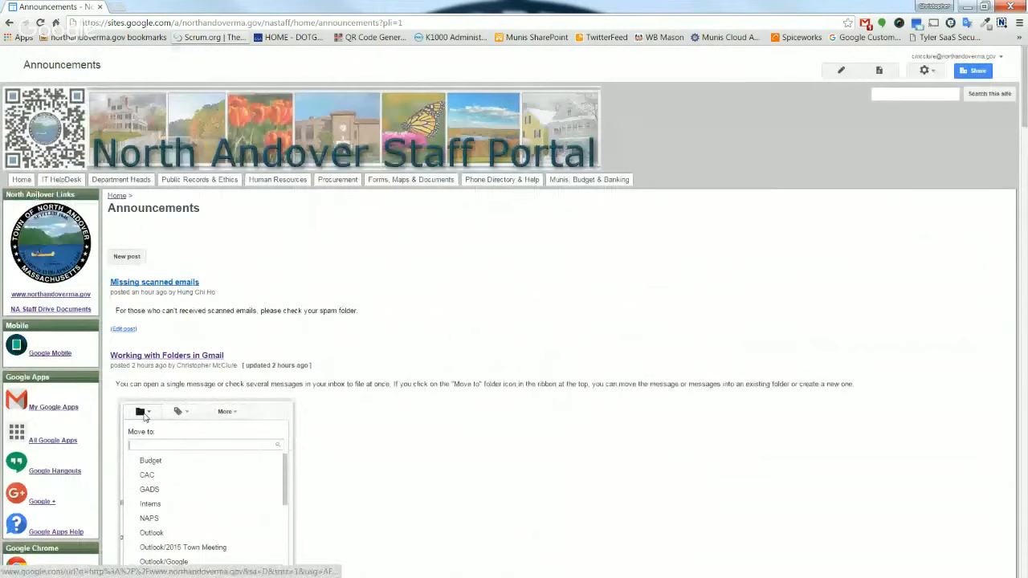
{"action": "left_click", "coordinate": [17, 179]}
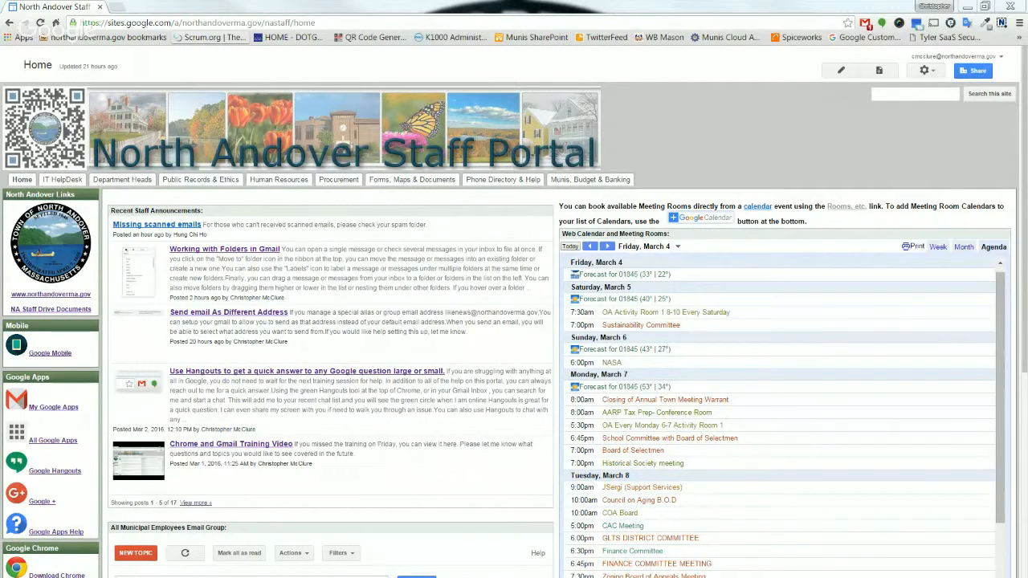
Bring the local Google Drive folder window into view, maximize it and show the folder's contents.
{"action": "left_click_drag", "start_coordinate": [0, 137], "coordinate": [364, 130]}
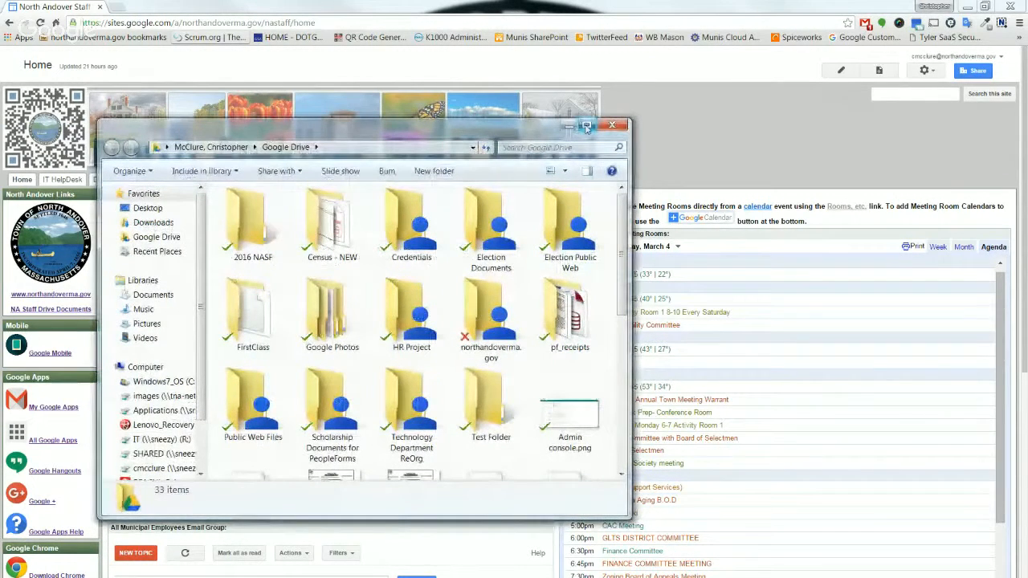
{"action": "left_click", "coordinate": [589, 128]}
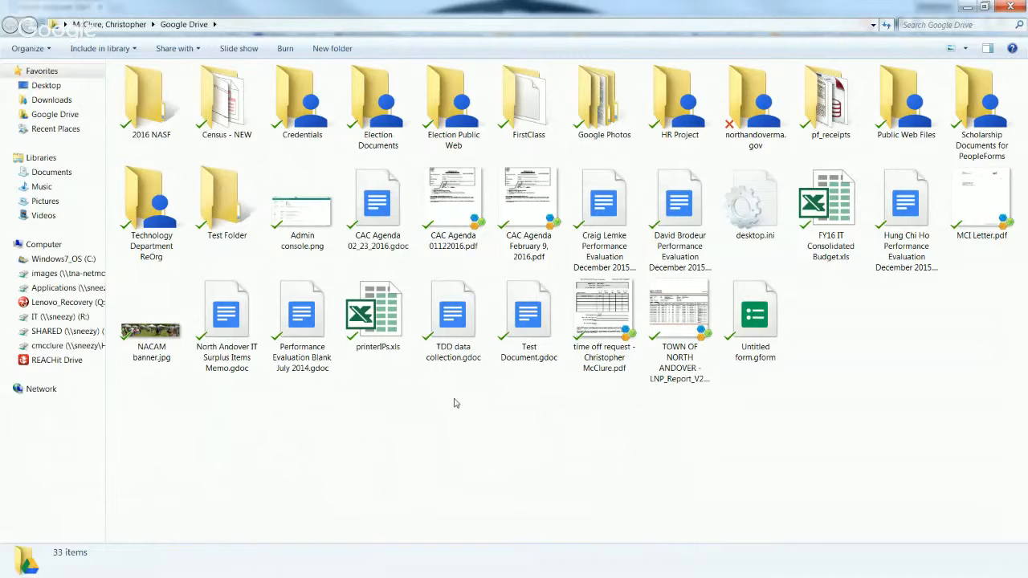
{"action": "left_click", "coordinate": [45, 116]}
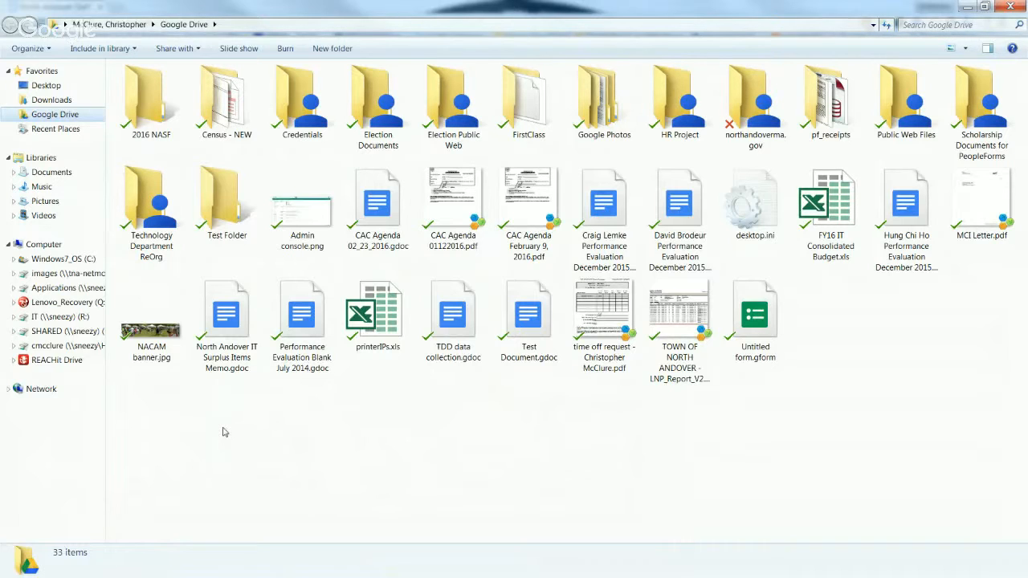
View the personal home network drive for comparison with the Google Drive folder, and close the file window.
{"action": "left_click_drag", "start_coordinate": [134, 342], "coordinate": [54, 332]}
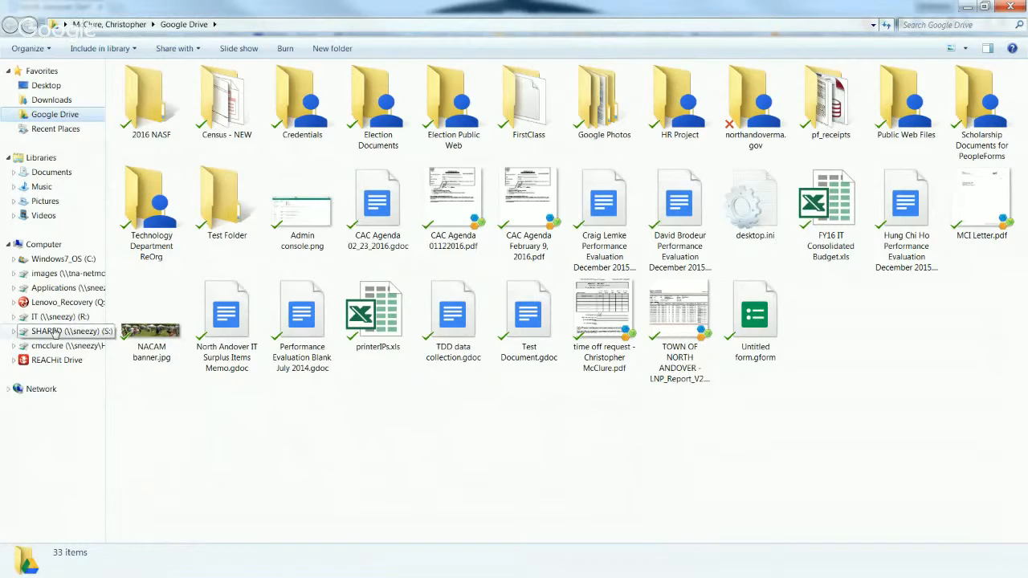
{"action": "left_click", "coordinate": [55, 331]}
{"action": "left_click", "coordinate": [56, 345]}
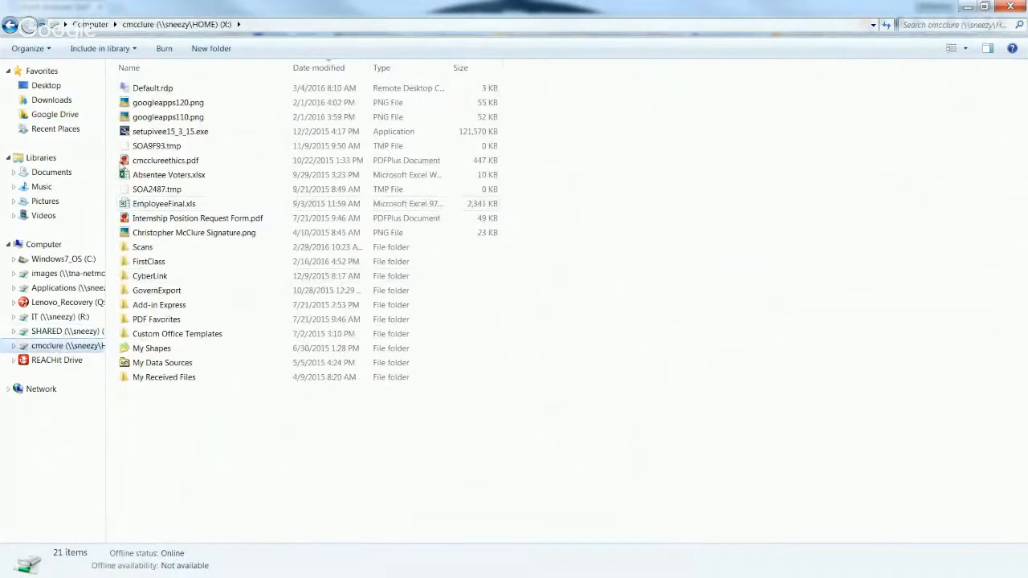
{"action": "left_click", "coordinate": [56, 115]}
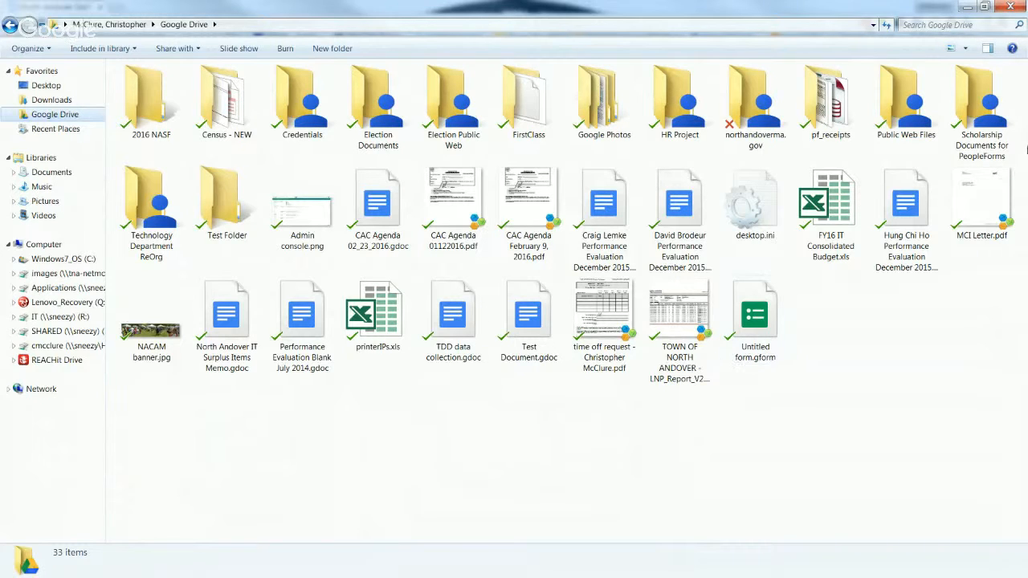
{"action": "left_click", "coordinate": [1010, 6]}
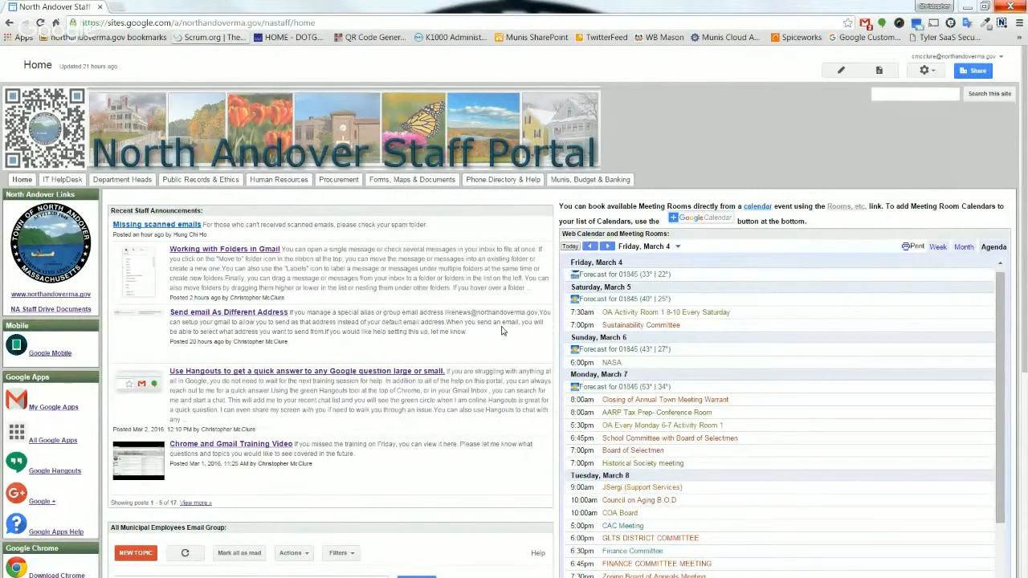
Open the Gmail inbox from the staff portal and go from there to Google Drive.
{"action": "left_click", "coordinate": [53, 408]}
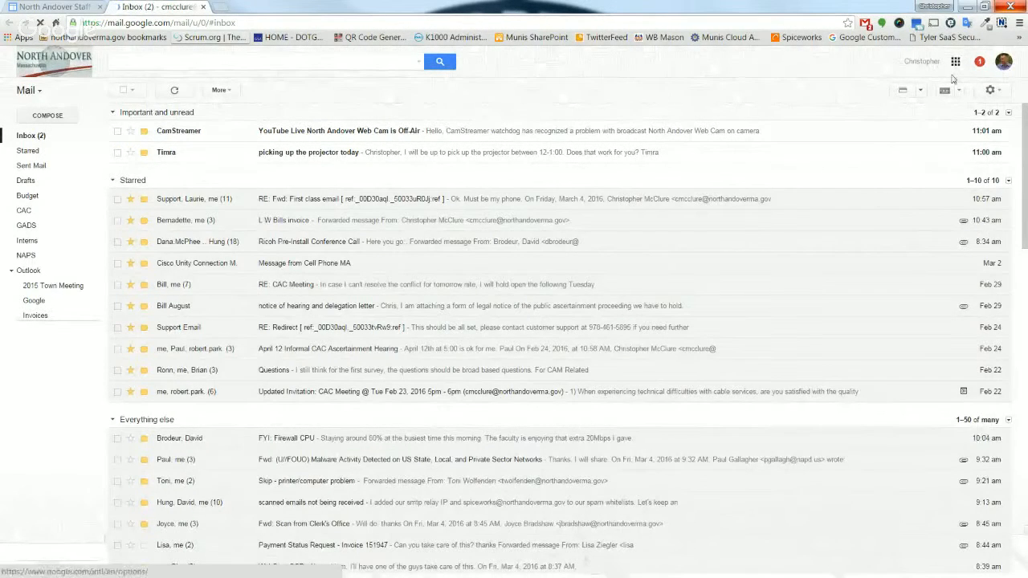
{"action": "left_click", "coordinate": [955, 62]}
{"action": "left_click", "coordinate": [869, 173]}
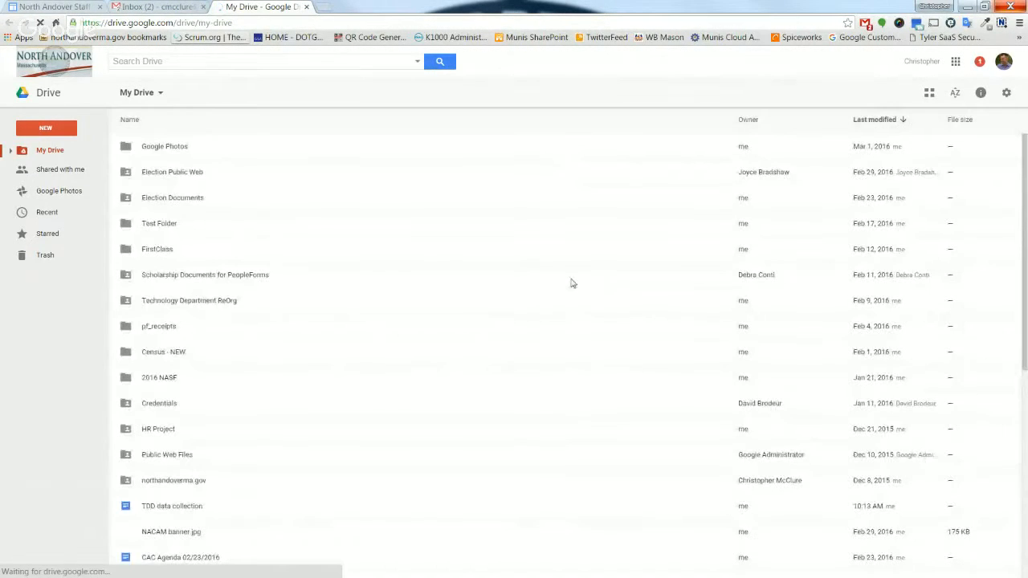
Preview the My Drive files as a grid, restore the list view, and view the options for adding new items.
{"action": "left_click", "coordinate": [929, 92]}
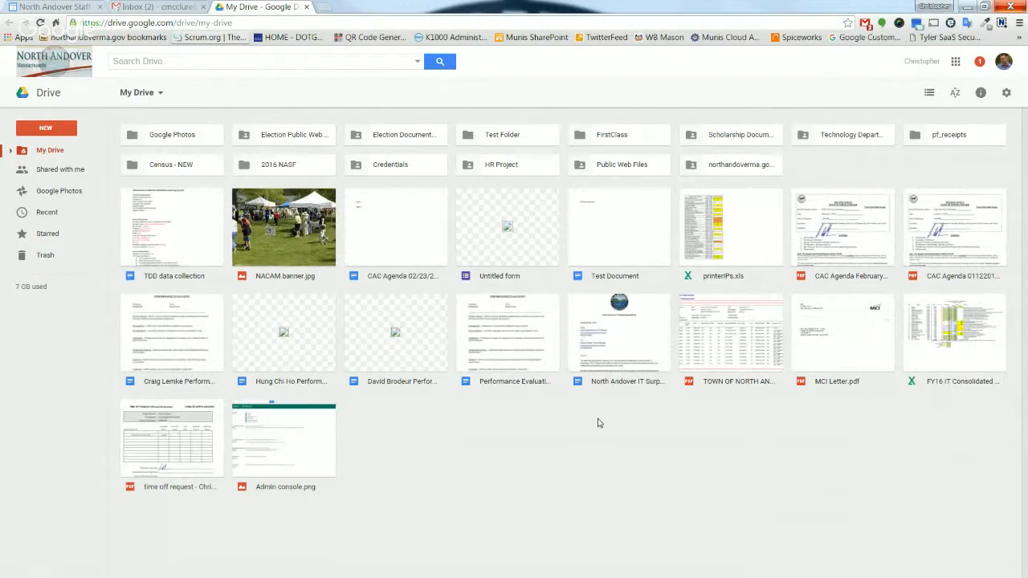
{"action": "left_click", "coordinate": [929, 94]}
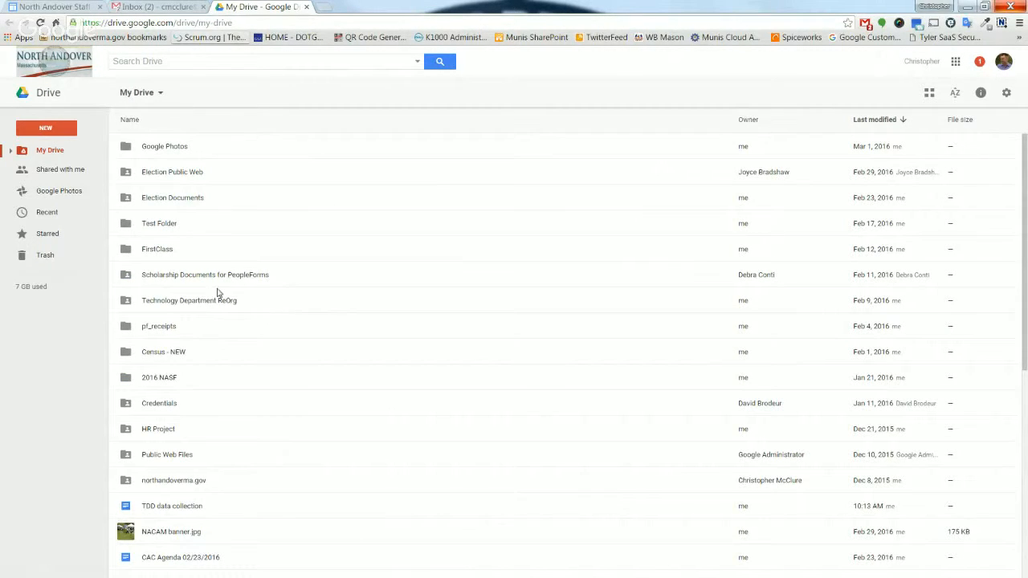
{"action": "left_click", "coordinate": [72, 129]}
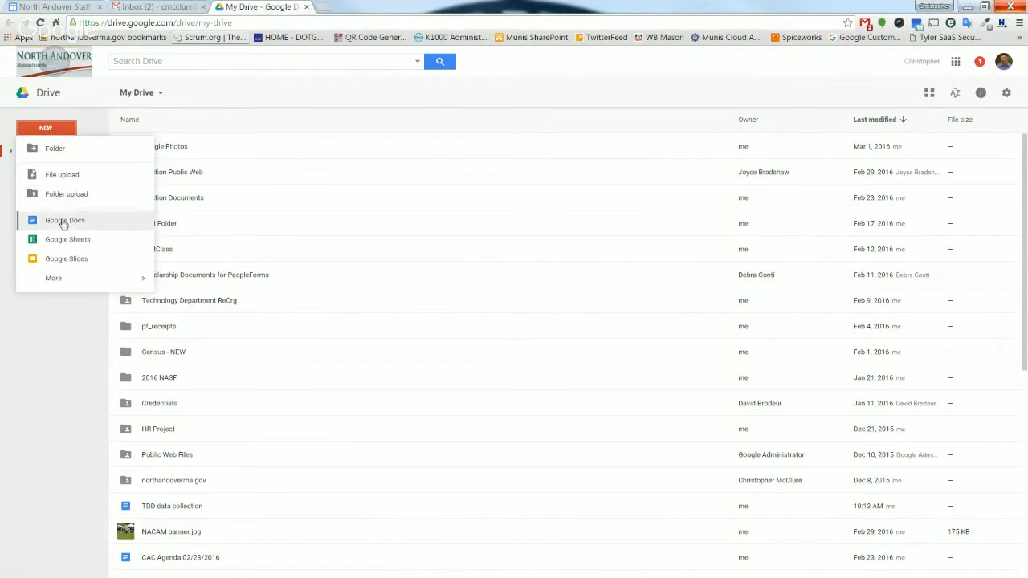
{"action": "left_click", "coordinate": [46, 358]}
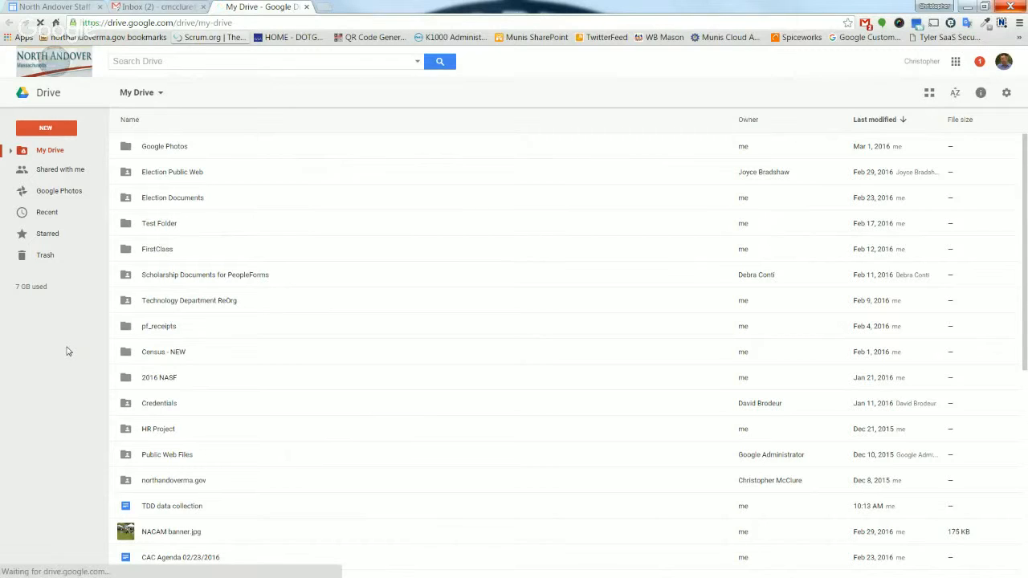
Return to the Gmail inbox to show where the Google apps are found, and switch back to Google Drive.
{"action": "left_click", "coordinate": [172, 5]}
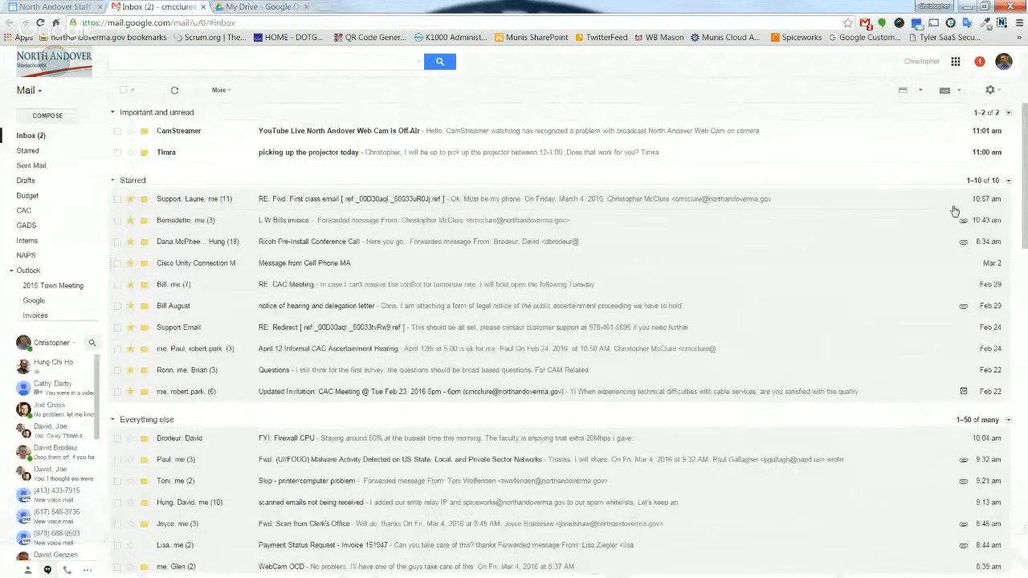
{"action": "left_click", "coordinate": [957, 64]}
{"action": "left_click", "coordinate": [267, 6]}
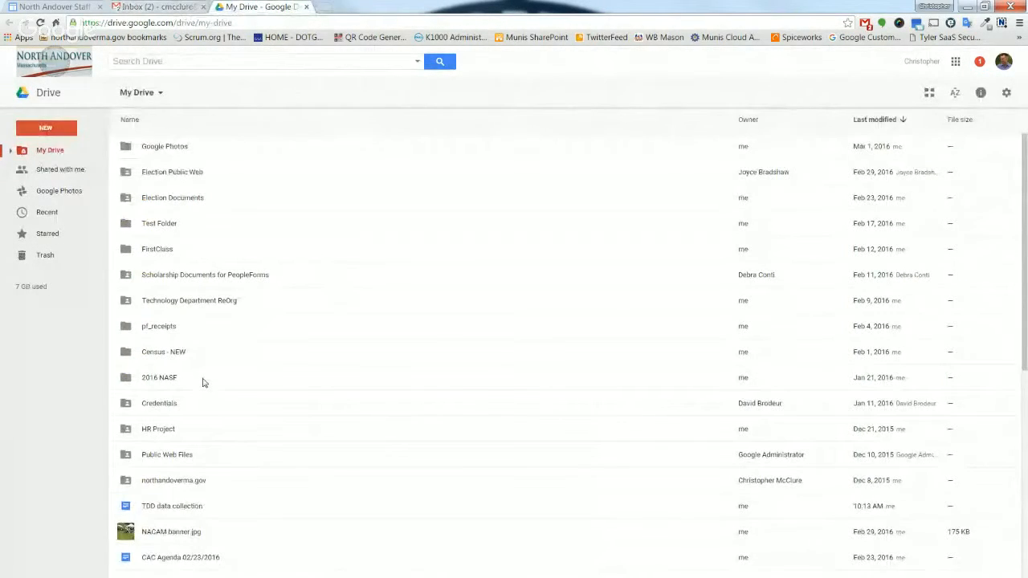
Select the Election Public Web folder and view the file-type filters offered by the Drive search.
{"action": "left_click", "coordinate": [158, 178]}
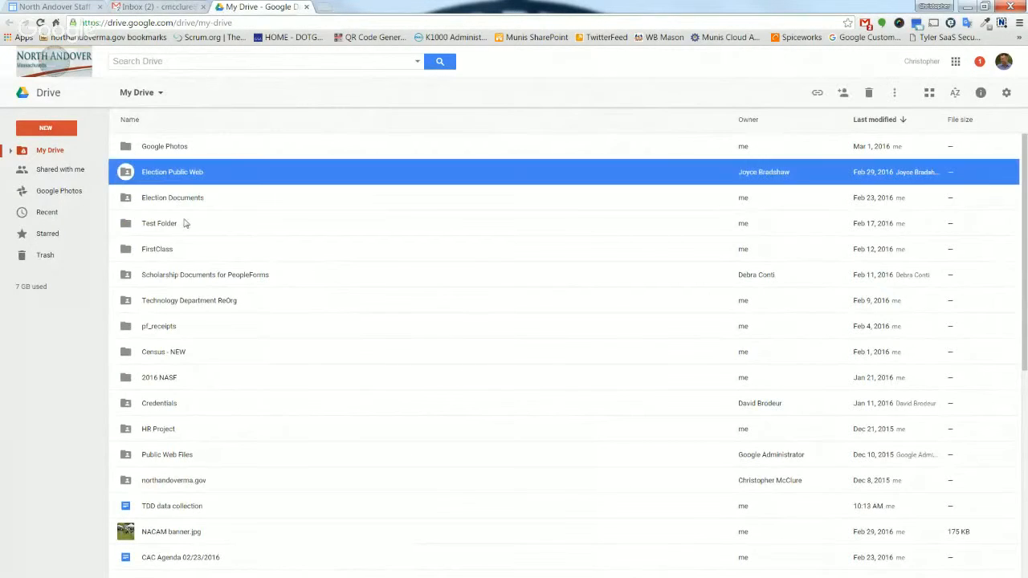
{"action": "left_click", "coordinate": [207, 61]}
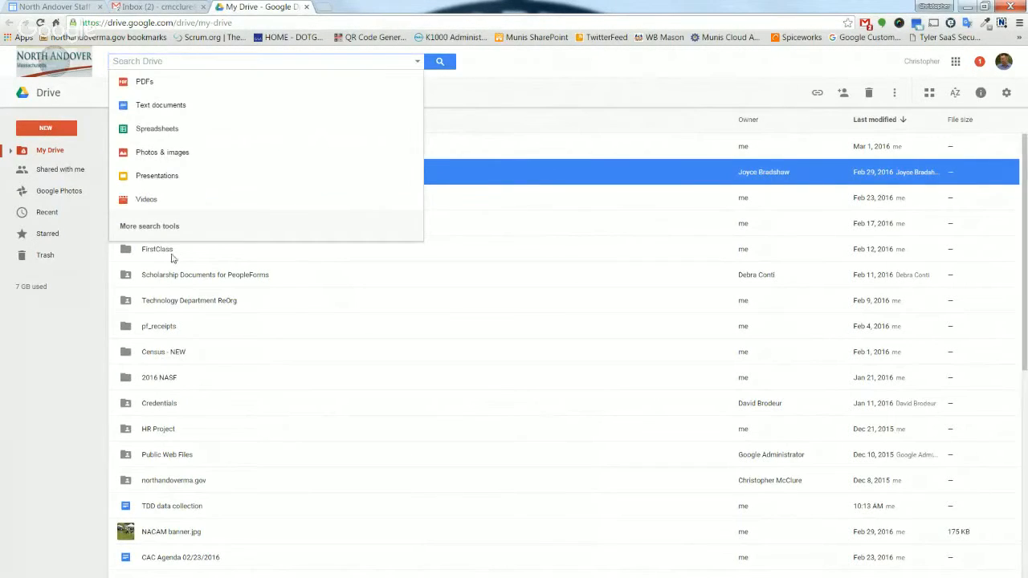
{"action": "left_click", "coordinate": [89, 406]}
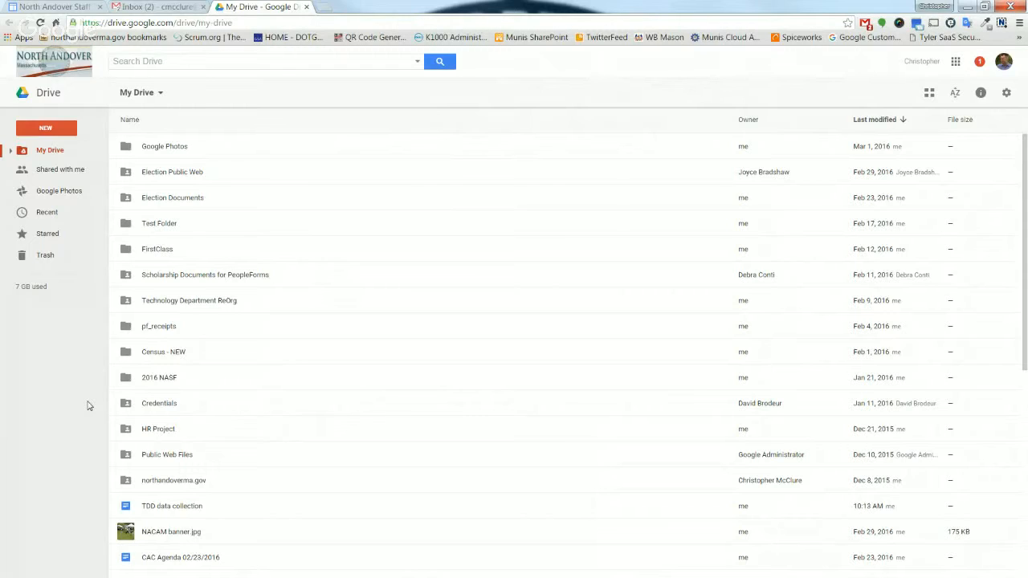
Select the Election Documents folder and look through the folders and files listed in My Drive.
{"action": "left_click", "coordinate": [127, 201]}
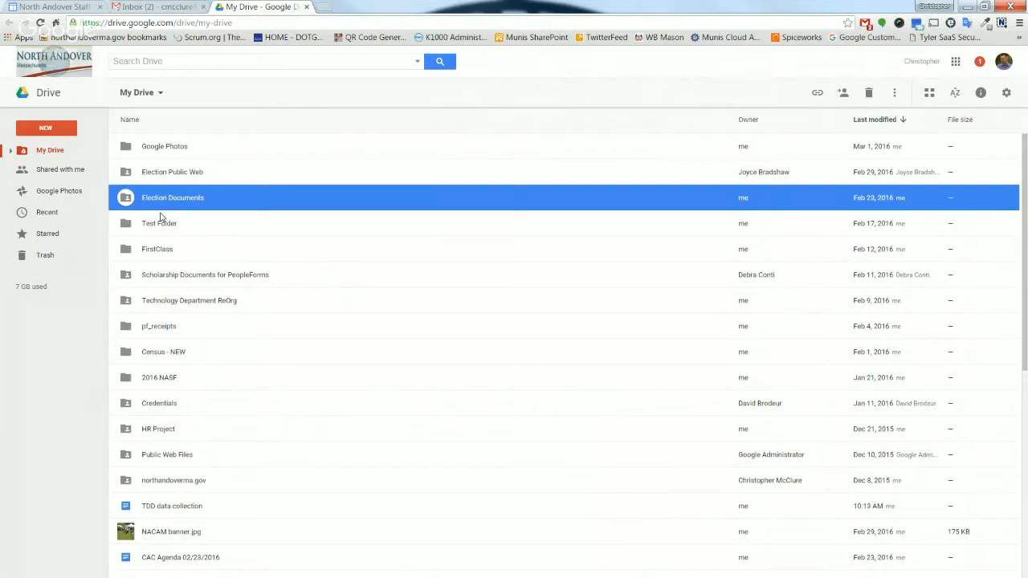
{"action": "scroll", "coordinate": [161, 217], "scroll_direction": "down", "scroll_amount": 1}
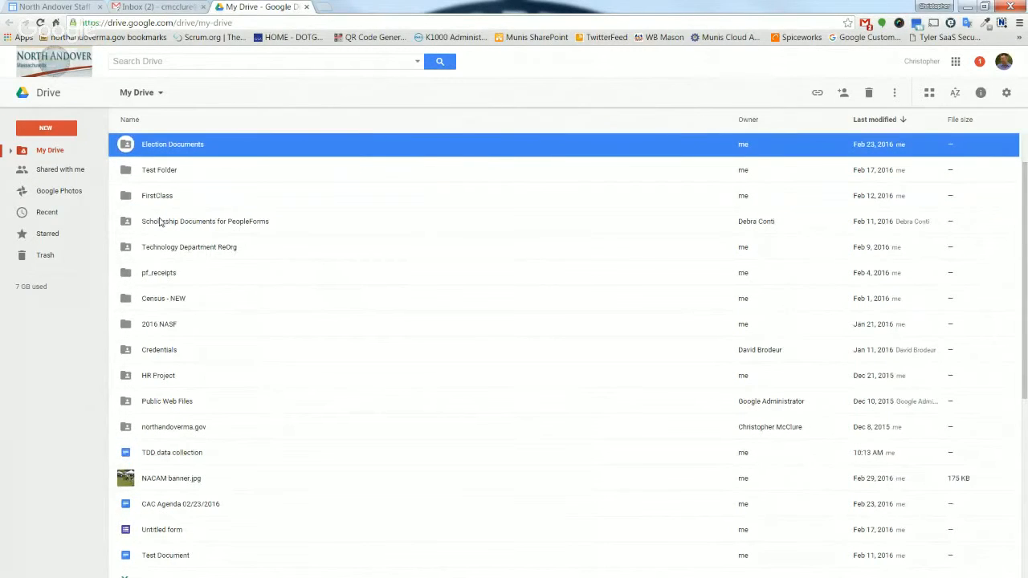
{"action": "scroll", "coordinate": [160, 225], "scroll_direction": "down", "scroll_amount": 2}
{"action": "scroll", "coordinate": [166, 236], "scroll_direction": "up", "scroll_amount": 3}
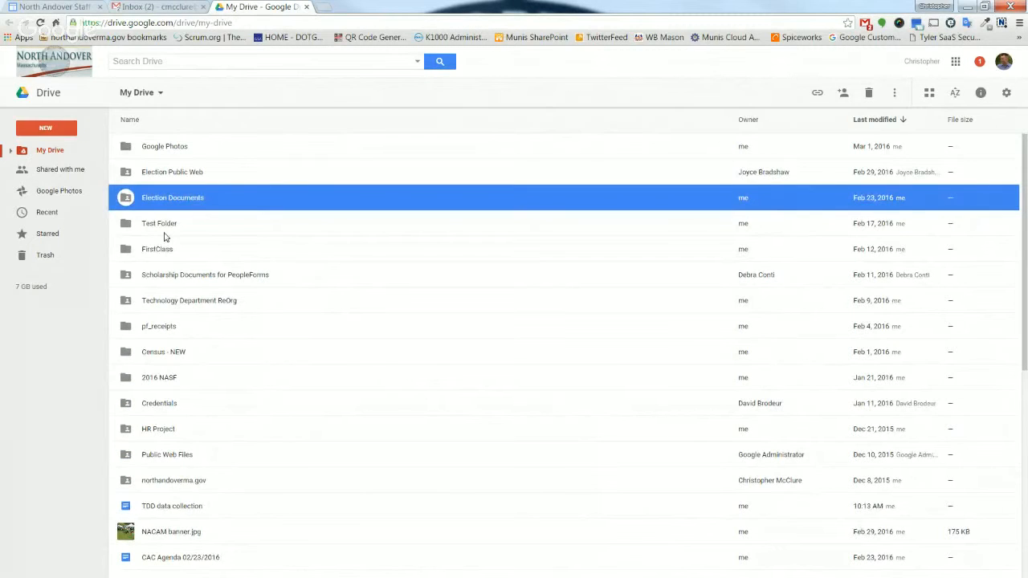
{"action": "scroll", "coordinate": [194, 260], "scroll_direction": "down", "scroll_amount": 6}
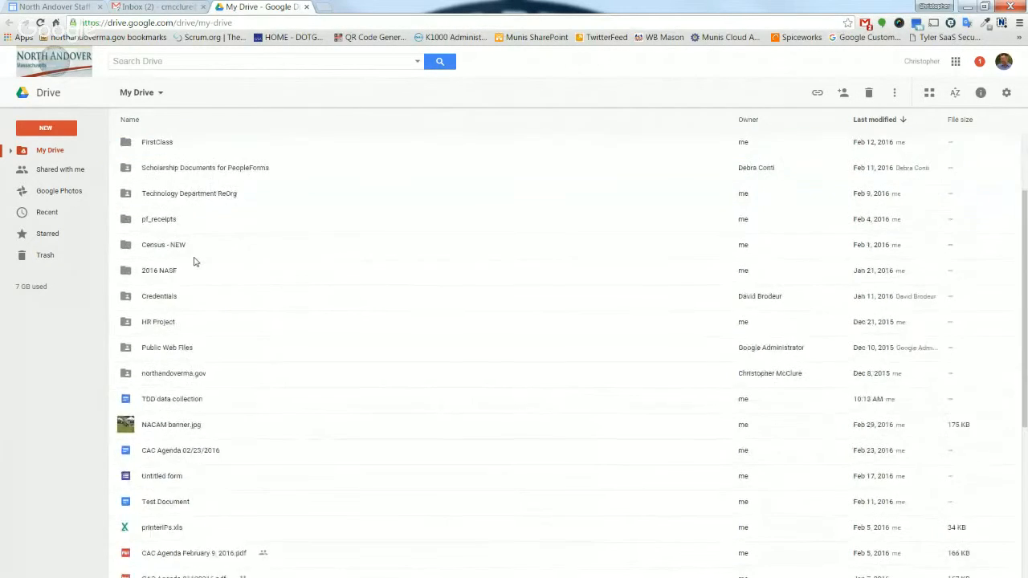
{"action": "scroll", "coordinate": [196, 260], "scroll_direction": "up", "scroll_amount": 6}
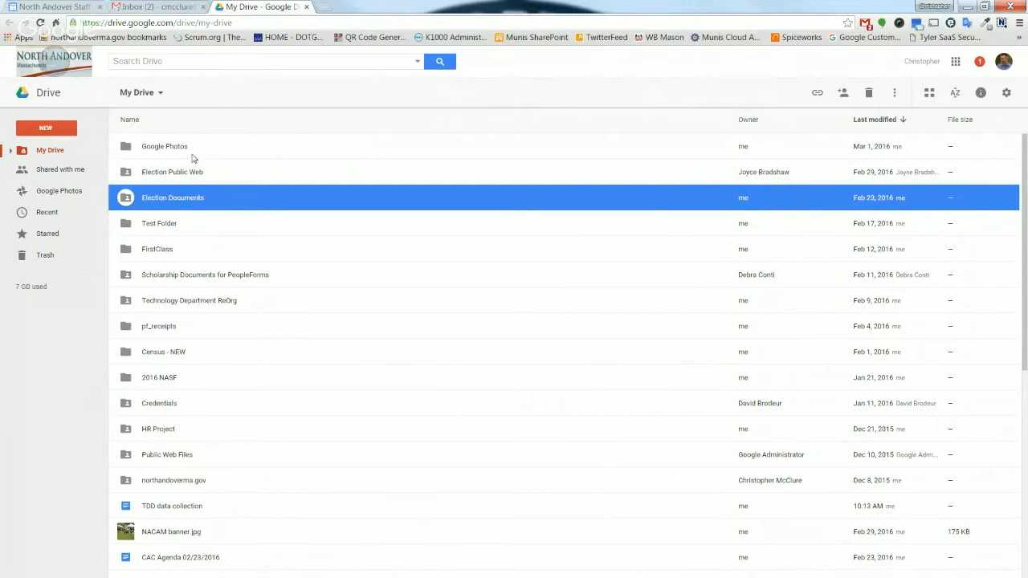
Show the Drive search filters again, dismiss them, and look over the My Drive list.
{"action": "left_click", "coordinate": [196, 61]}
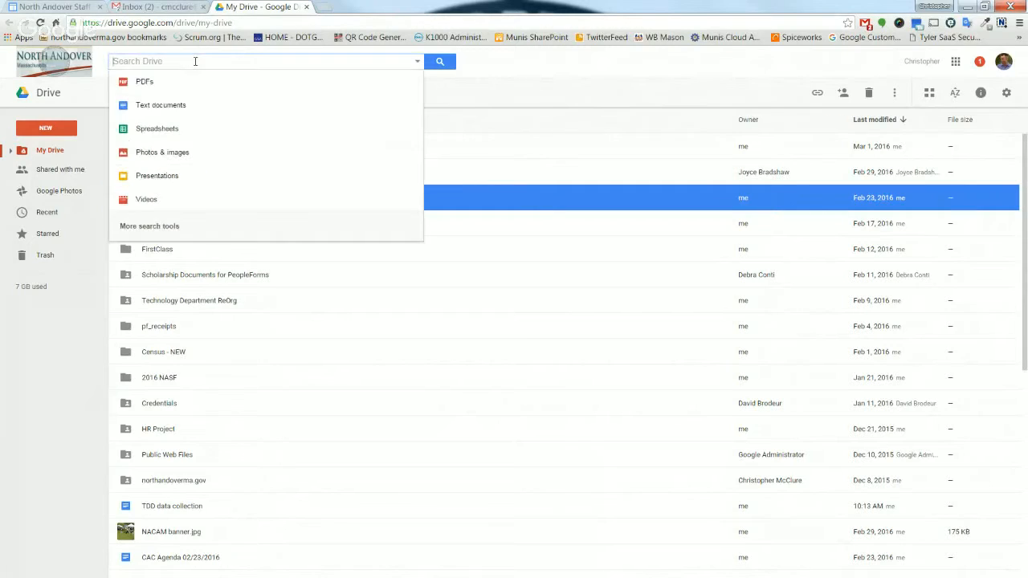
{"action": "left_click", "coordinate": [69, 379]}
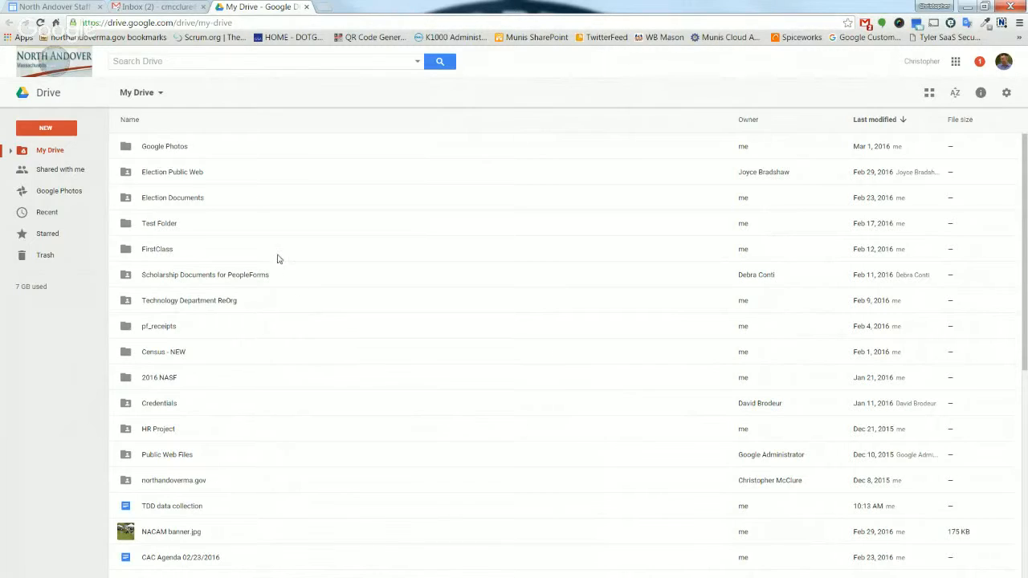
{"action": "scroll", "coordinate": [326, 276], "scroll_direction": "down", "scroll_amount": 1}
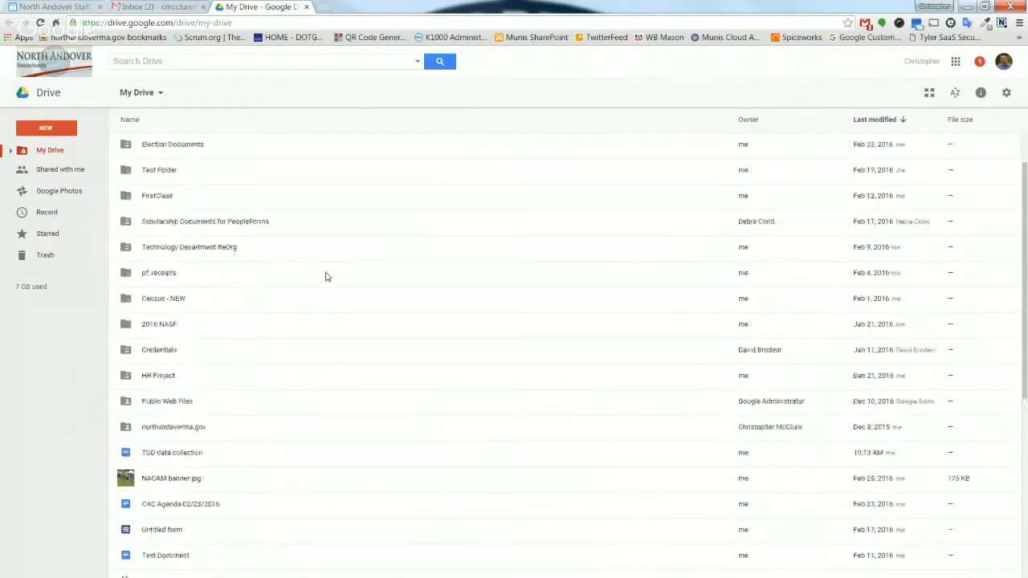
{"action": "scroll", "coordinate": [326, 276], "scroll_direction": "down", "scroll_amount": 1}
{"action": "scroll", "coordinate": [327, 273], "scroll_direction": "up", "scroll_amount": 2}
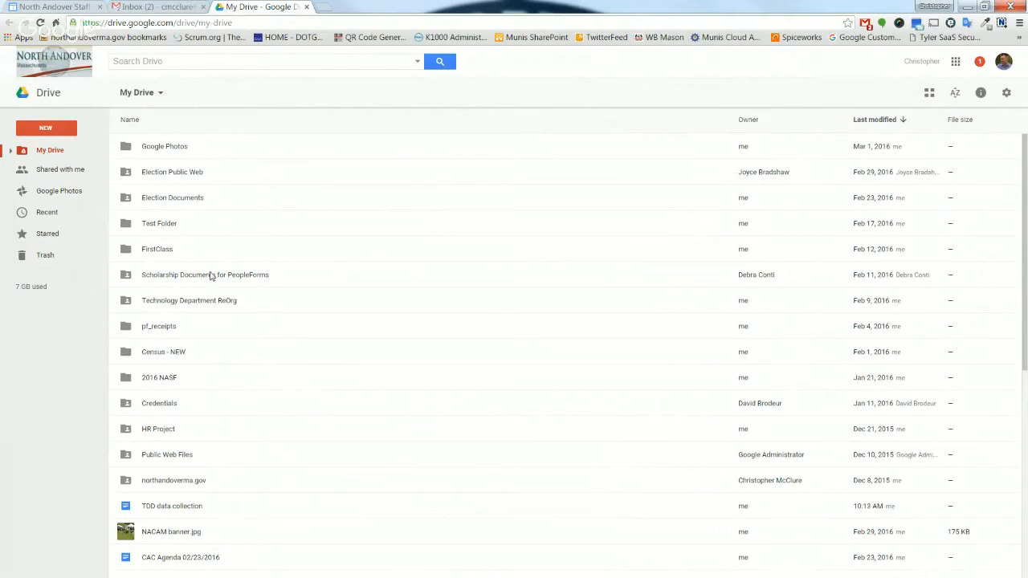
View the kinds of files and folders that can be created or uploaded in Drive, and leave without adding any.
{"action": "left_click", "coordinate": [56, 130]}
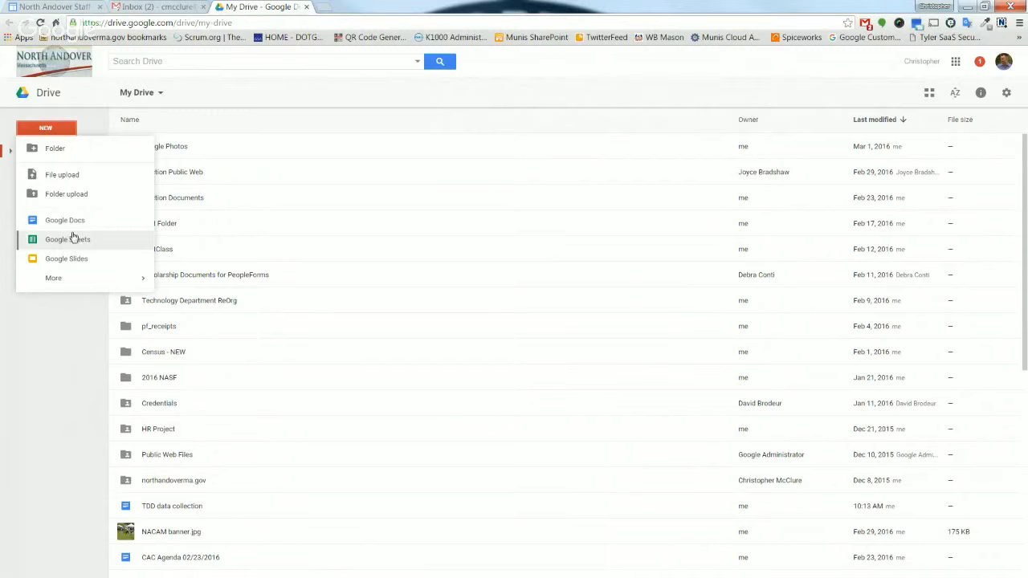
{"action": "mouse_move", "coordinate": [76, 282]}
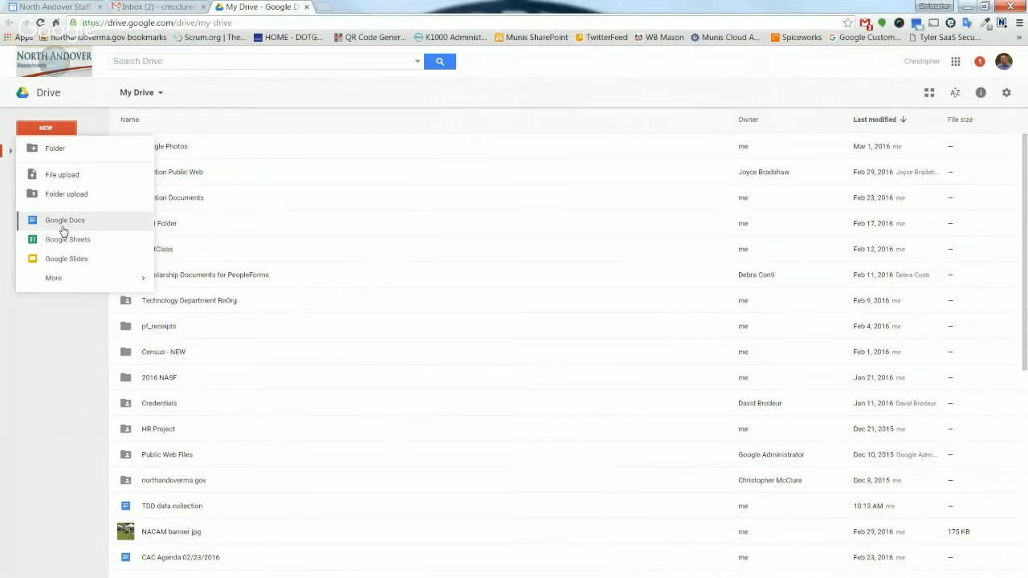
{"action": "left_click", "coordinate": [66, 331]}
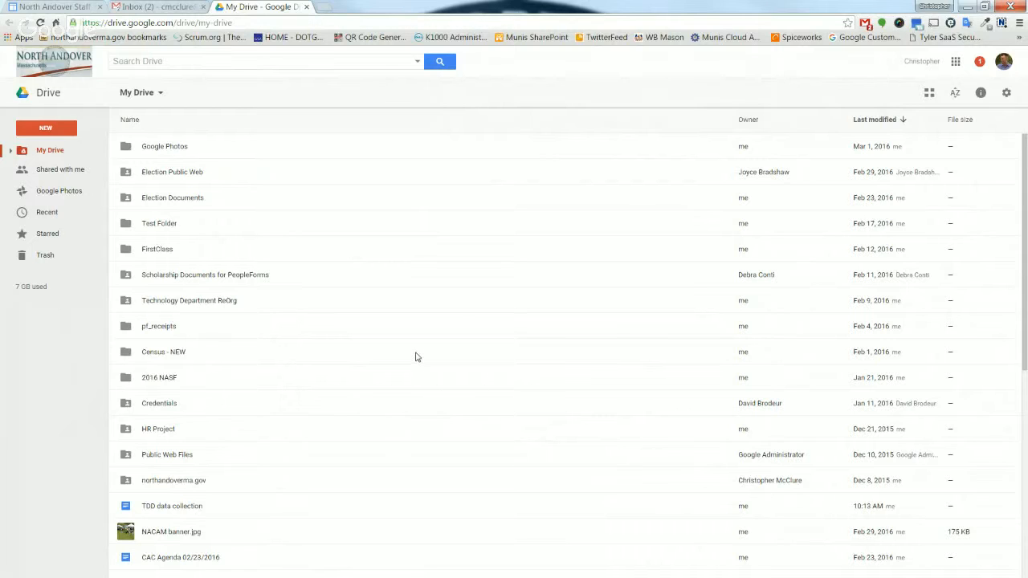
Look through the folders and files listed in My Drive, and return to the start of the list.
{"action": "scroll", "coordinate": [415, 356], "scroll_direction": "down", "scroll_amount": 1}
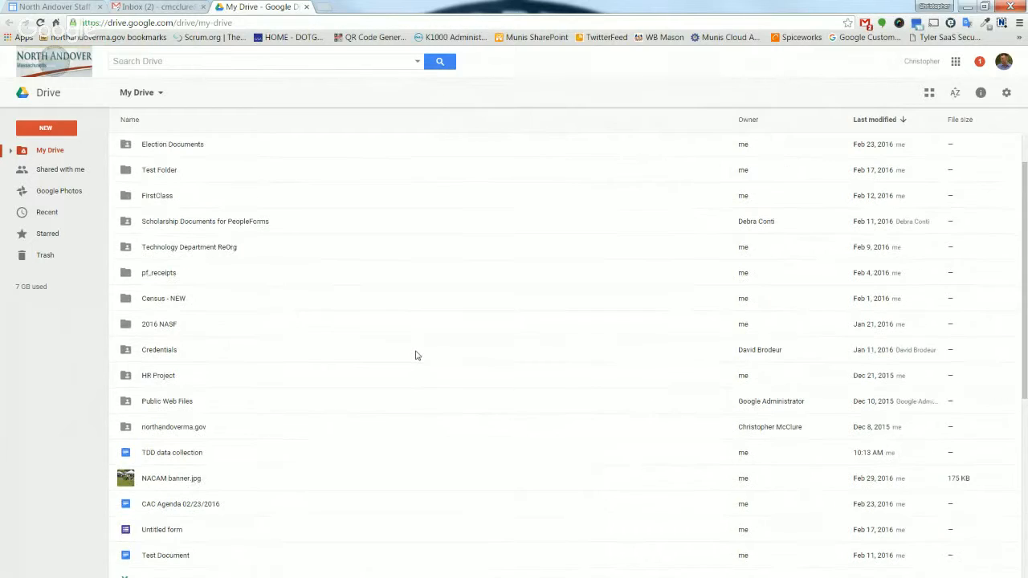
{"action": "scroll", "coordinate": [415, 354], "scroll_direction": "down", "scroll_amount": 2}
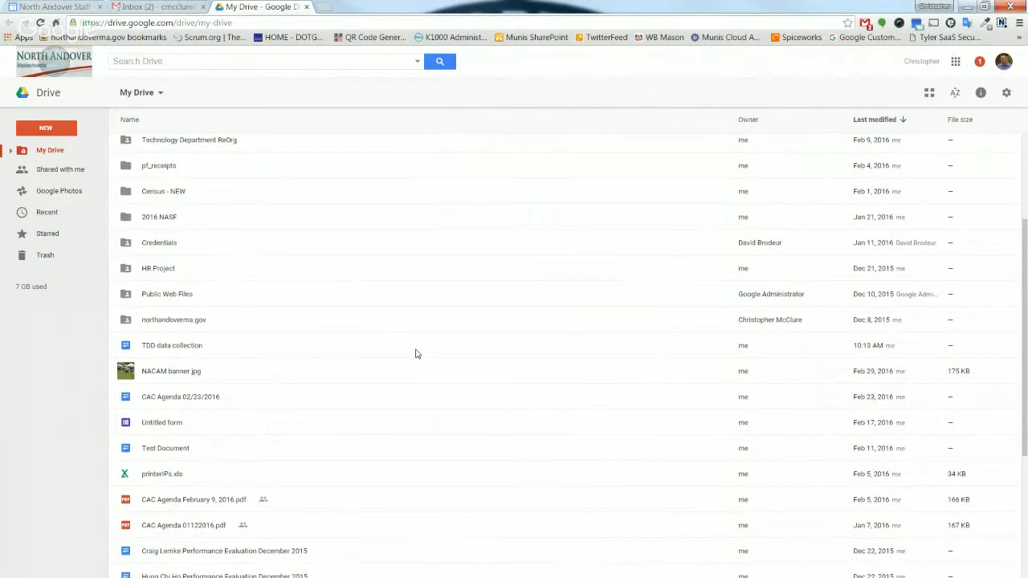
{"action": "scroll", "coordinate": [415, 354], "scroll_direction": "up", "scroll_amount": 3}
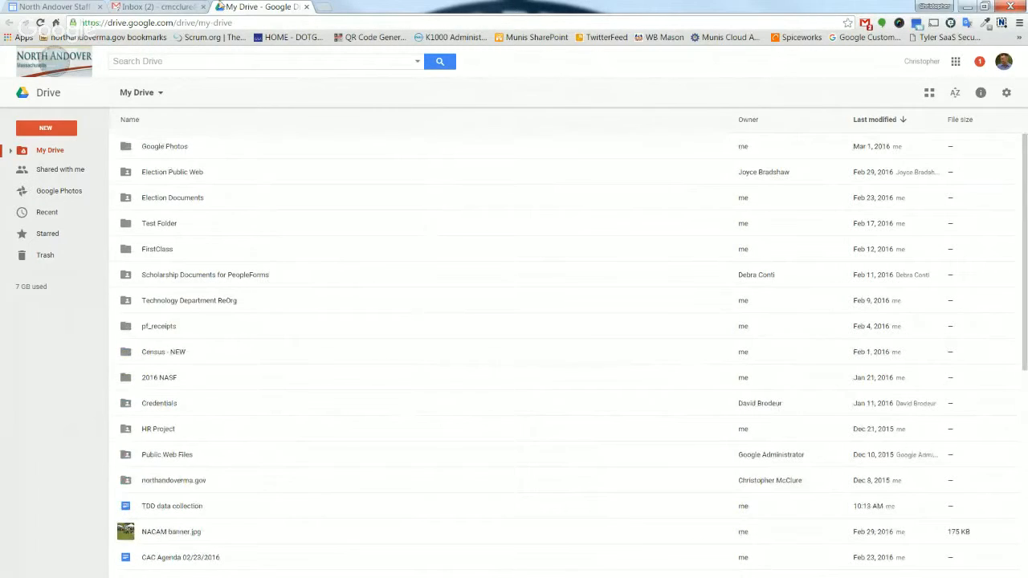
Switch to Gmail, dismiss the Google apps overview, and open the starred Ricoh Pre-Install Conference Call message.
{"action": "left_click", "coordinate": [151, 7]}
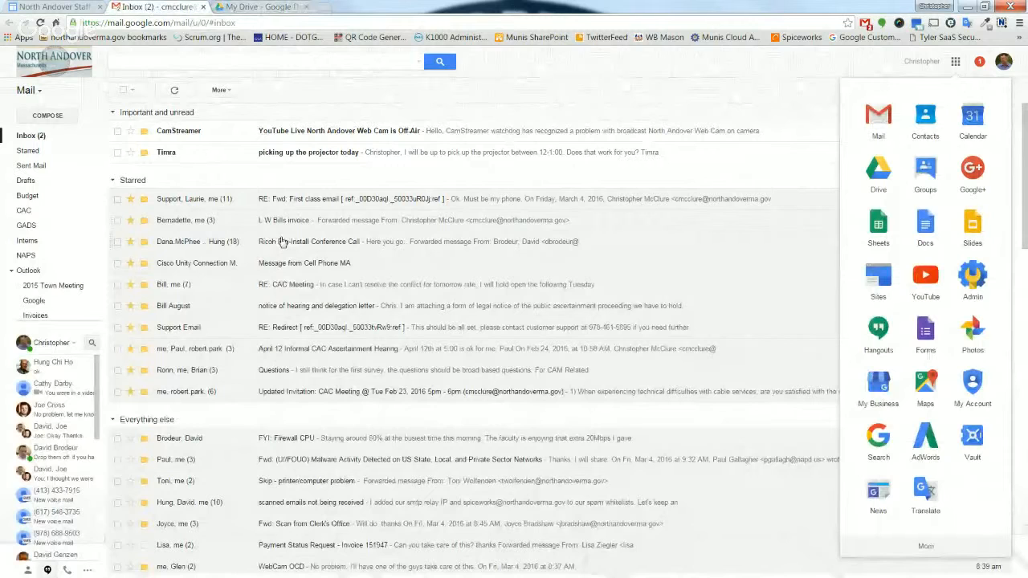
{"action": "left_click", "coordinate": [777, 180]}
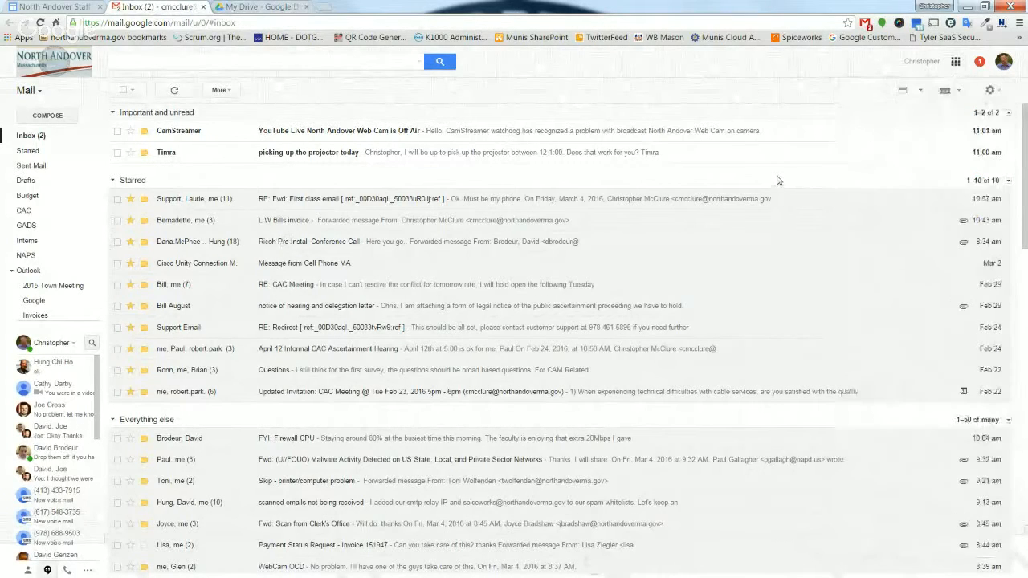
{"action": "left_click", "coordinate": [270, 243]}
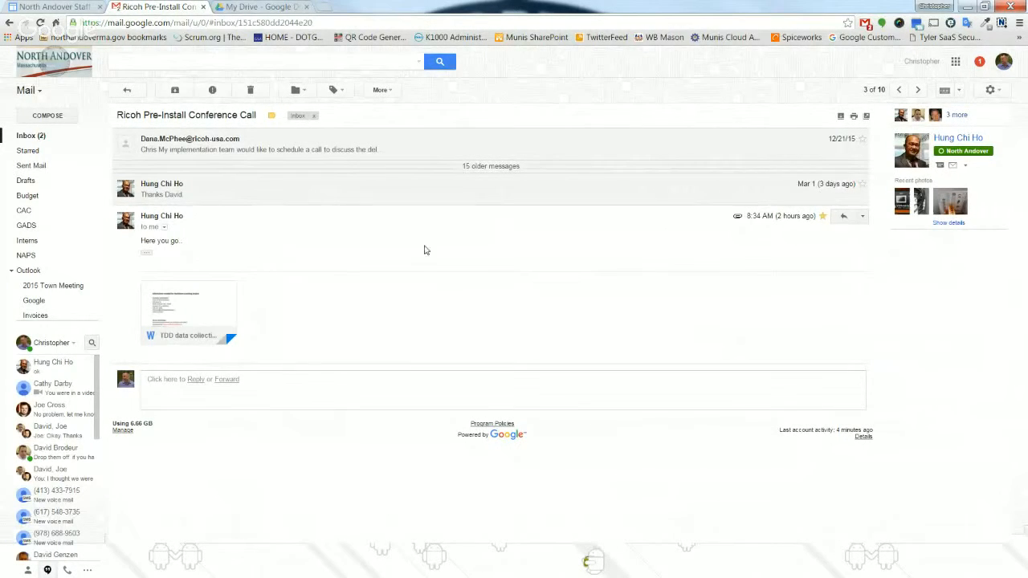
Preview the message's TDD data collection.docx attachment and look through its first page.
{"action": "mouse_move", "coordinate": [186, 298]}
{"action": "mouse_move", "coordinate": [236, 302]}
{"action": "left_click", "coordinate": [202, 298]}
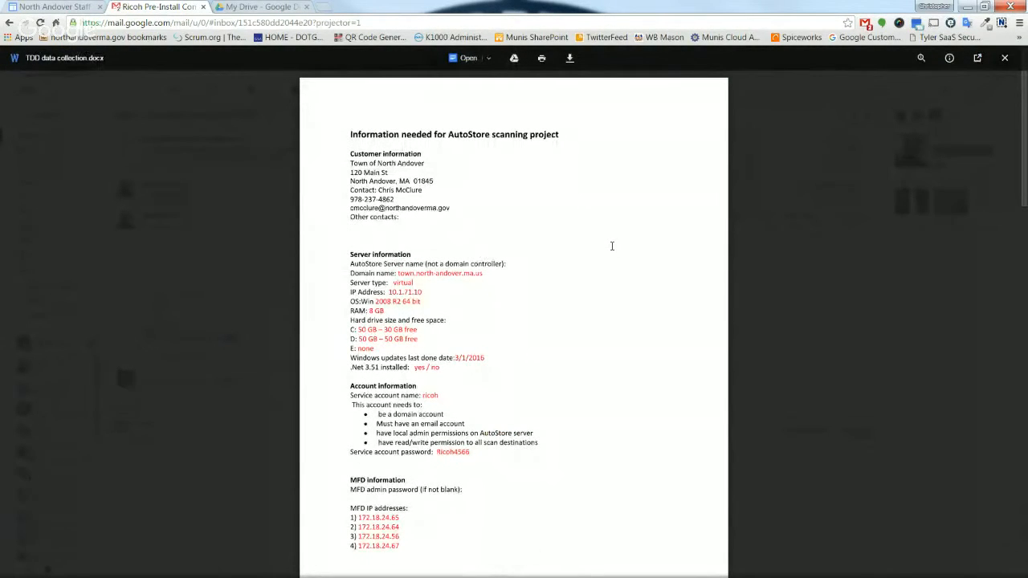
{"action": "scroll", "coordinate": [610, 246], "scroll_direction": "down", "scroll_amount": 4}
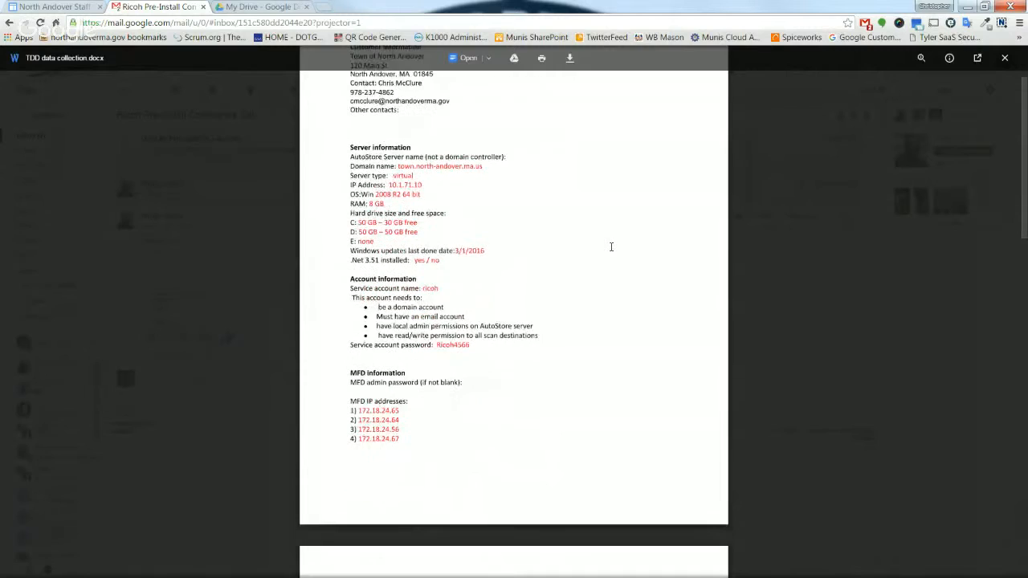
{"action": "scroll", "coordinate": [610, 247], "scroll_direction": "up", "scroll_amount": 4}
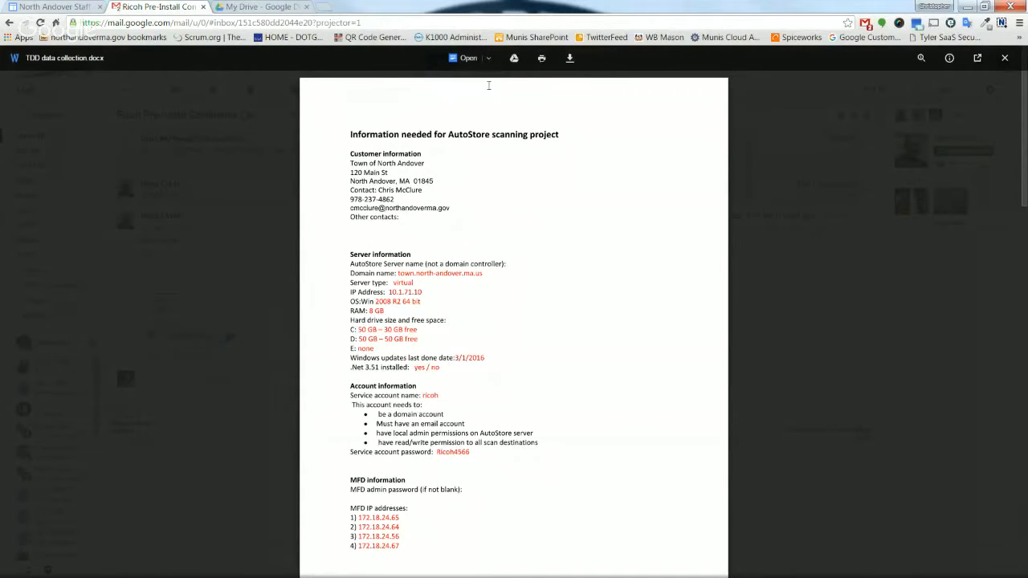
Examine the attachment's print settings and available printer destinations, and leave both the print view and the preview without printing.
{"action": "left_click", "coordinate": [542, 58]}
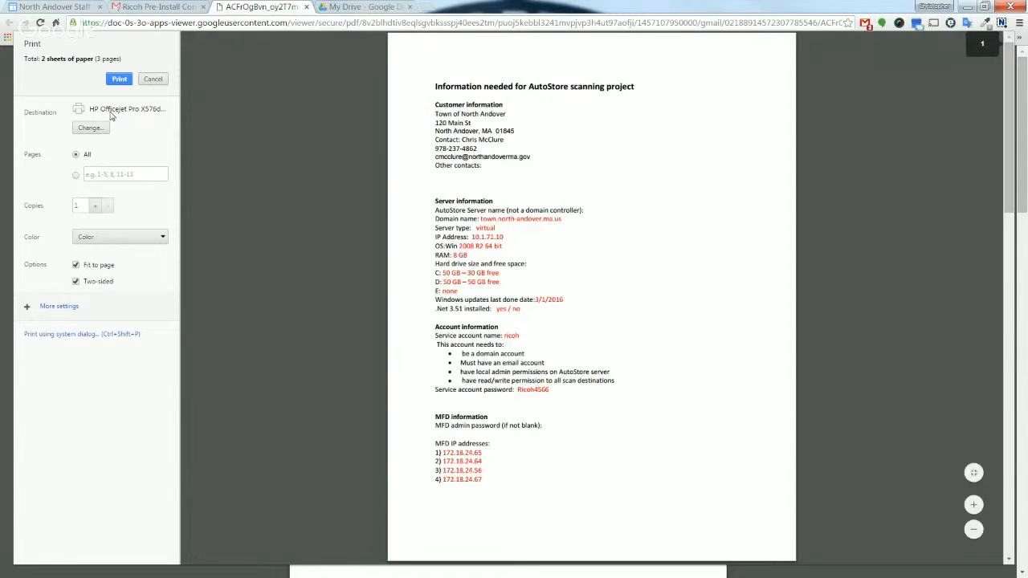
{"action": "left_click", "coordinate": [90, 128]}
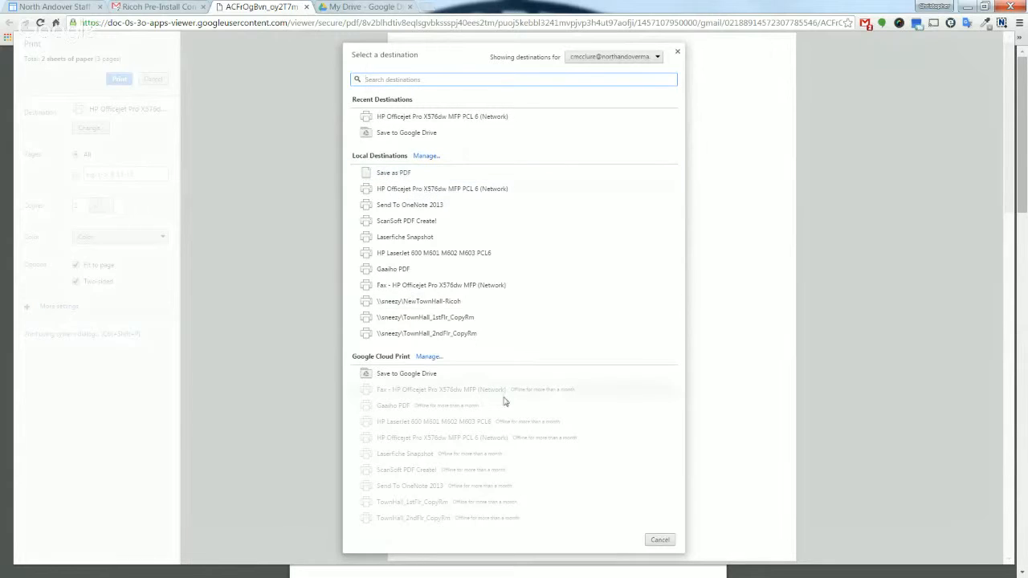
{"action": "left_click", "coordinate": [657, 540]}
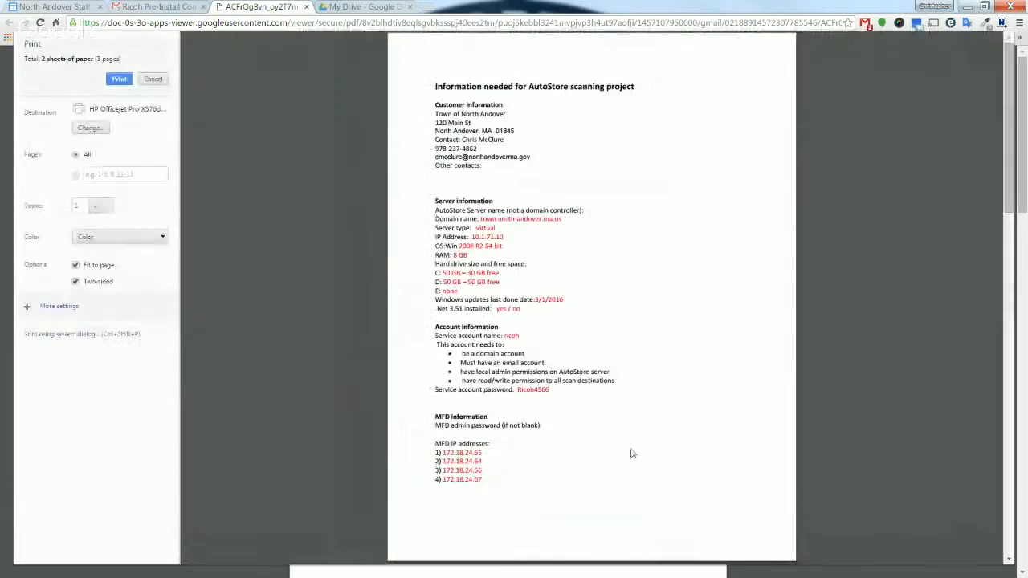
{"action": "left_click", "coordinate": [152, 80]}
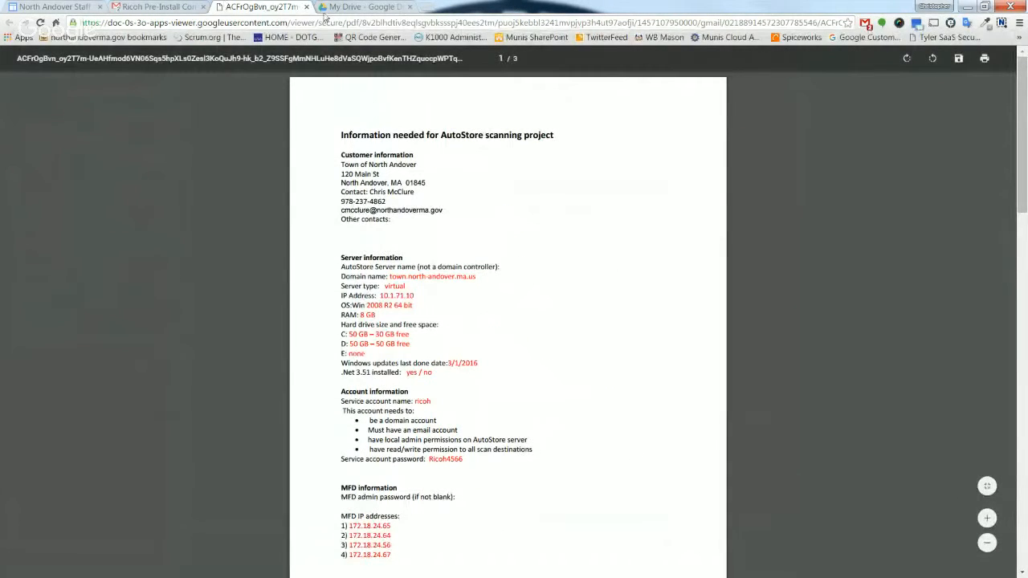
{"action": "left_click", "coordinate": [307, 7]}
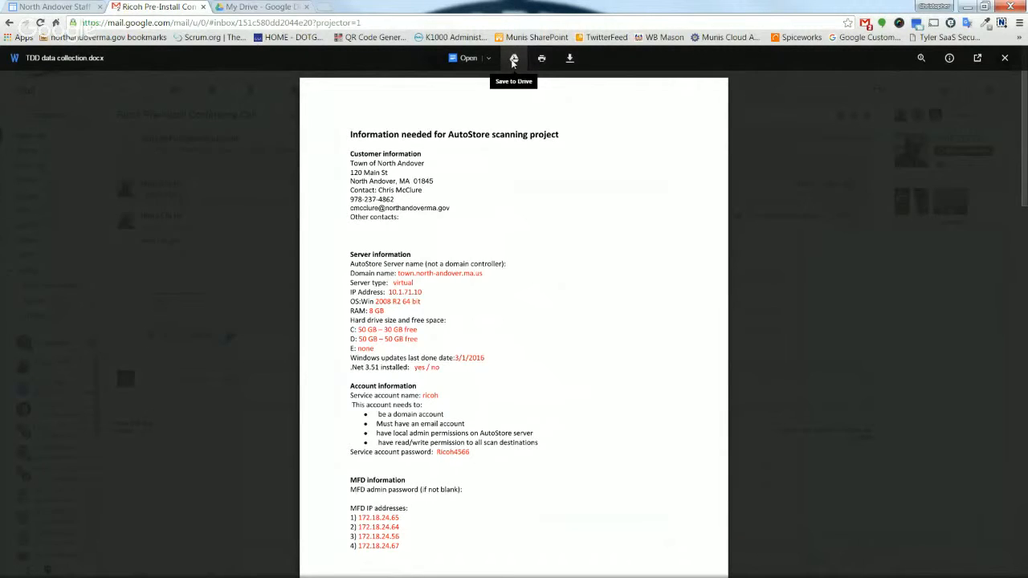
{"action": "left_click", "coordinate": [463, 58]}
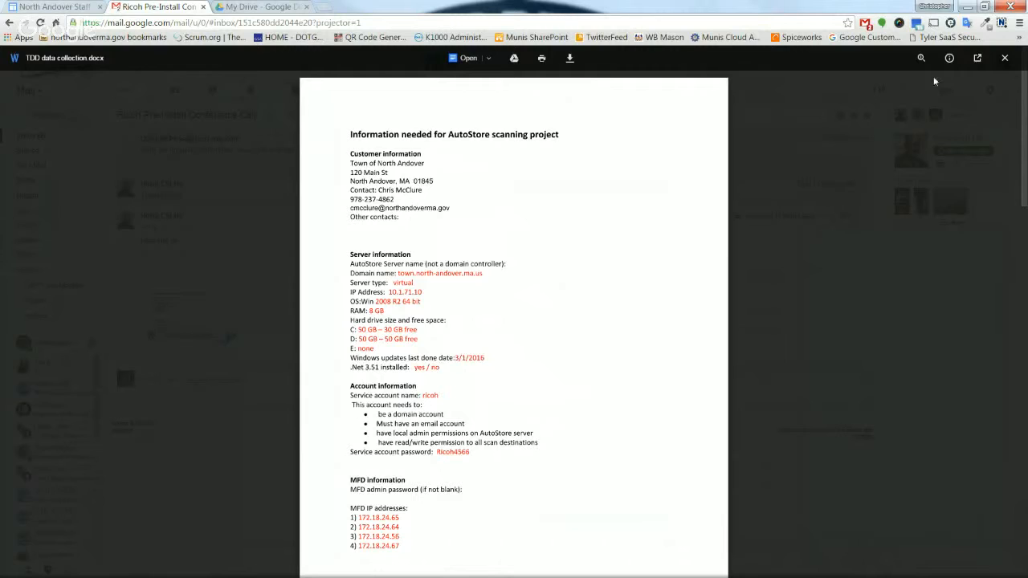
{"action": "left_click", "coordinate": [1008, 61]}
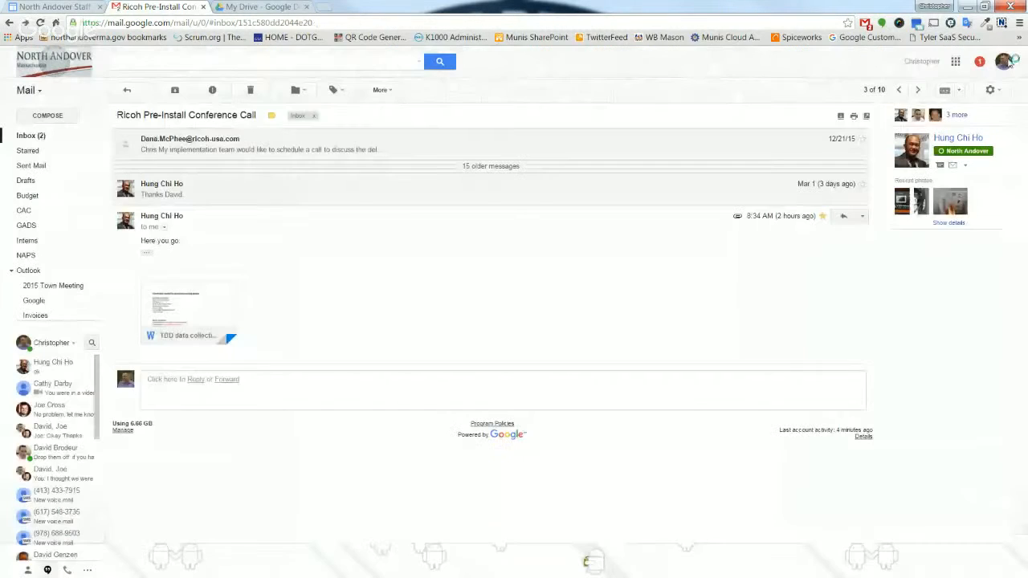
Start downloading TDD data collection.docx to the Election Documents folder in the synced Google Drive, and cancel the save.
{"action": "mouse_move", "coordinate": [215, 294]}
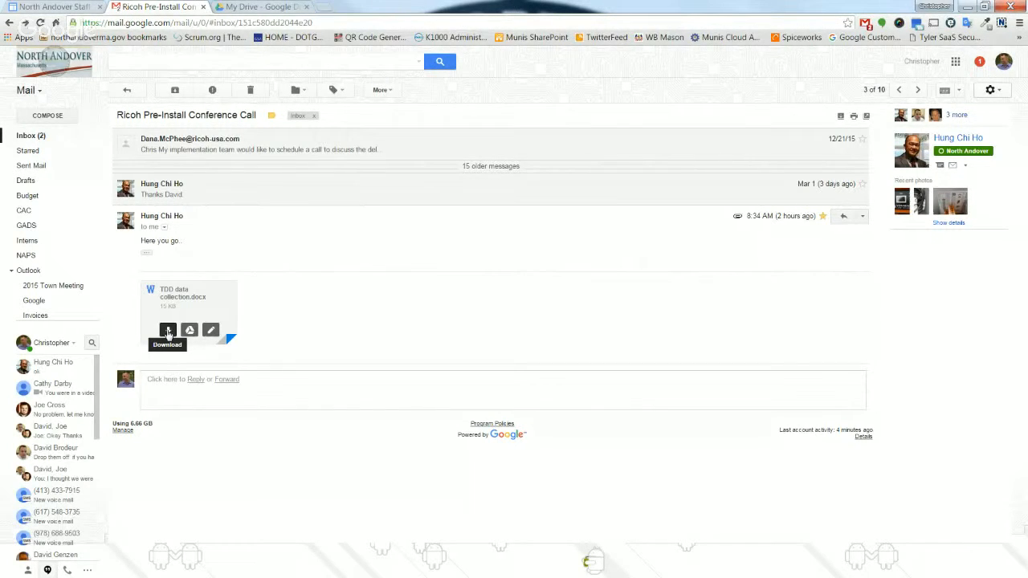
{"action": "left_click", "coordinate": [167, 330]}
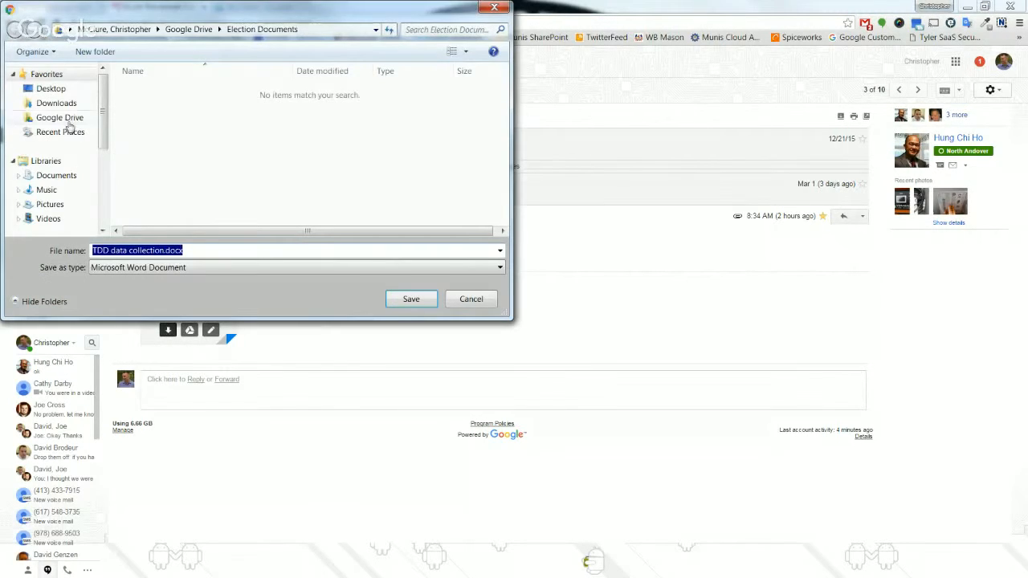
{"action": "left_click", "coordinate": [69, 123]}
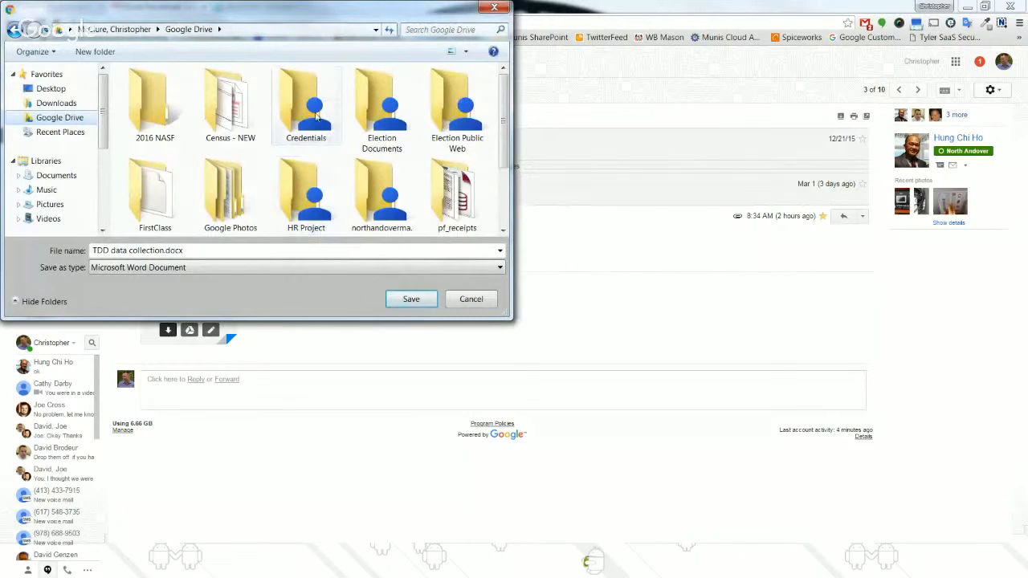
{"action": "double_click", "coordinate": [371, 107]}
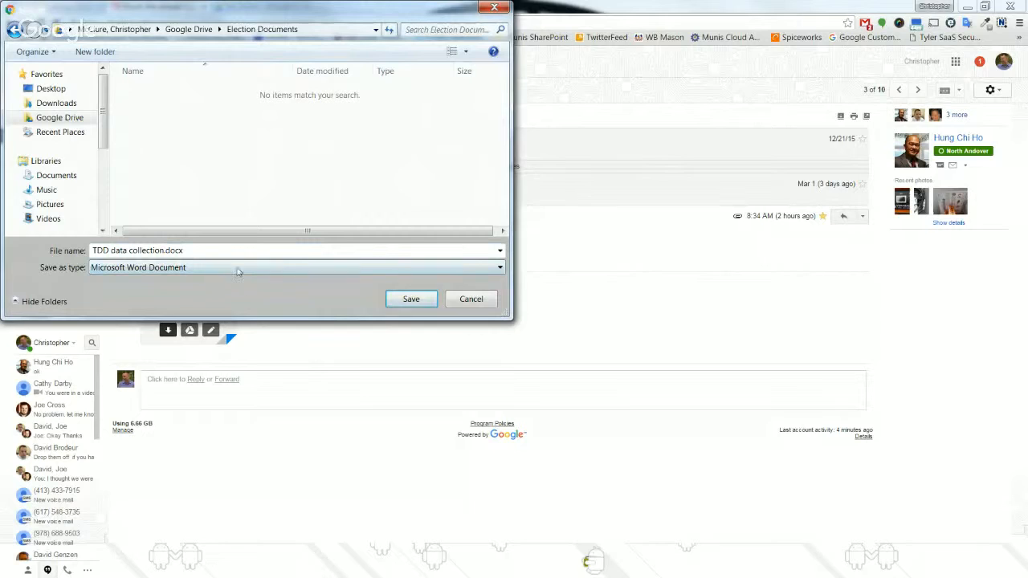
{"action": "left_click", "coordinate": [237, 271]}
{"action": "left_click", "coordinate": [238, 270]}
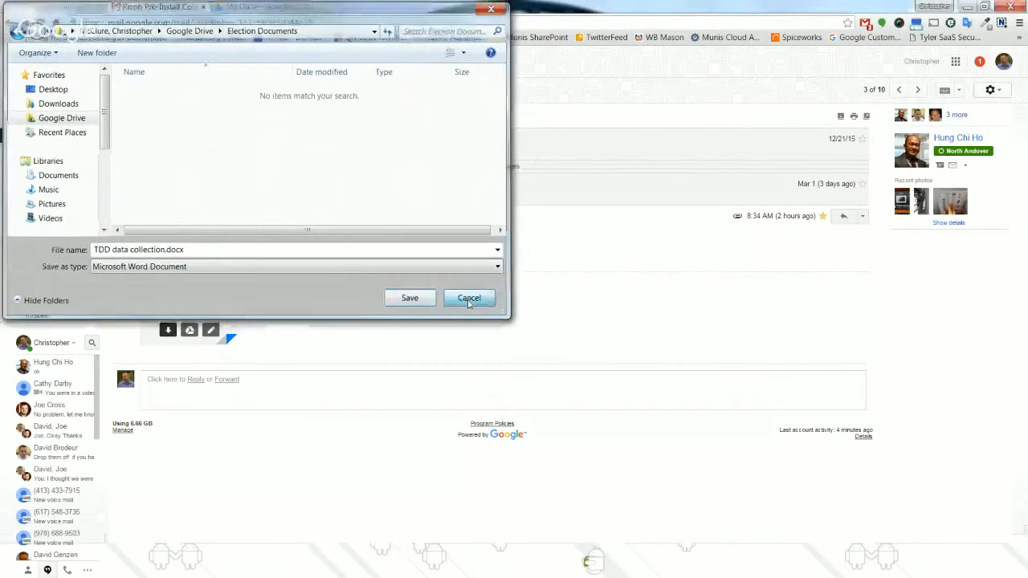
{"action": "left_click", "coordinate": [469, 300]}
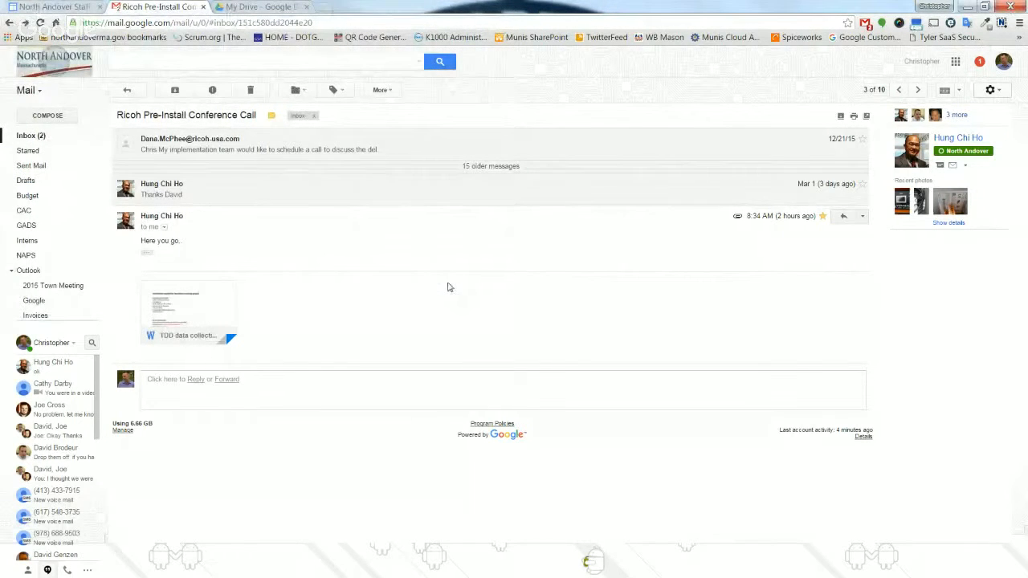
Save the TDD data collection.docx attachment to Drive and view the actions available for the saved file in My Drive.
{"action": "mouse_move", "coordinate": [187, 331]}
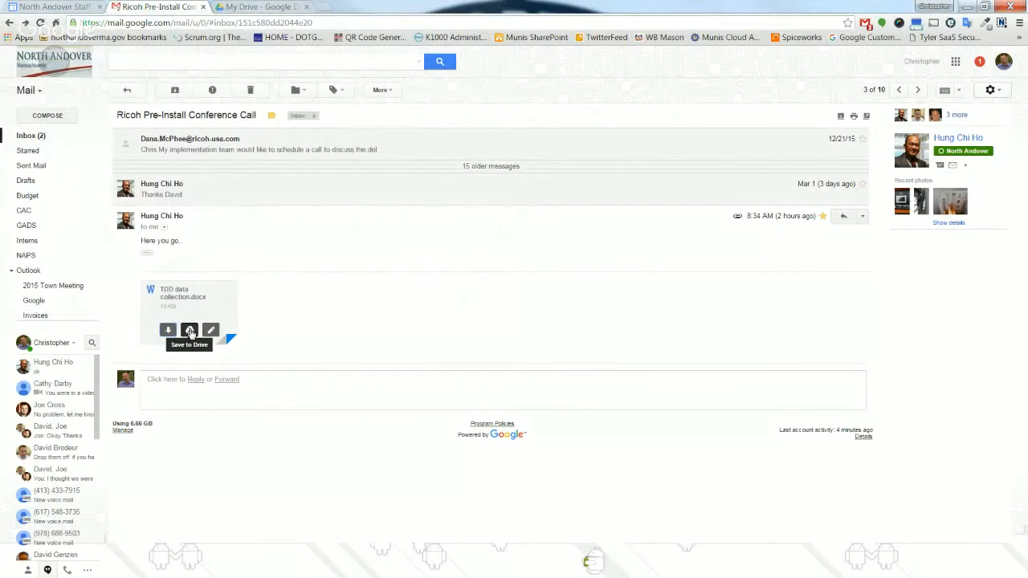
{"action": "left_click", "coordinate": [190, 331]}
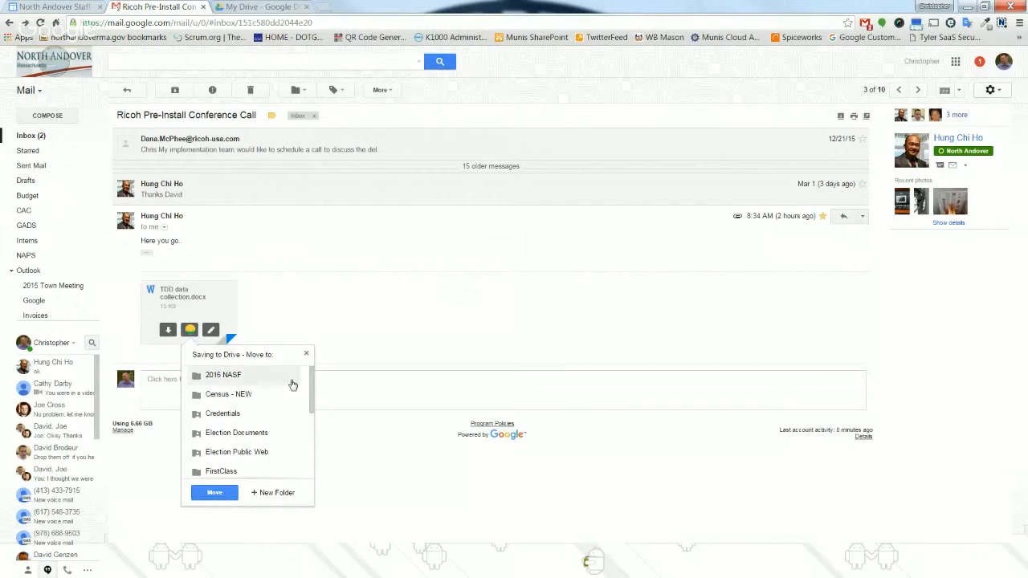
{"action": "left_click", "coordinate": [215, 493]}
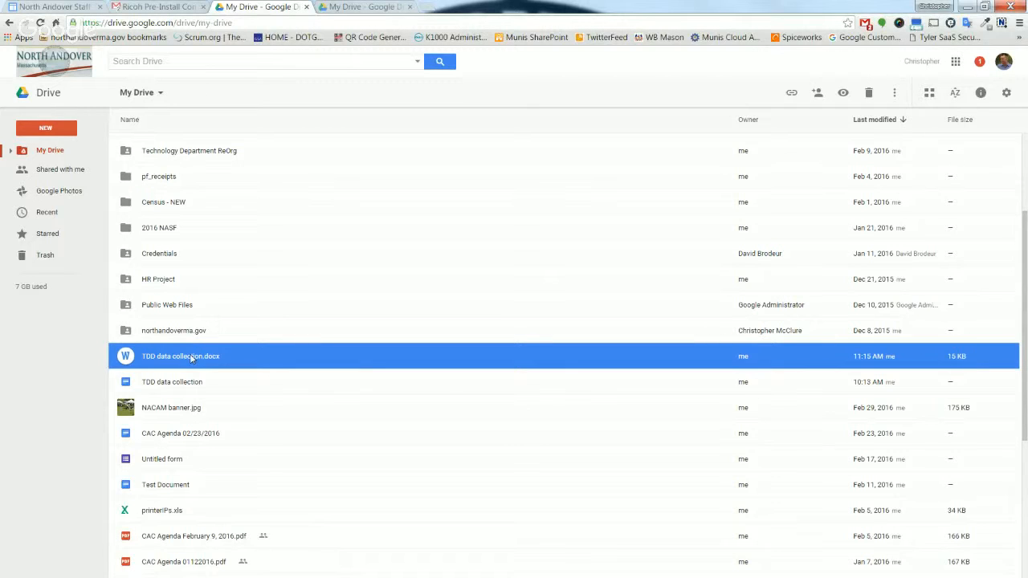
{"action": "right_click", "coordinate": [191, 359]}
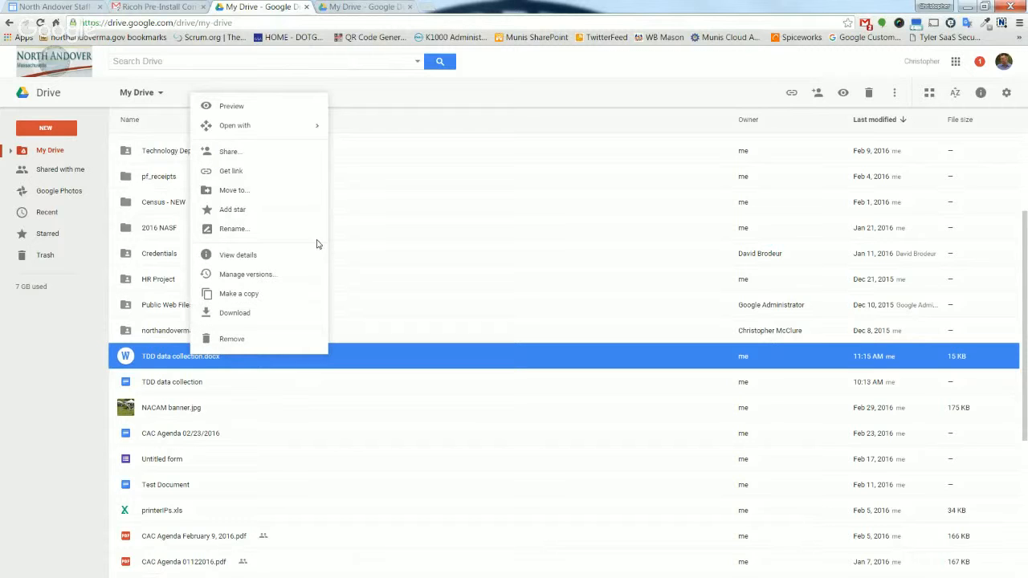
{"action": "left_click", "coordinate": [84, 373]}
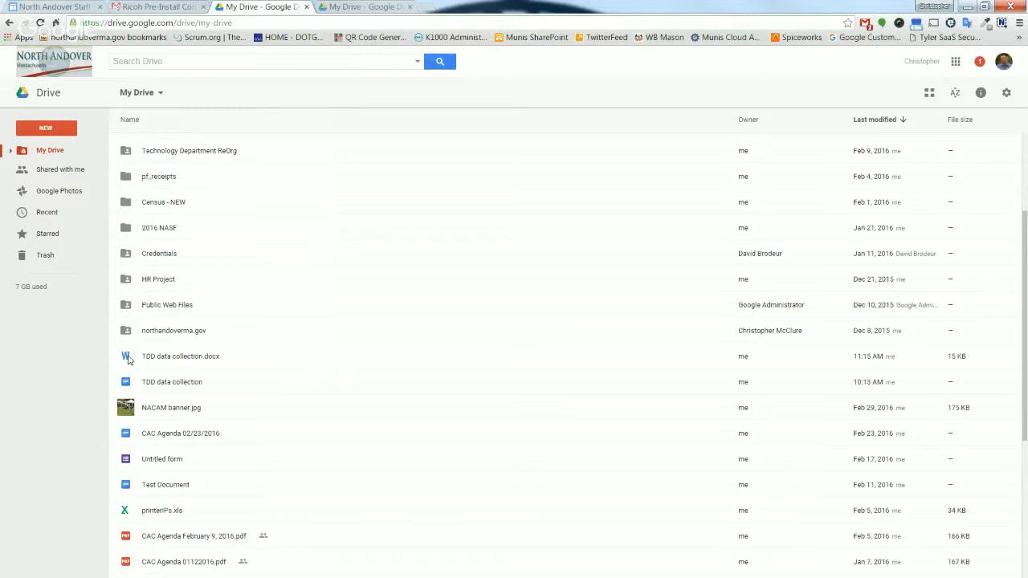
Return to the Gmail message, start a reply to its latest email, and discard the draft.
{"action": "left_click", "coordinate": [147, 6]}
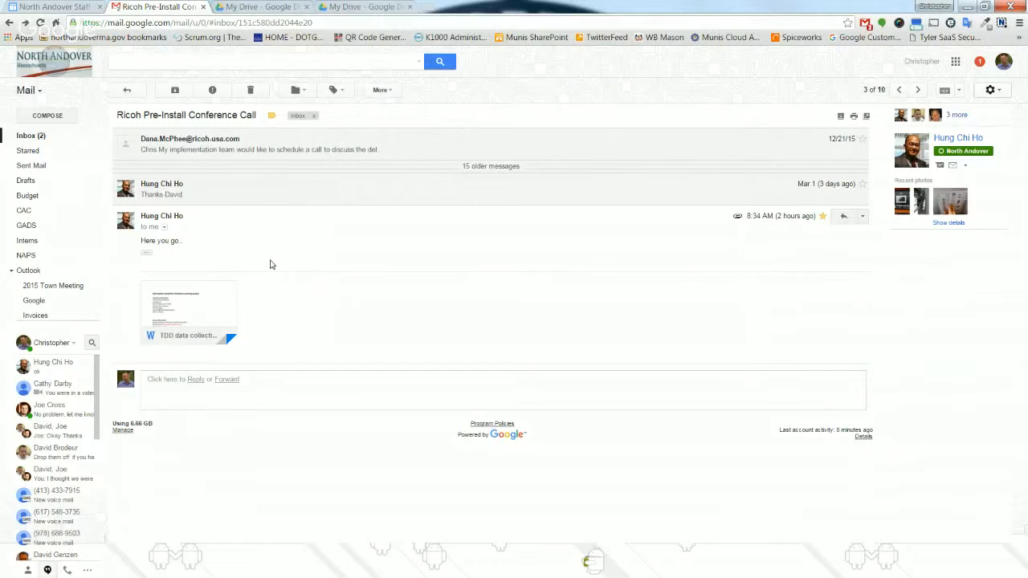
{"action": "left_click", "coordinate": [843, 218]}
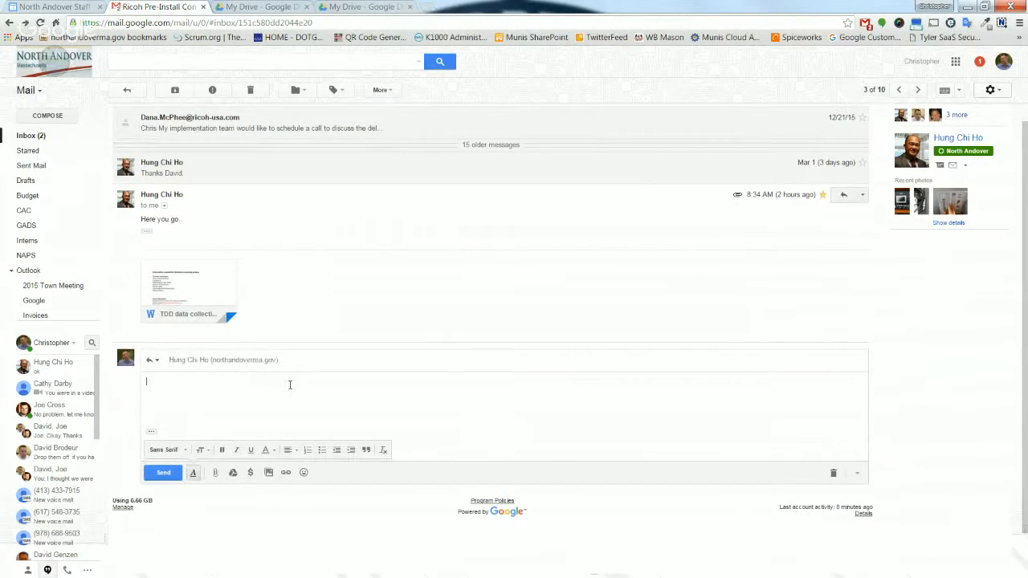
{"action": "mouse_move", "coordinate": [193, 281]}
{"action": "left_click", "coordinate": [833, 474]}
{"action": "mouse_move", "coordinate": [208, 299]}
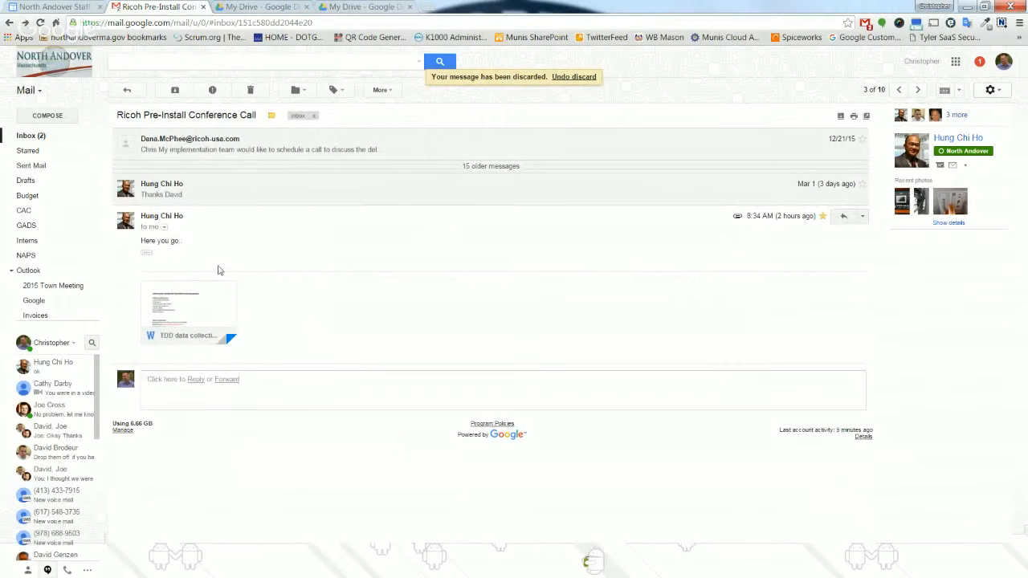
Start forwarding the latest message, review the quoted thread in the forward draft, and discard the draft.
{"action": "left_click", "coordinate": [862, 216]}
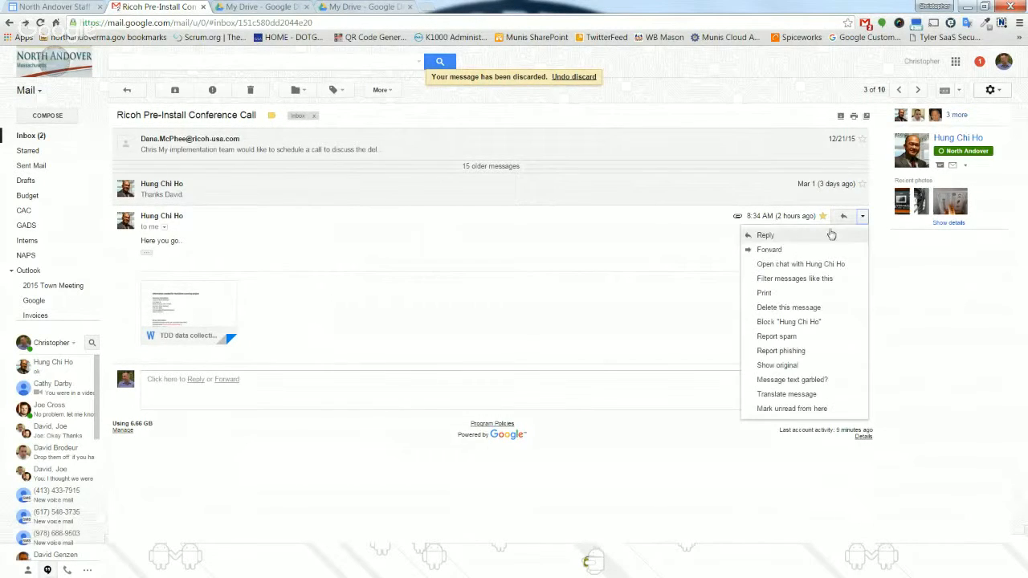
{"action": "left_click", "coordinate": [794, 249]}
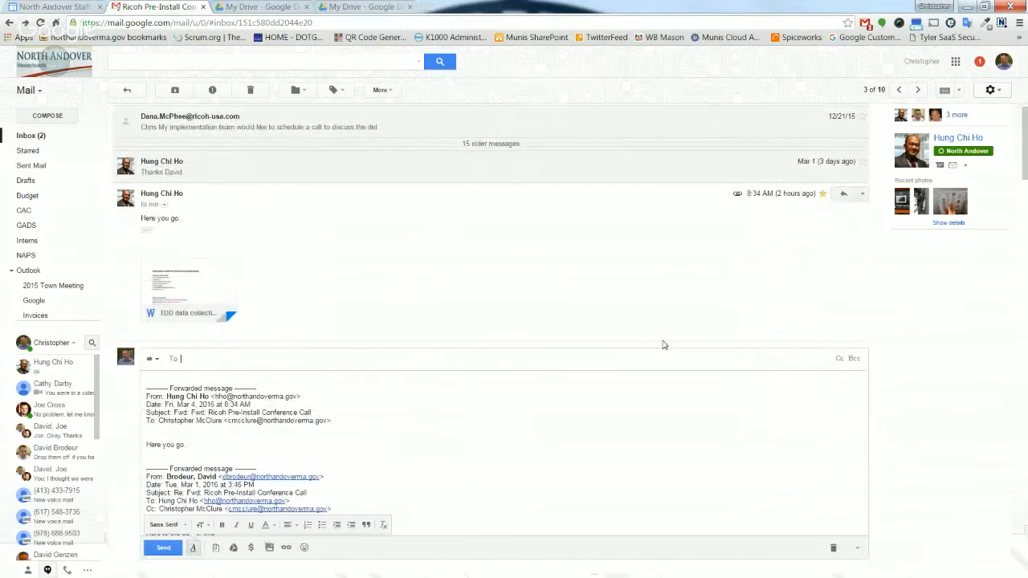
{"action": "scroll", "coordinate": [452, 383], "scroll_direction": "down", "scroll_amount": 7}
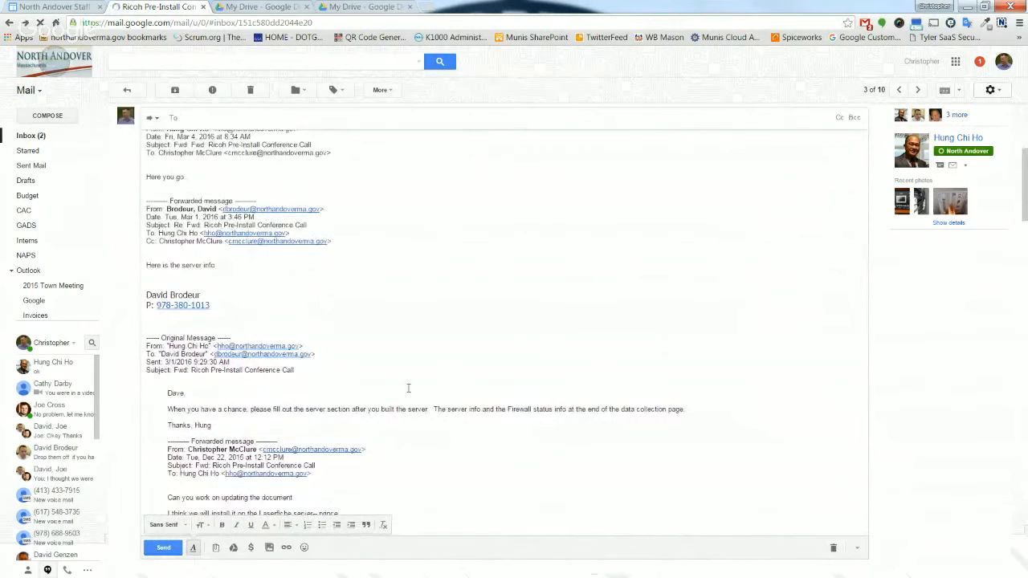
{"action": "scroll", "coordinate": [395, 394], "scroll_direction": "down", "scroll_amount": 3}
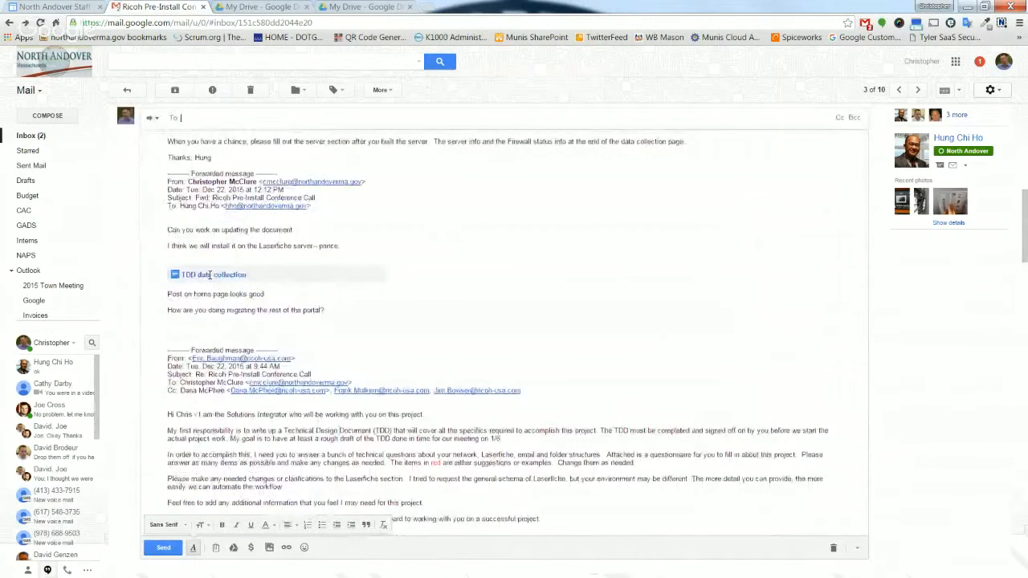
{"action": "scroll", "coordinate": [232, 287], "scroll_direction": "down", "scroll_amount": 6}
{"action": "scroll", "coordinate": [231, 287], "scroll_direction": "down", "scroll_amount": 5}
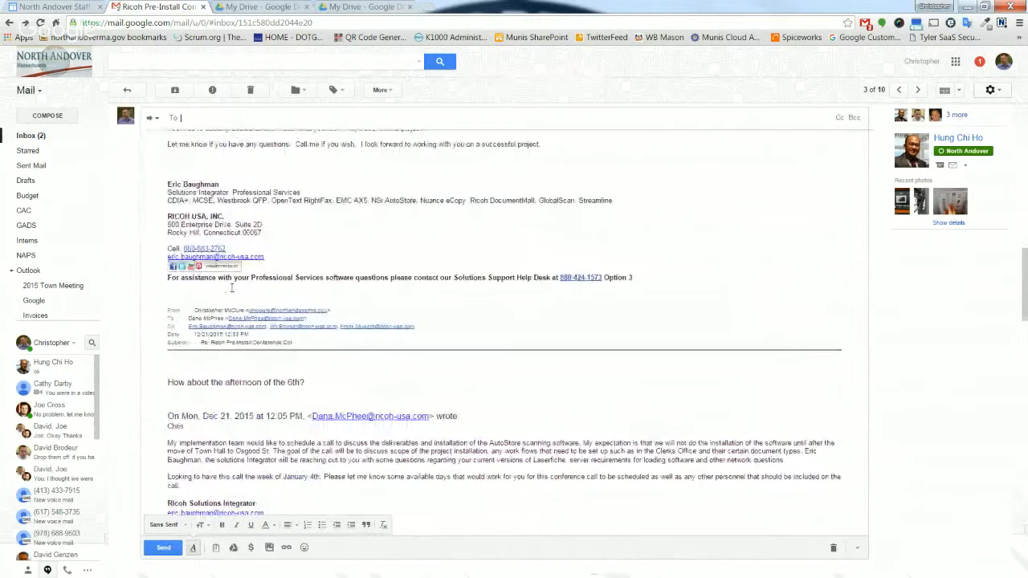
{"action": "left_click", "coordinate": [832, 546]}
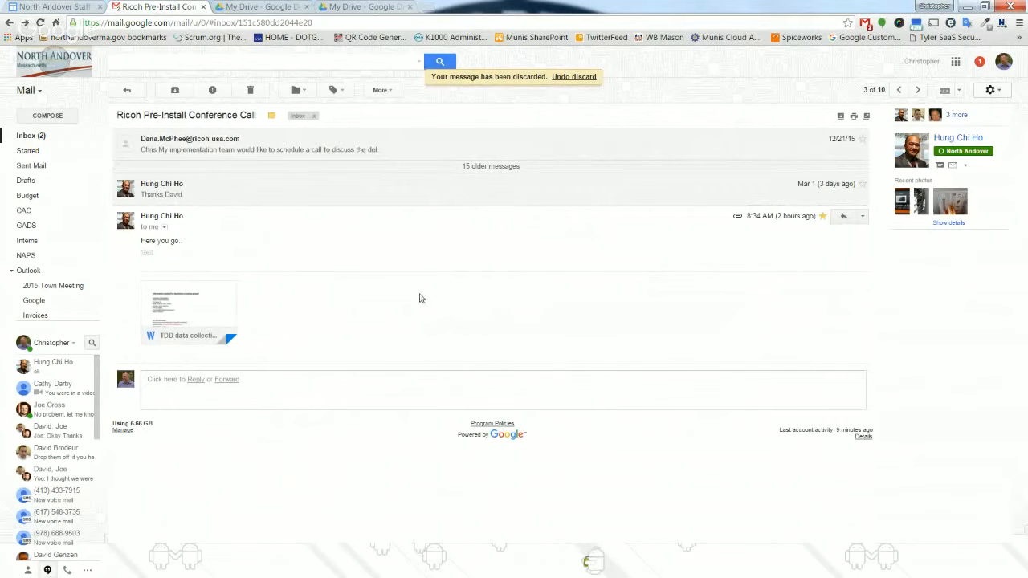
Start a reply to the latest message and insert TDD data collection.docx from My Drive as a Drive link, browsing the files in grid view.
{"action": "mouse_move", "coordinate": [214, 326]}
{"action": "left_click", "coordinate": [842, 216]}
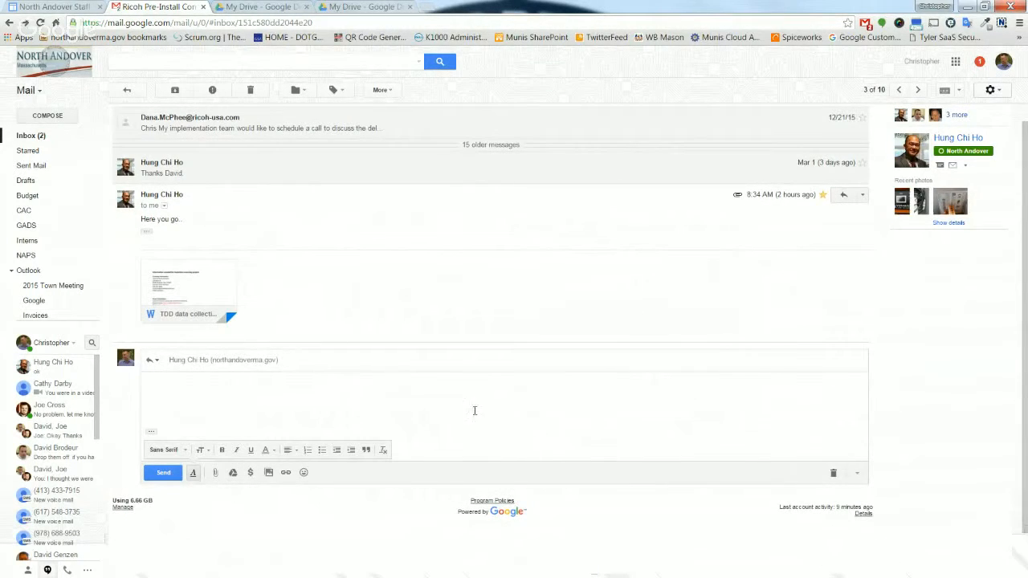
{"action": "left_click", "coordinate": [233, 473]}
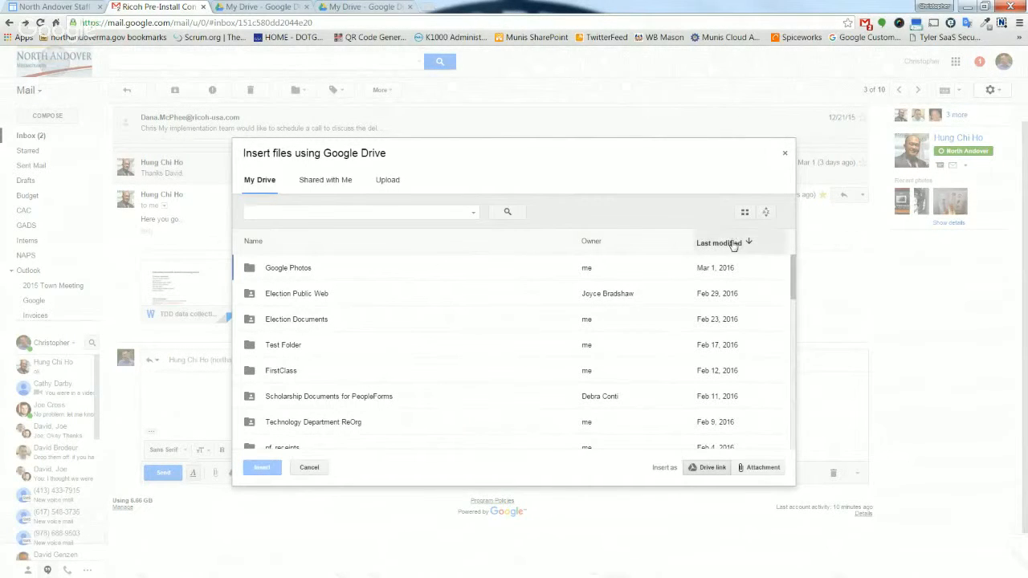
{"action": "left_click", "coordinate": [744, 212]}
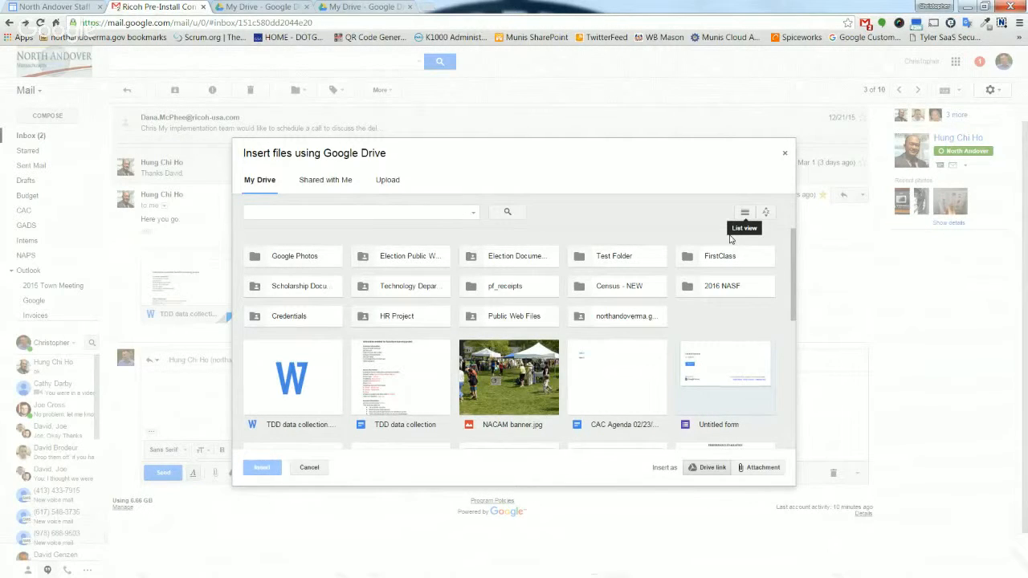
{"action": "left_click", "coordinate": [366, 212]}
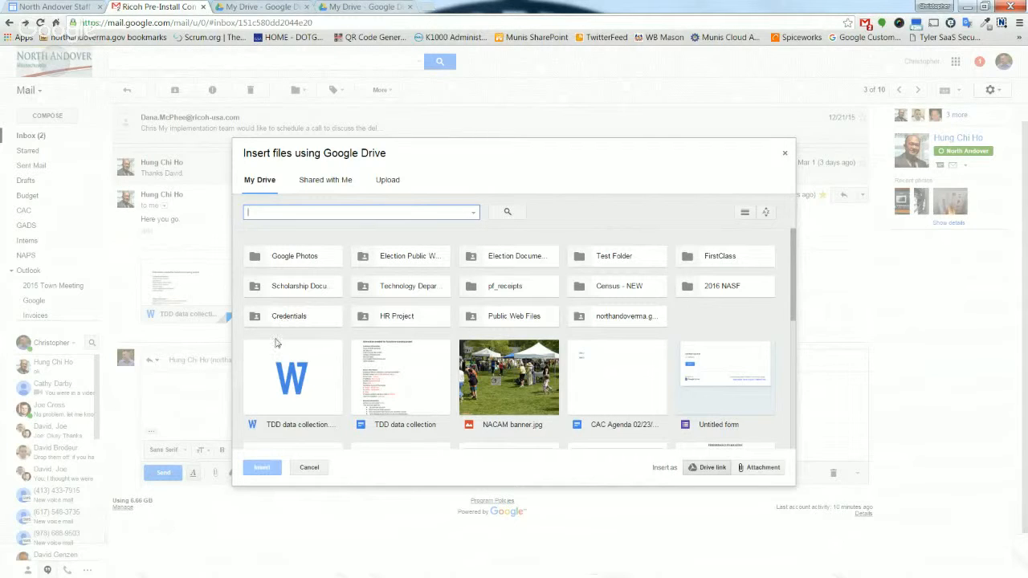
{"action": "left_click", "coordinate": [315, 380]}
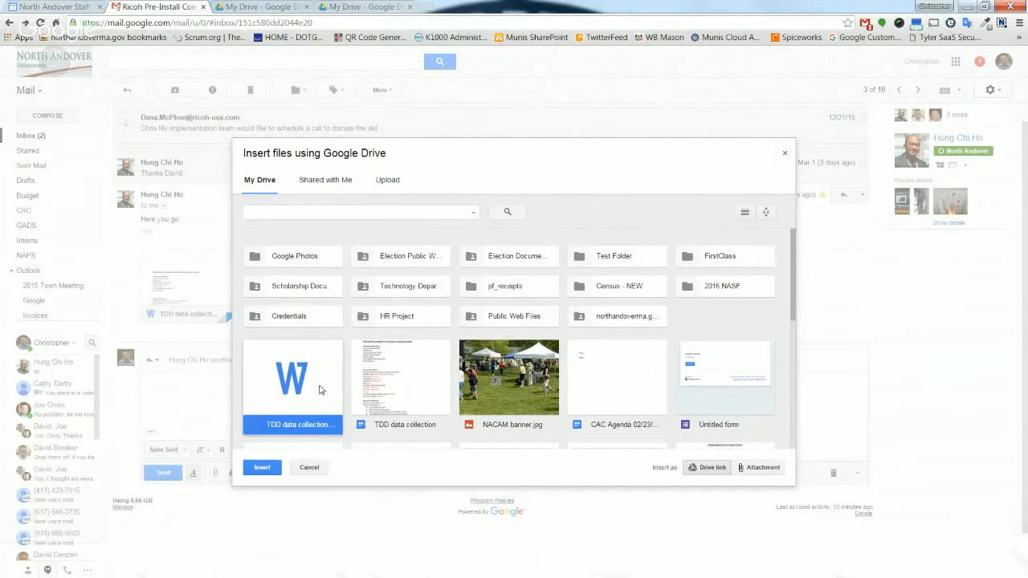
{"action": "left_click", "coordinate": [262, 468]}
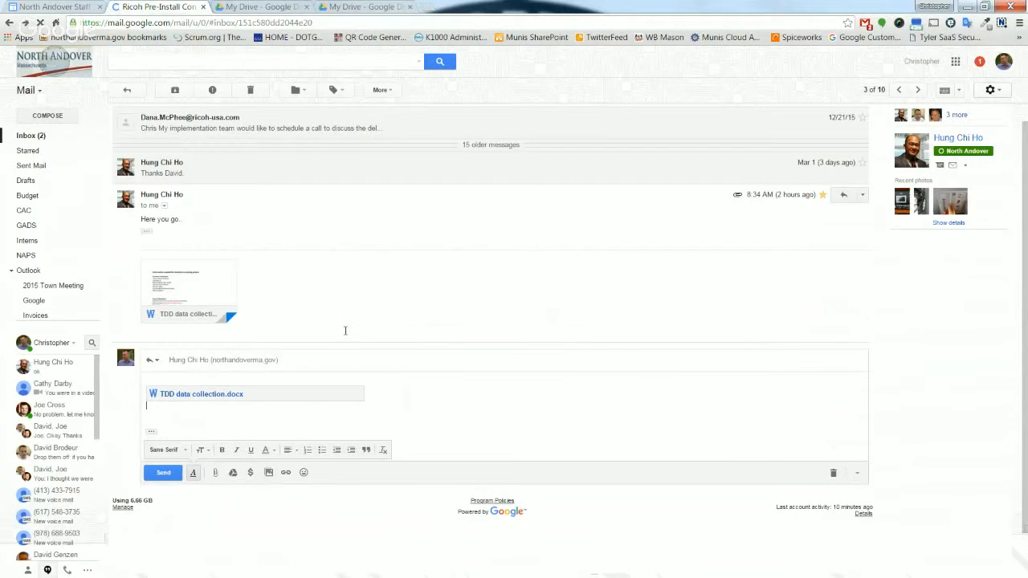
Open the linked TDD data collection.docx from the reply, try to open its sharing settings, and close the file.
{"action": "mouse_move", "coordinate": [207, 291]}
{"action": "mouse_move", "coordinate": [190, 275]}
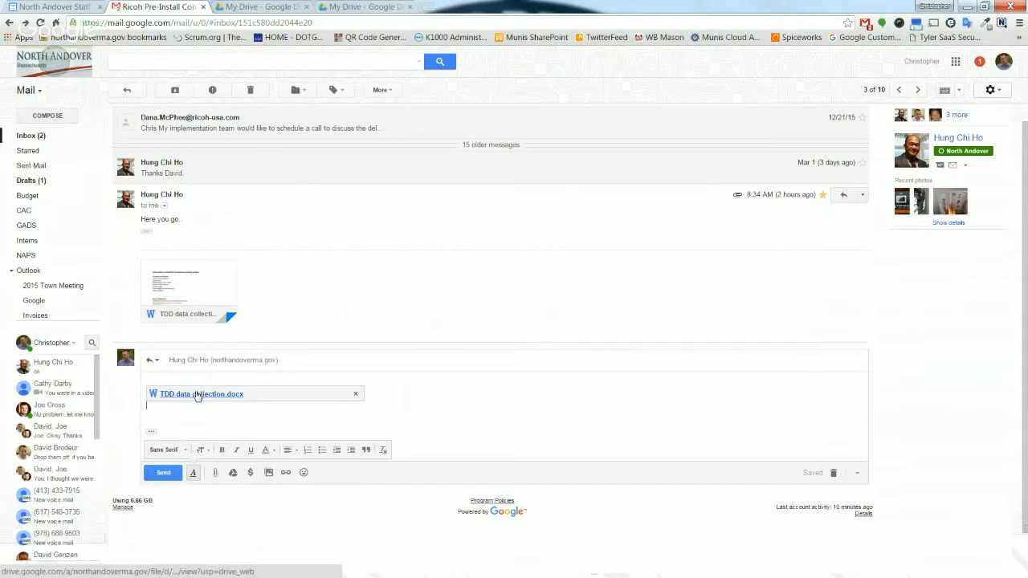
{"action": "left_click", "coordinate": [196, 395]}
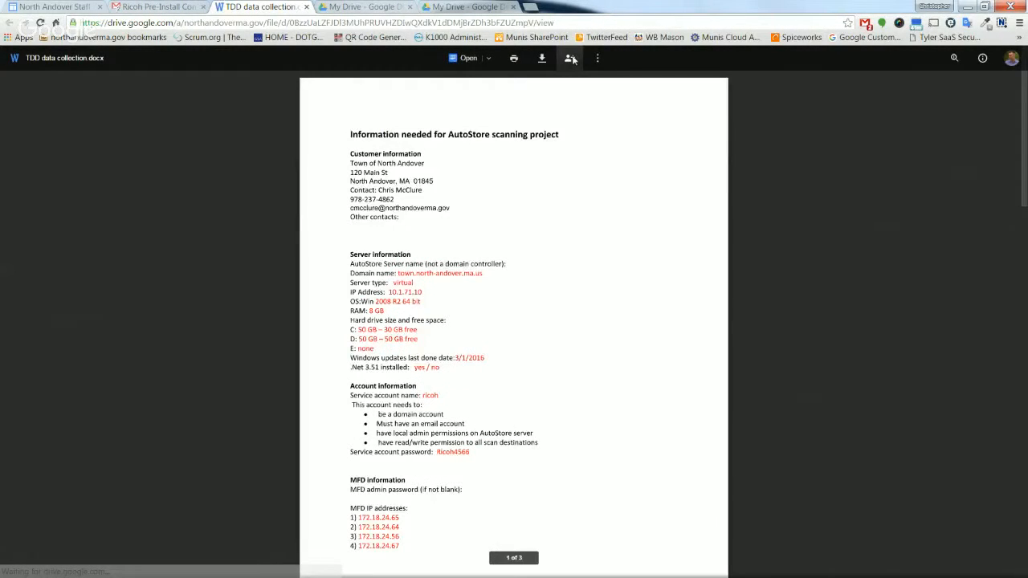
{"action": "left_click", "coordinate": [571, 58]}
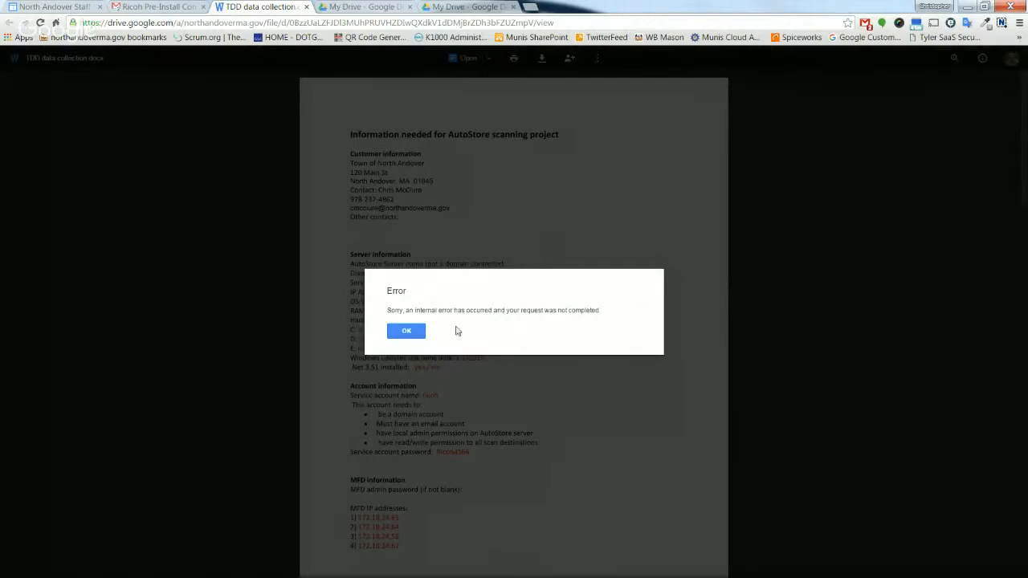
{"action": "left_click", "coordinate": [410, 332]}
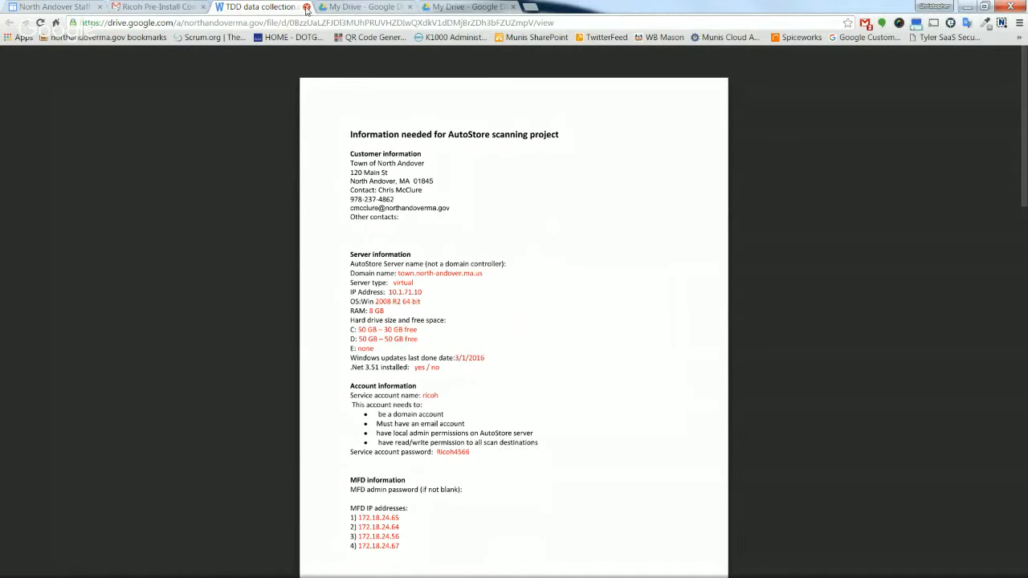
{"action": "left_click", "coordinate": [305, 8]}
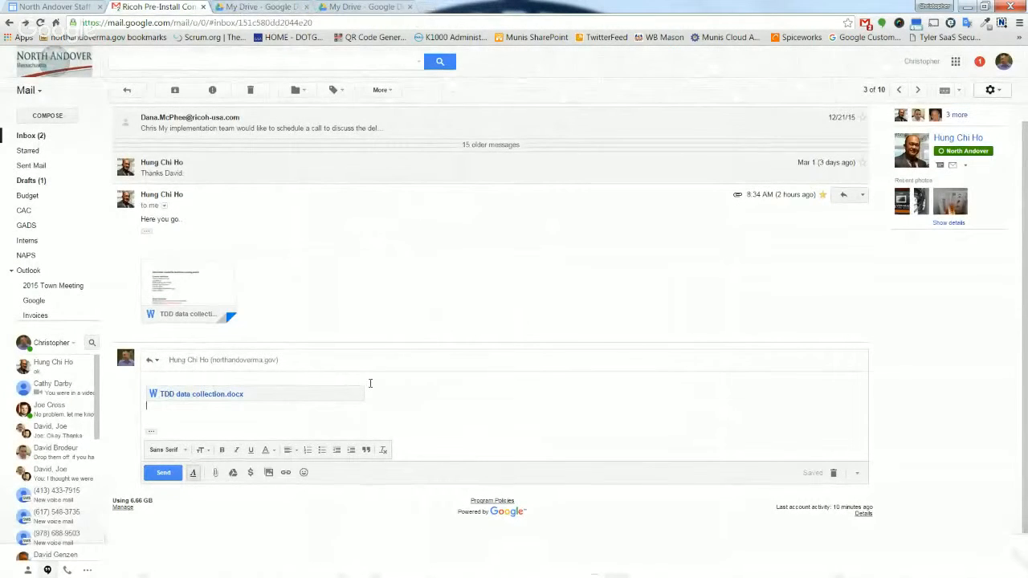
Remove the TDD data collection.docx link from the reply and discard the draft.
{"action": "mouse_move", "coordinate": [345, 396]}
{"action": "left_click", "coordinate": [357, 396]}
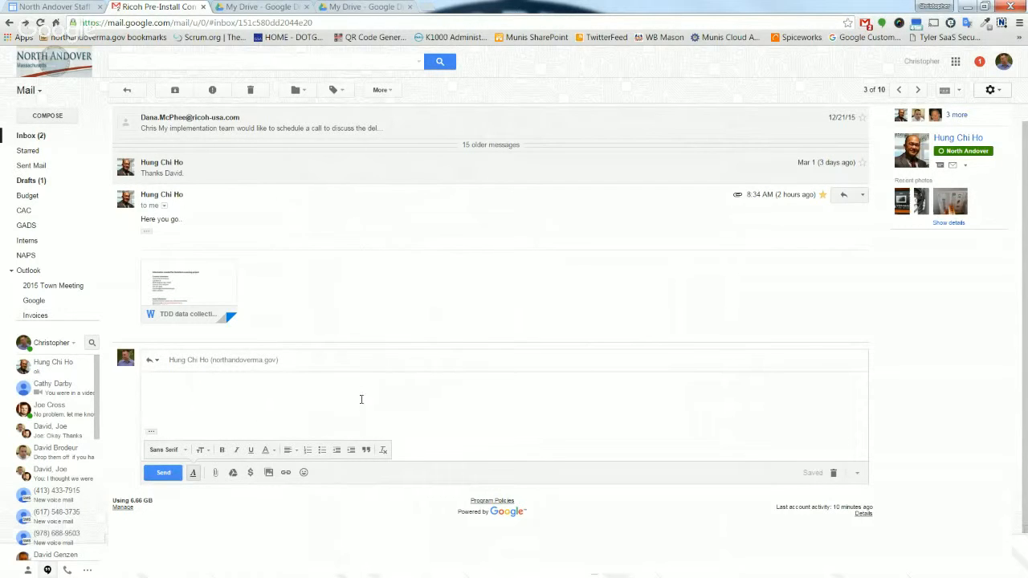
{"action": "left_click", "coordinate": [833, 474]}
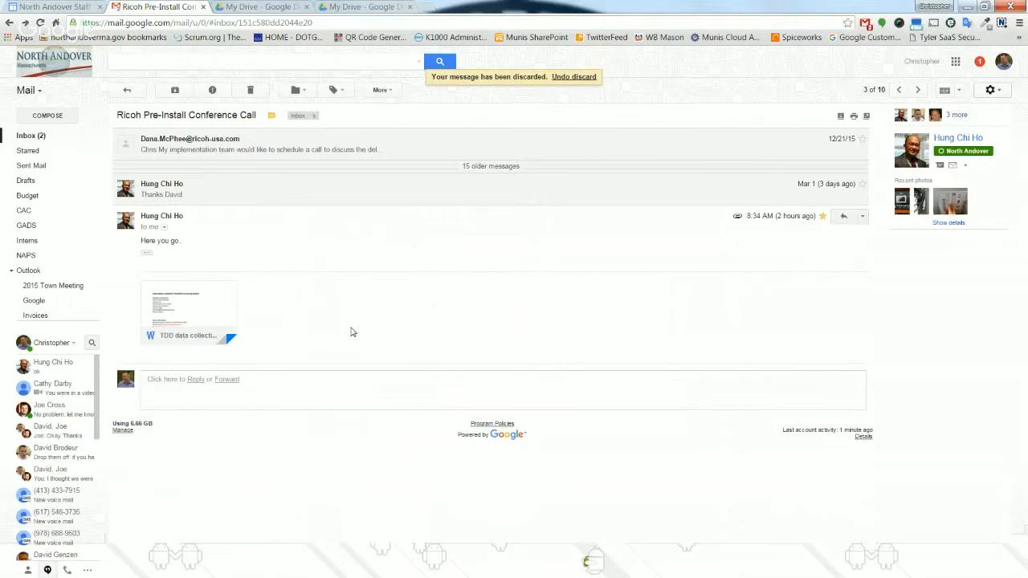
Return to the inbox, start a new message, and insert TDD data collection.docx from My Drive as a Drive link.
{"action": "mouse_move", "coordinate": [225, 336]}
{"action": "left_click", "coordinate": [132, 91]}
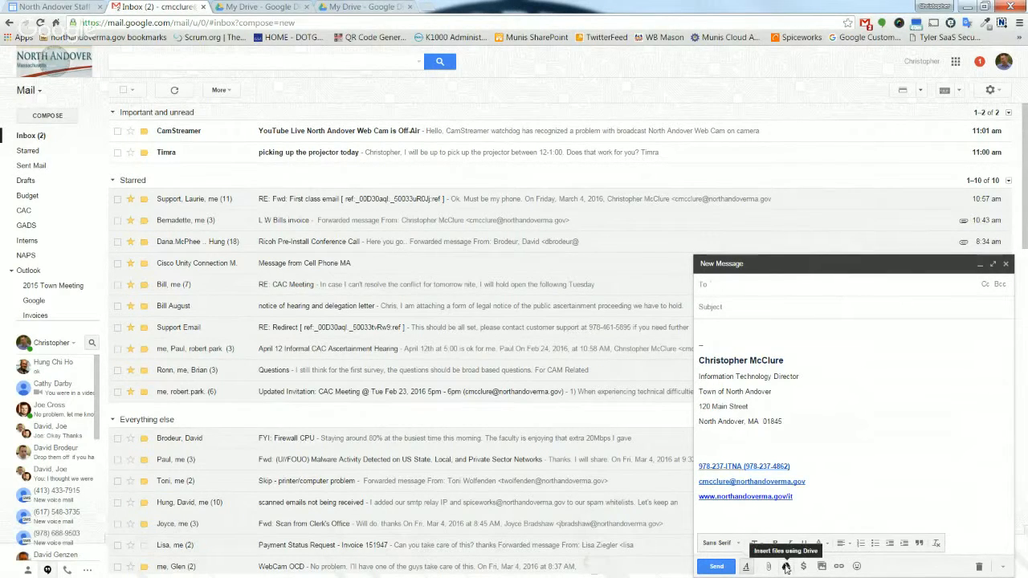
{"action": "left_click", "coordinate": [786, 567]}
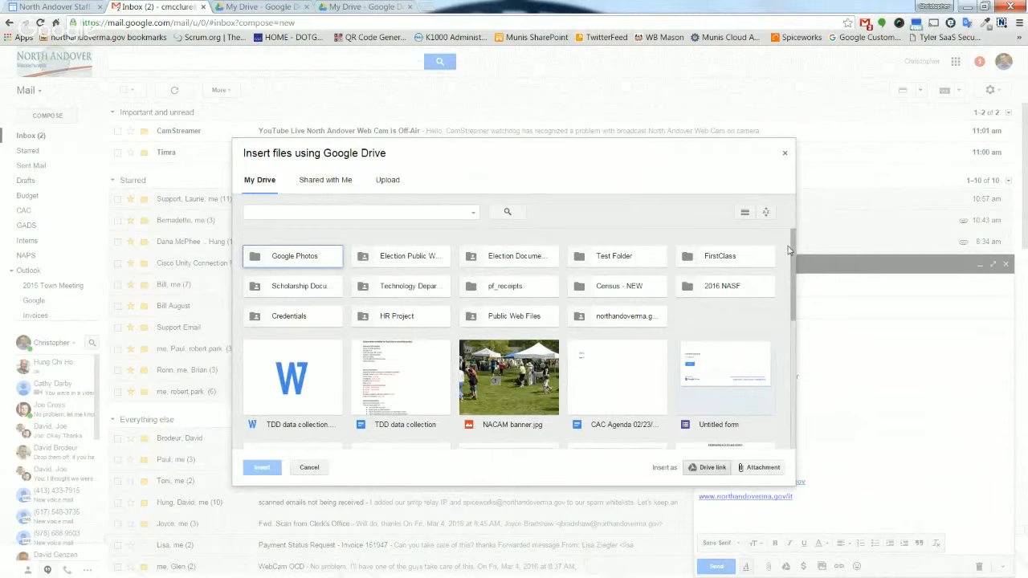
{"action": "mouse_move", "coordinate": [787, 250]}
{"action": "left_mouse_down"}
{"action": "mouse_move", "coordinate": [787, 313]}
{"action": "mouse_move", "coordinate": [787, 251]}
{"action": "left_mouse_up"}
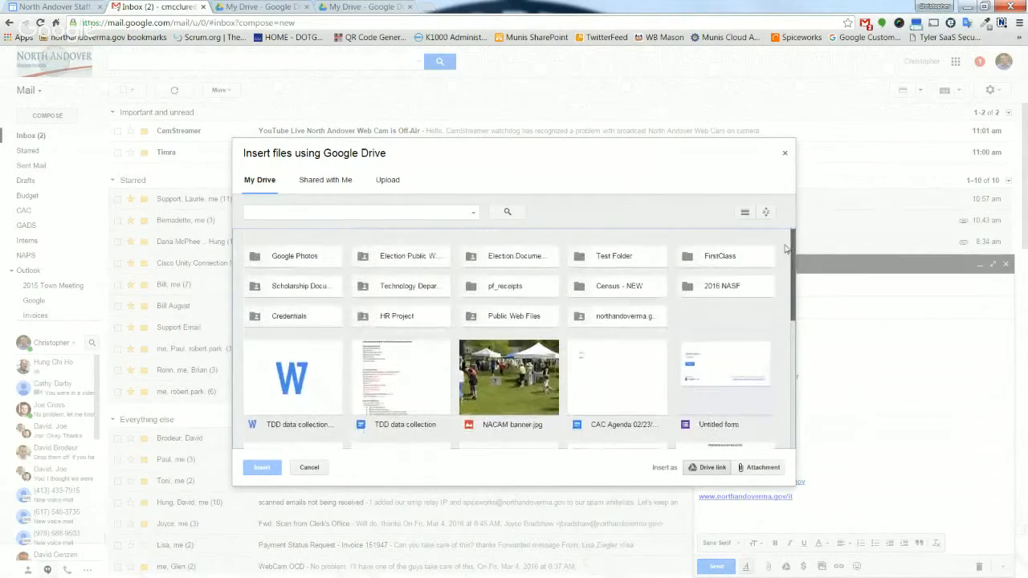
{"action": "left_click", "coordinate": [436, 209]}
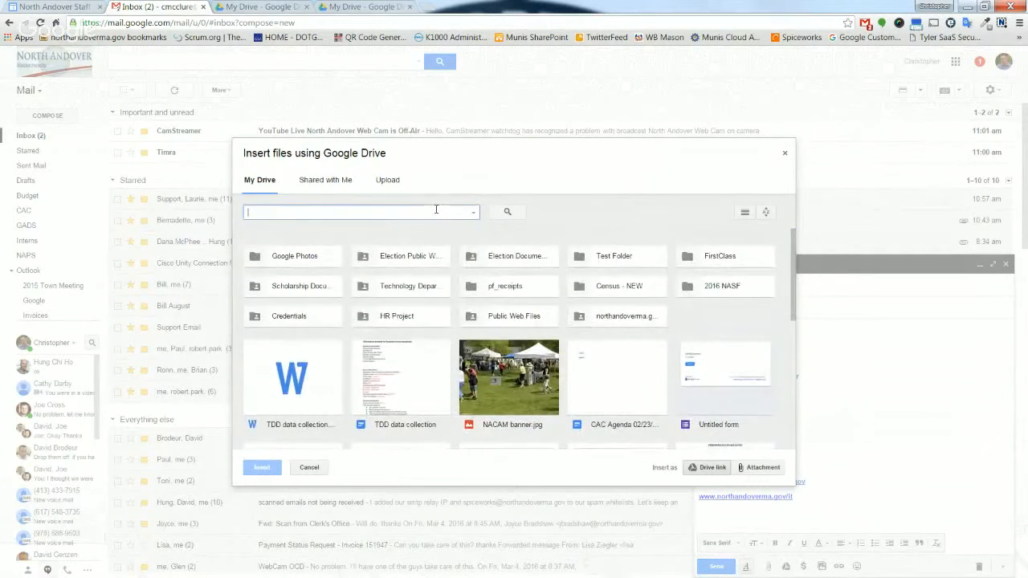
{"action": "left_click", "coordinate": [306, 382]}
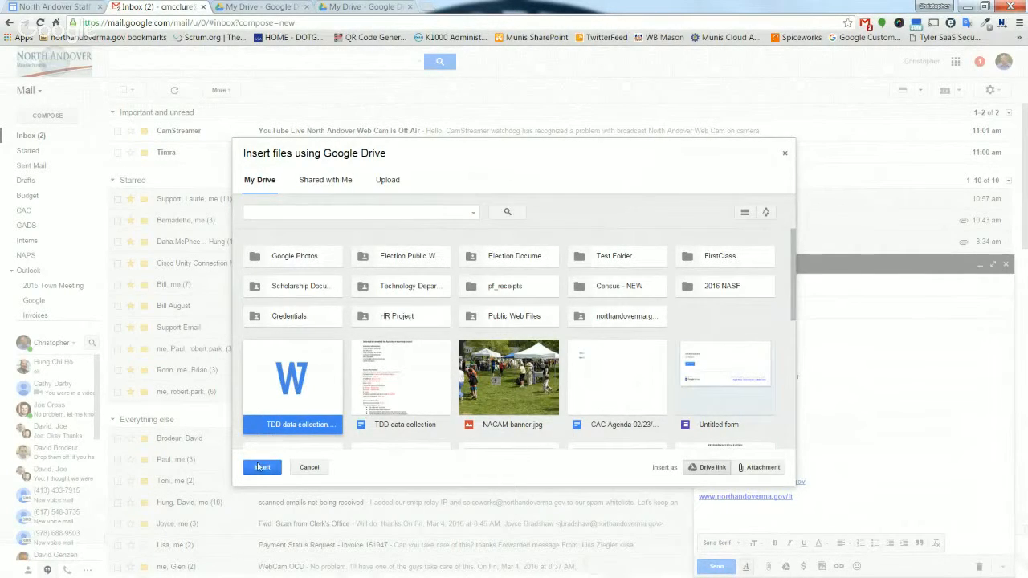
{"action": "left_click", "coordinate": [399, 375]}
{"action": "left_click", "coordinate": [399, 375]}
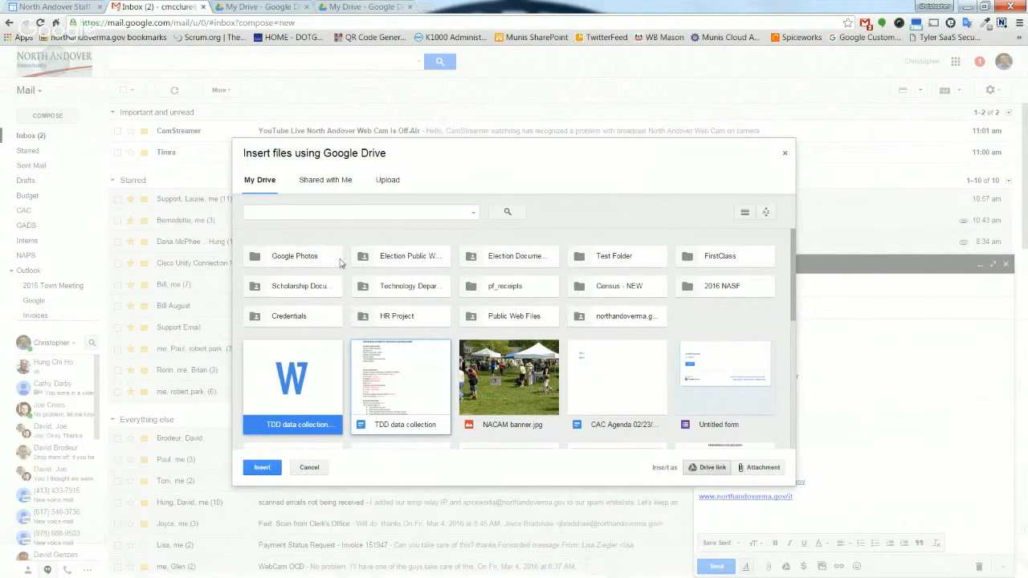
{"action": "left_click", "coordinate": [262, 467]}
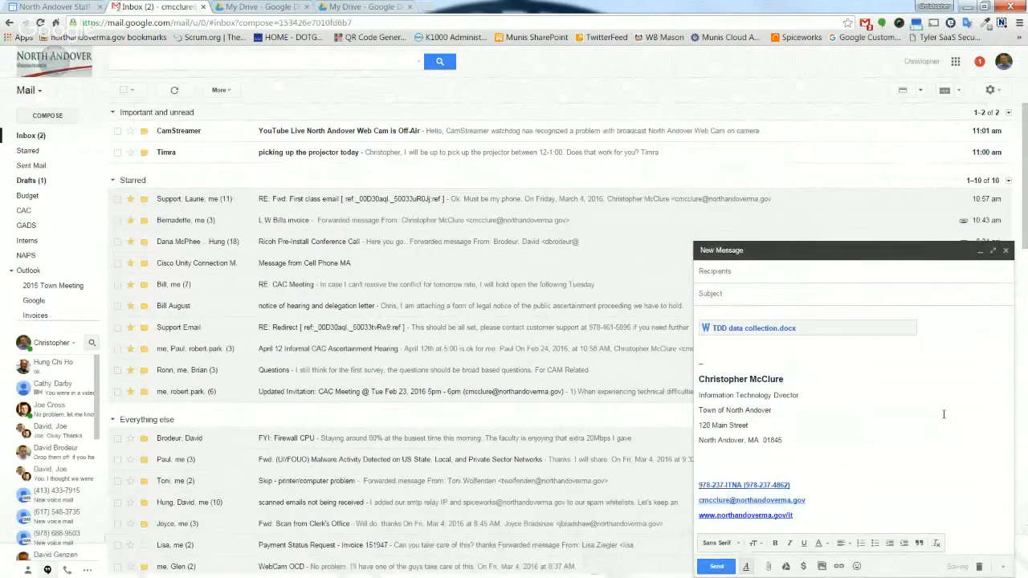
Start uploading a file from the computer through the Drive insert dialog, and cancel without choosing a file.
{"action": "left_click", "coordinate": [787, 567]}
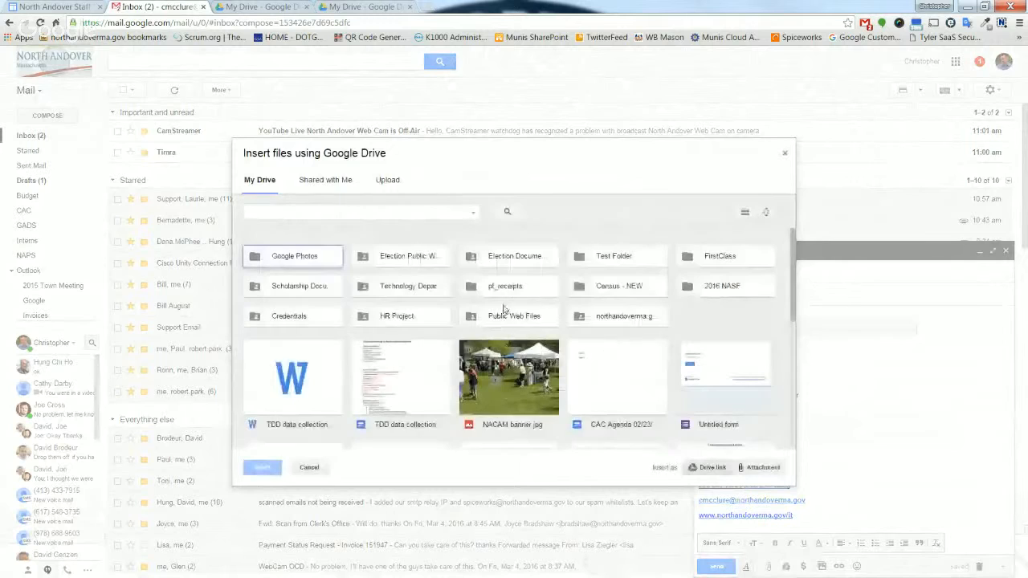
{"action": "left_click", "coordinate": [386, 181]}
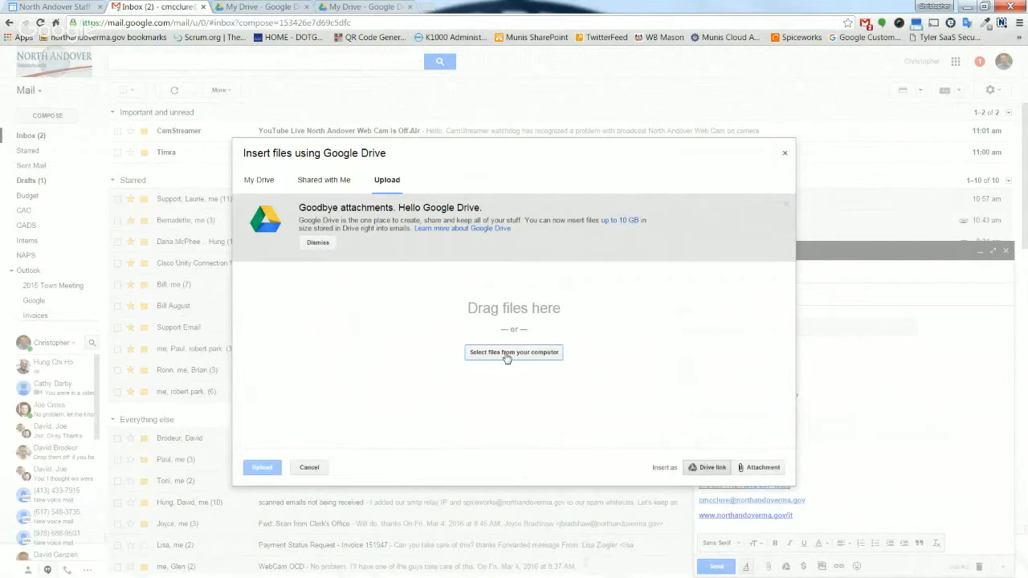
{"action": "left_click", "coordinate": [506, 355]}
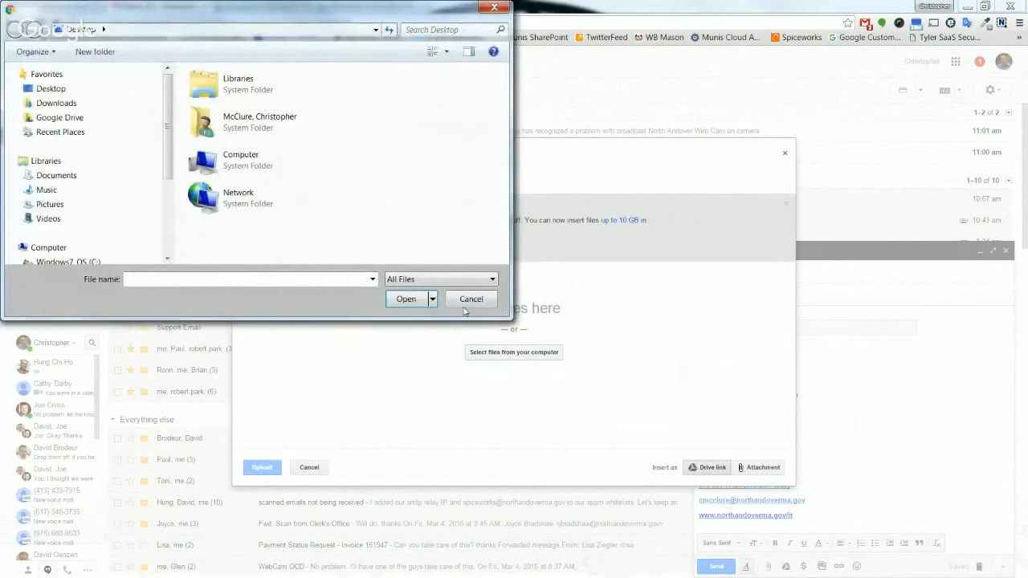
{"action": "left_click", "coordinate": [469, 299]}
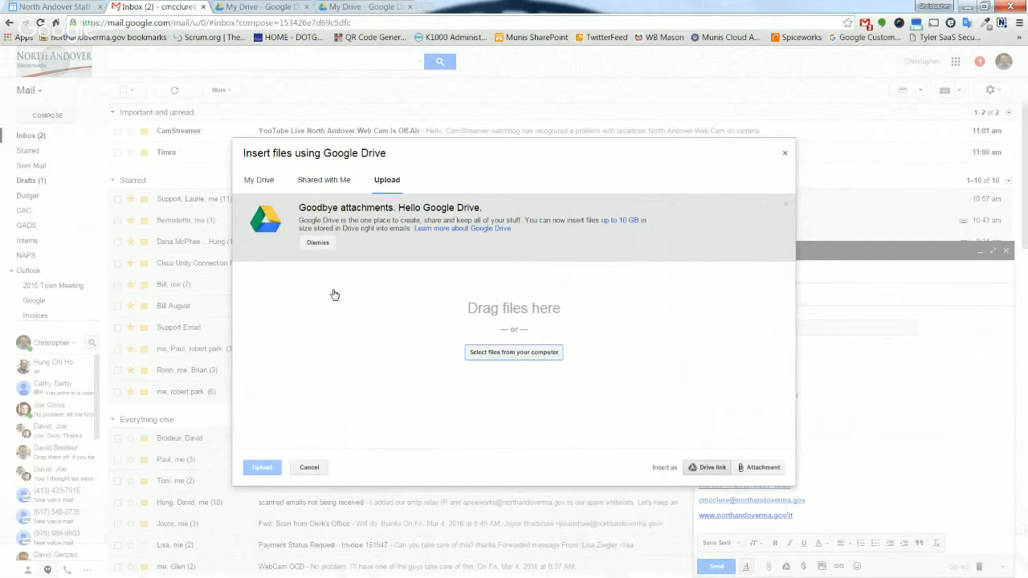
{"action": "left_click", "coordinate": [485, 354]}
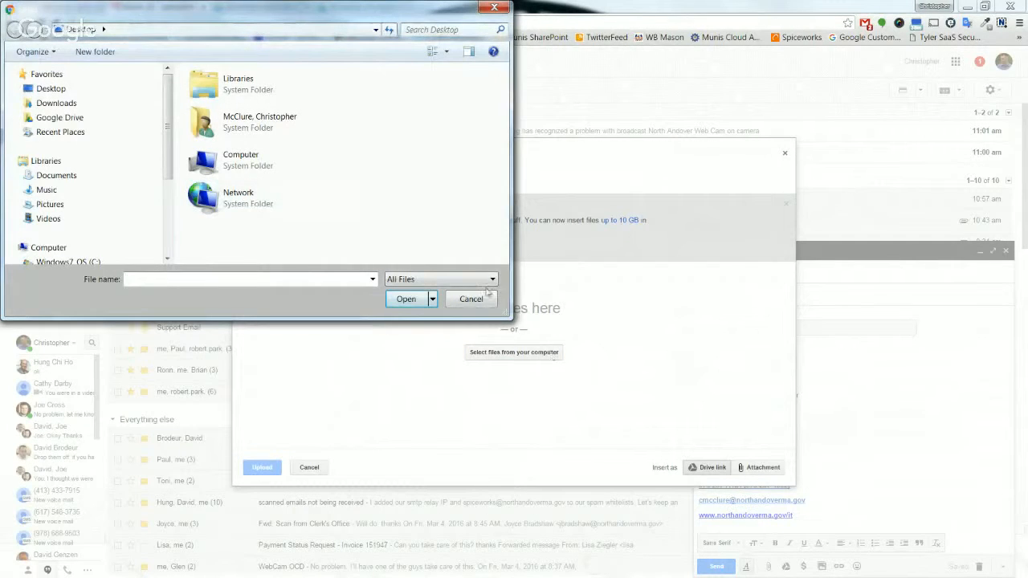
{"action": "left_click", "coordinate": [470, 299]}
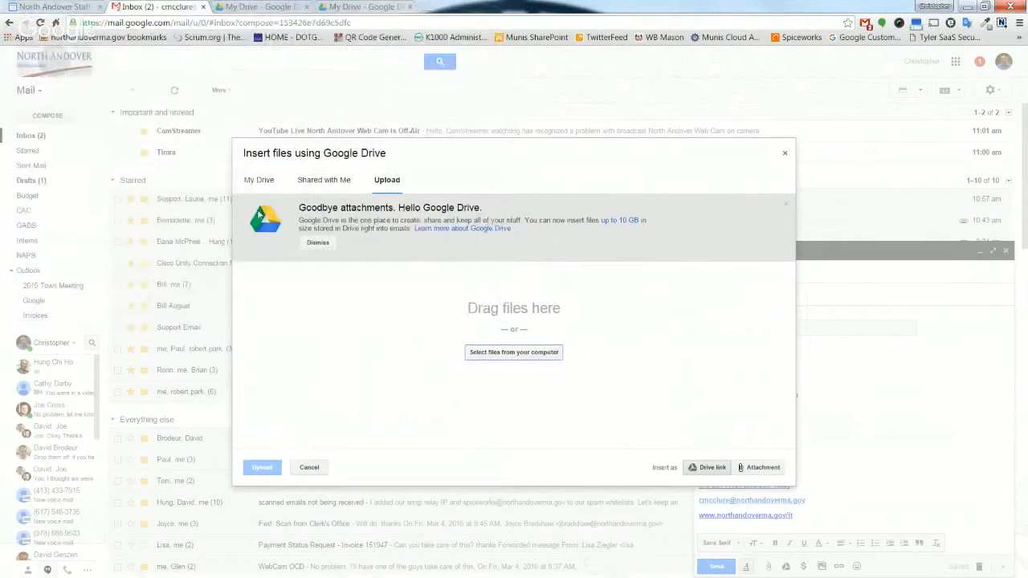
{"action": "left_click", "coordinate": [310, 467]}
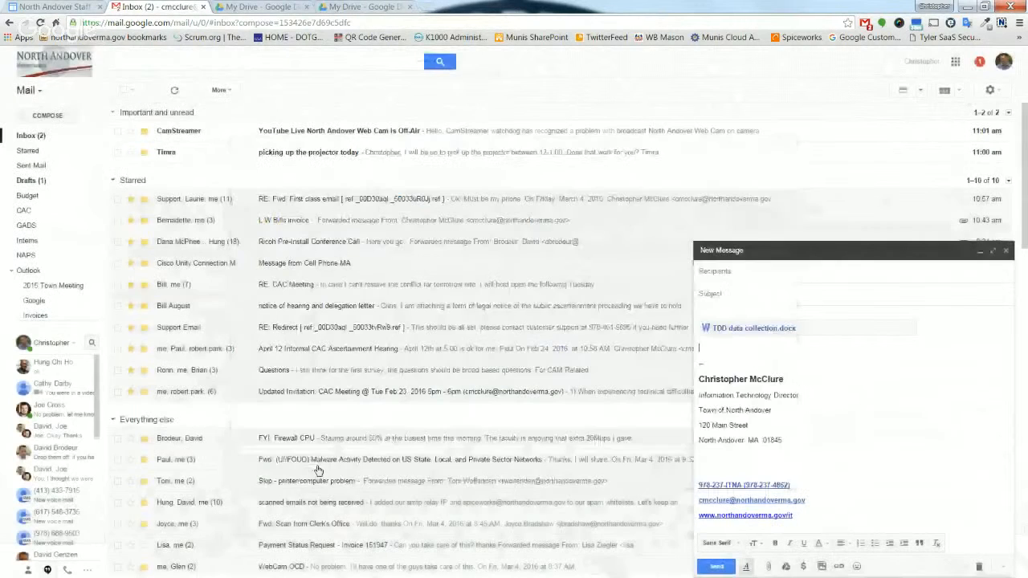
Address the new message to the colleague who sent the attachment.
{"action": "left_click", "coordinate": [764, 272]}
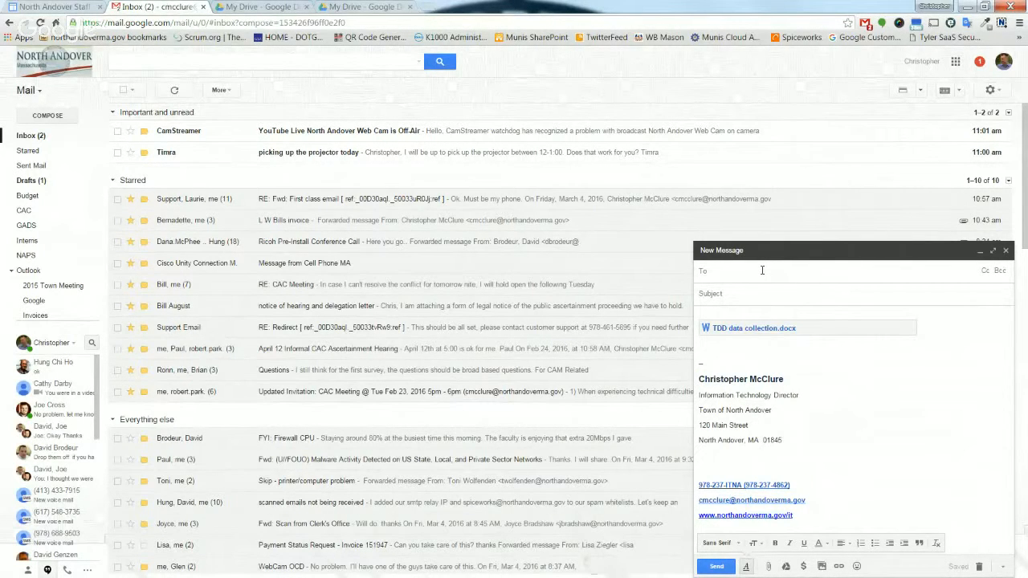
{"action": "type", "text": "hh"}
{"action": "left_click", "coordinate": [798, 299]}
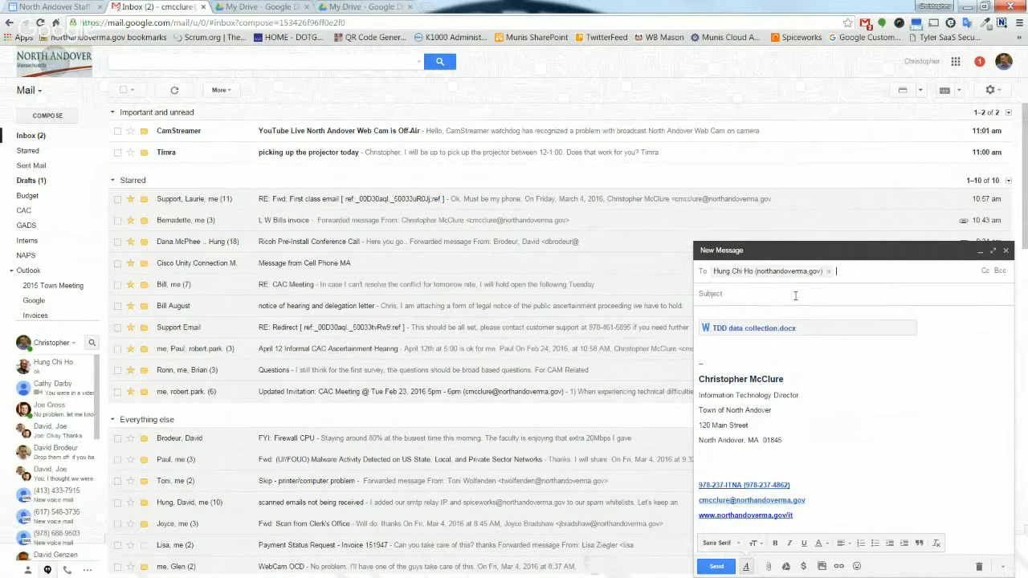
Enter the subject "Doc Test" and add the text "Doc test" beneath the Drive link in the message body.
{"action": "left_click", "coordinate": [758, 292]}
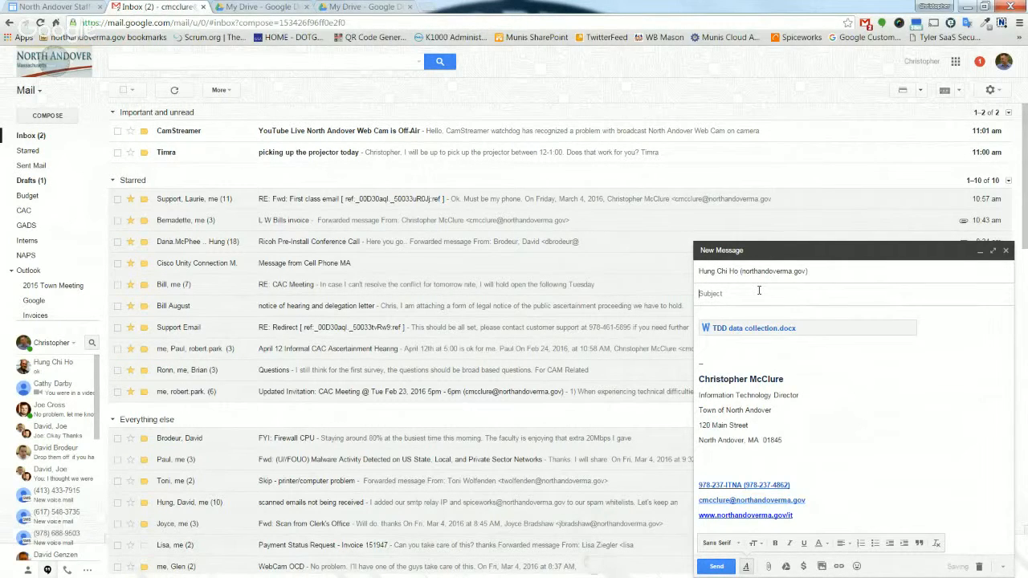
{"action": "type", "text": "Doc Test"}
{"action": "left_click", "coordinate": [932, 324]}
{"action": "key", "text": "Return"}
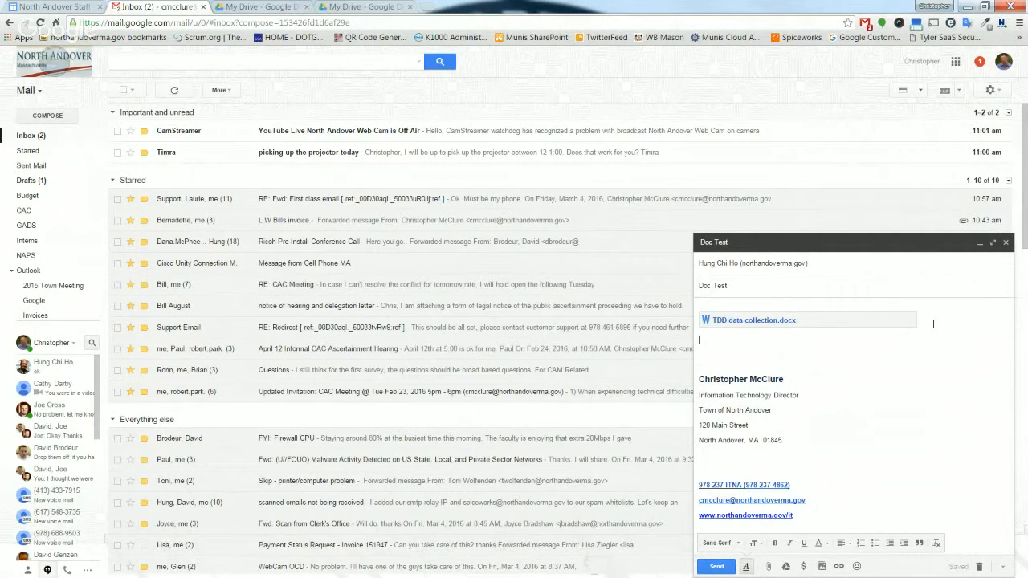
{"action": "type", "text": "Doc test"}
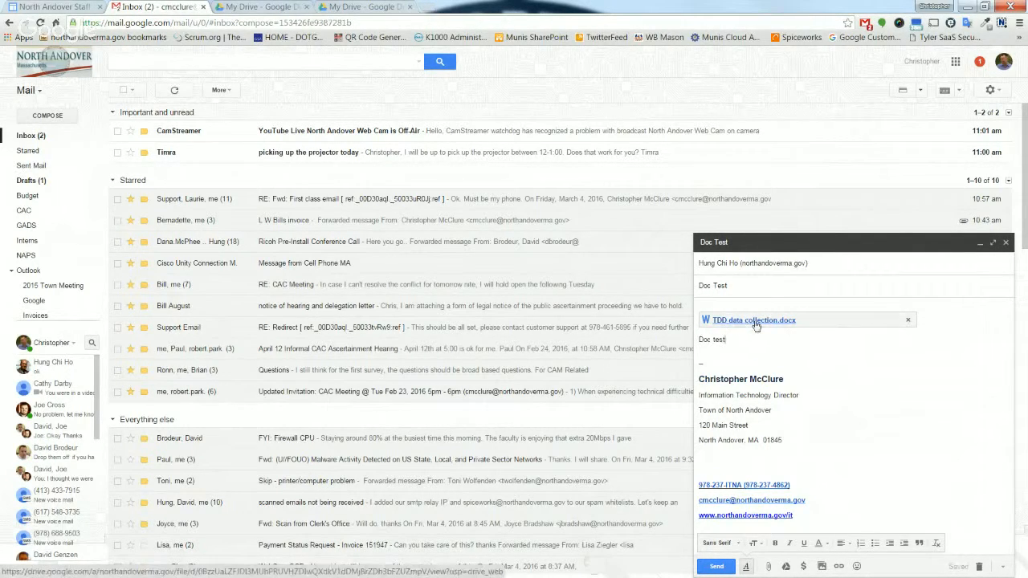
Send the message, sharing the linked Drive file only with the recipients of this email.
{"action": "left_click", "coordinate": [721, 567]}
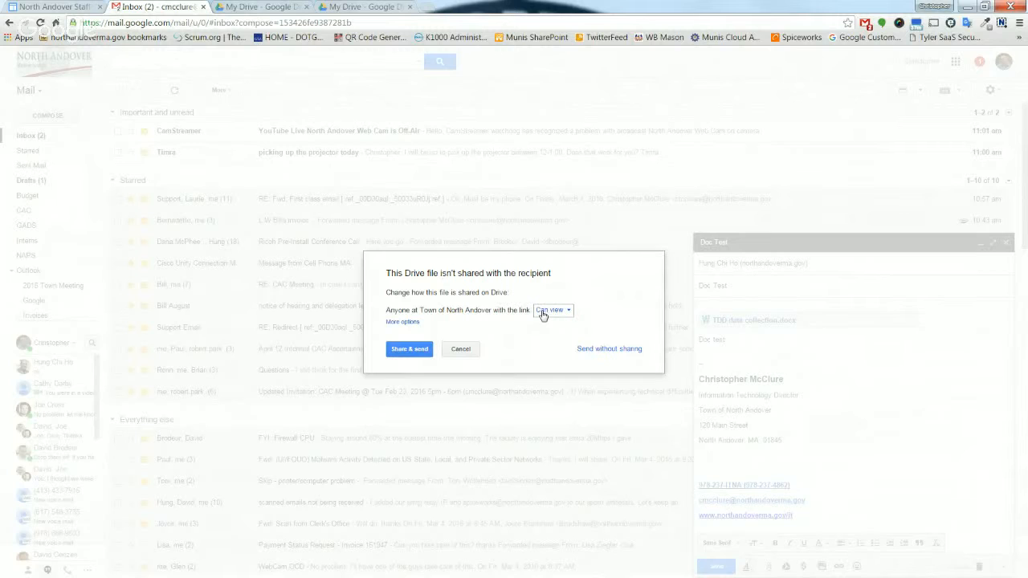
{"action": "left_click", "coordinate": [403, 322]}
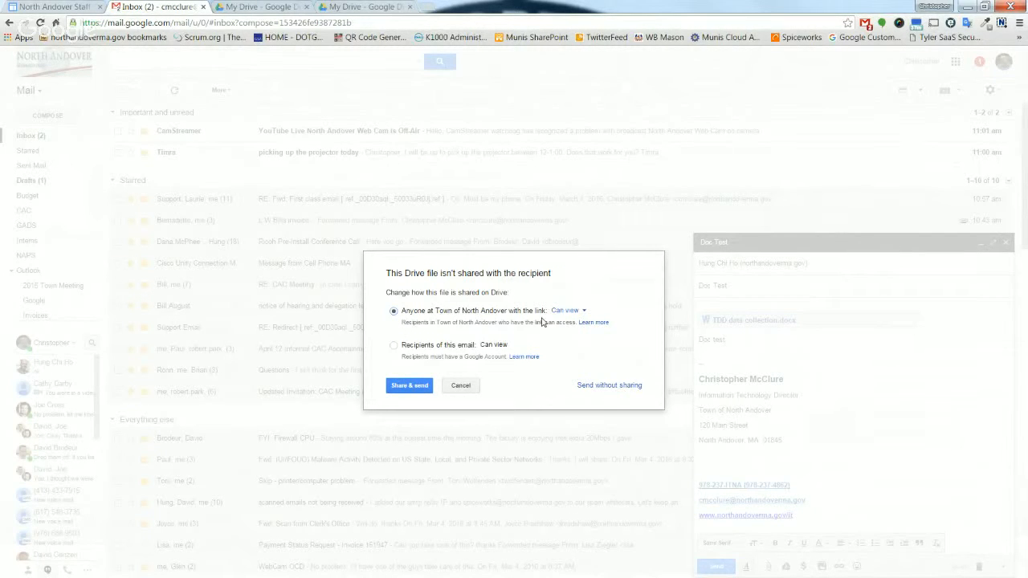
{"action": "left_click", "coordinate": [394, 346]}
{"action": "left_click", "coordinate": [406, 387]}
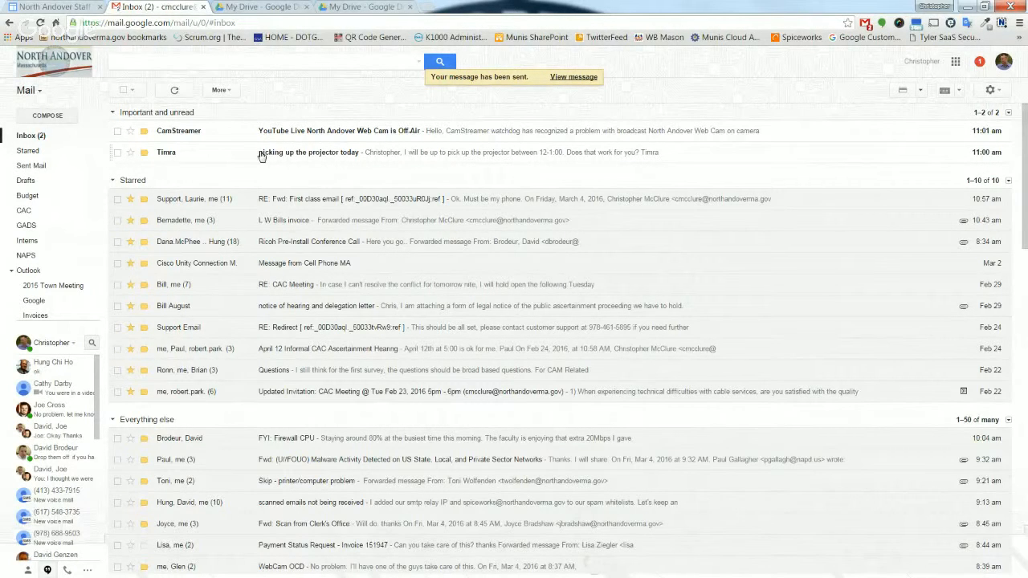
Start a new message, select TDD data collection.docx for insertion from Drive, and discard the draft without inserting the file.
{"action": "left_click", "coordinate": [36, 116]}
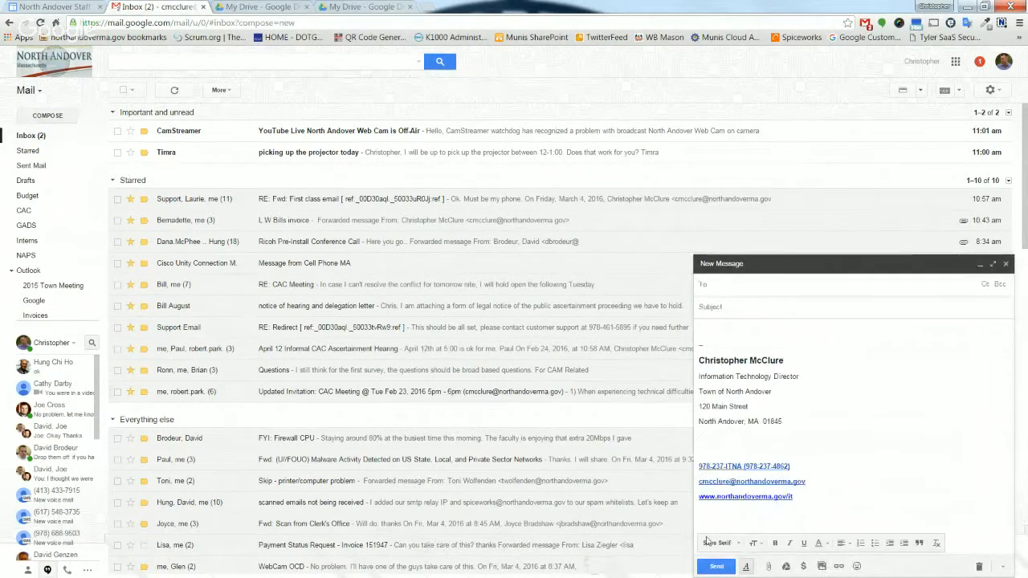
{"action": "left_click", "coordinate": [786, 567]}
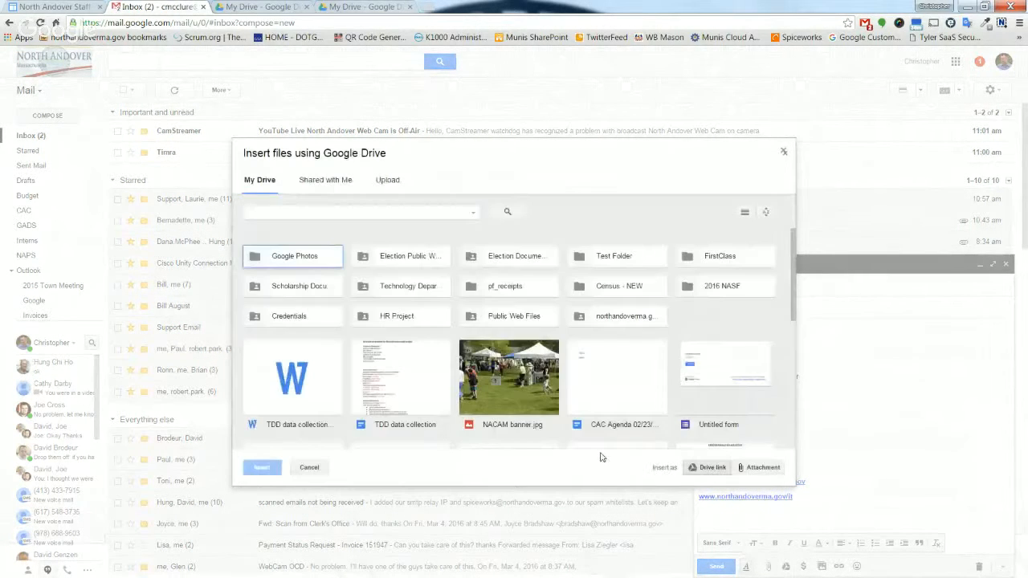
{"action": "left_click", "coordinate": [295, 364]}
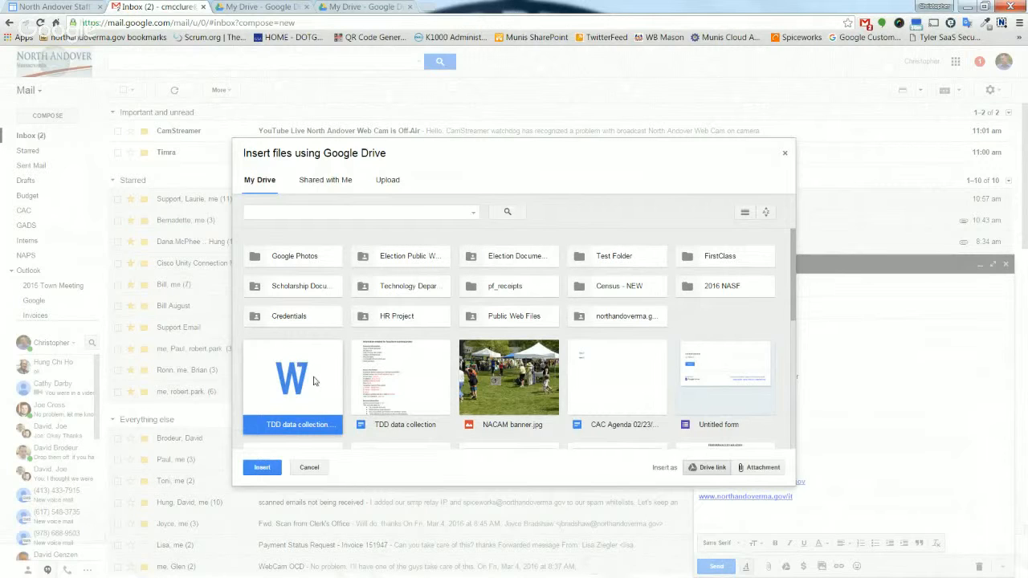
{"action": "left_click", "coordinate": [310, 467]}
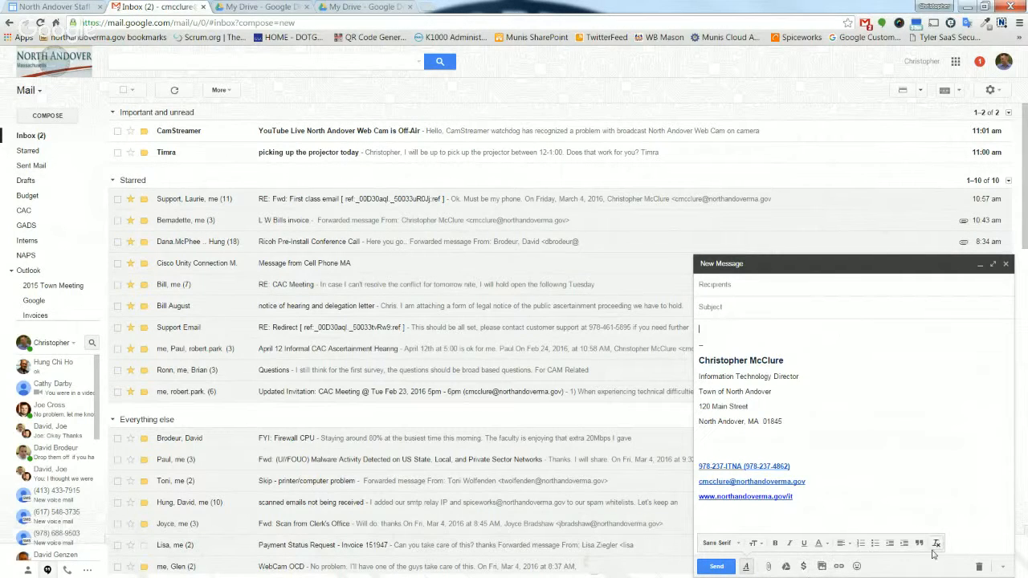
{"action": "left_click", "coordinate": [978, 567]}
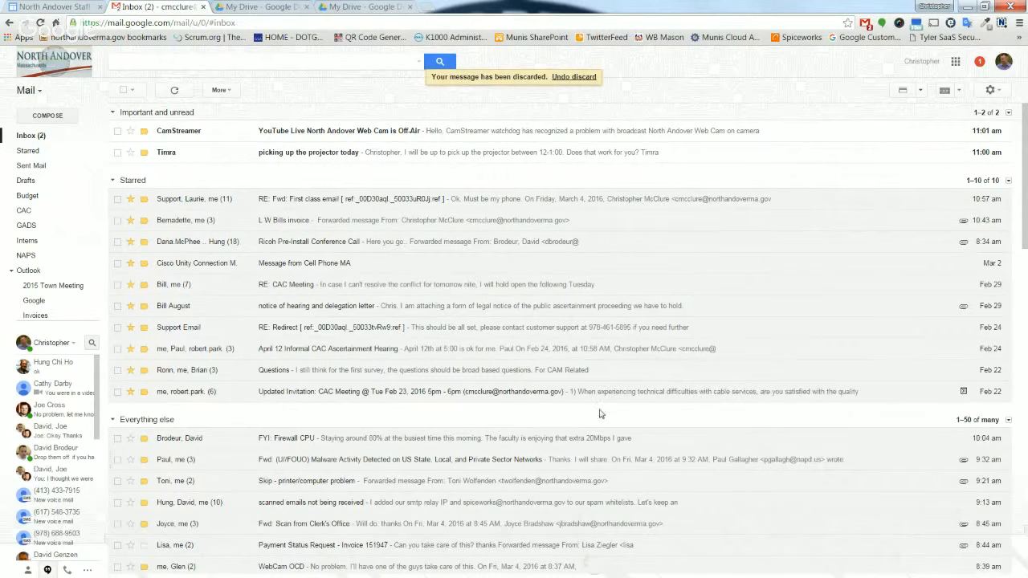
Open the Ricoh Pre-Install Conference Call conversation and examine its TDD data collection.docx attachment.
{"action": "left_click", "coordinate": [272, 241]}
{"action": "mouse_move", "coordinate": [201, 326]}
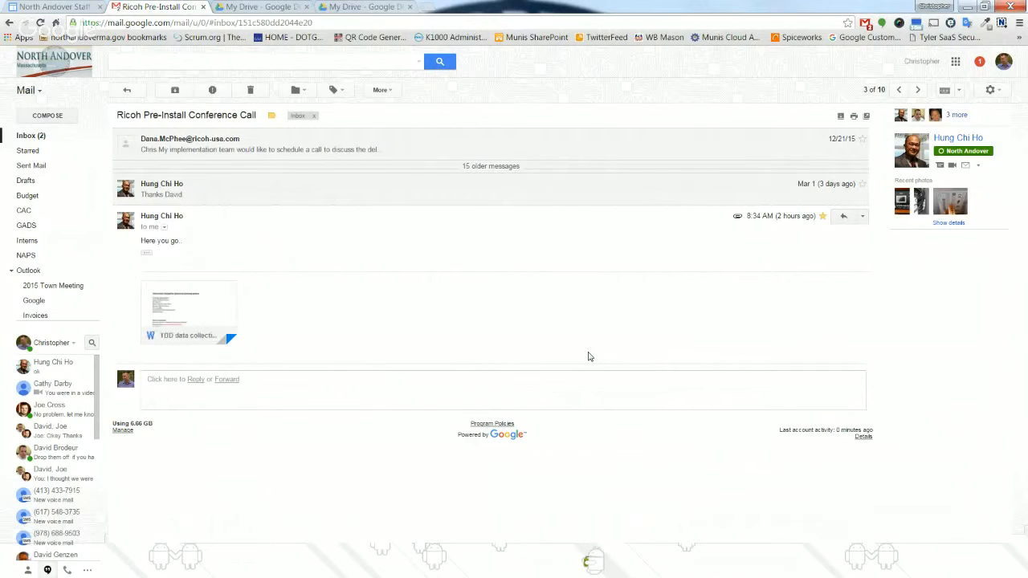
{"action": "mouse_move", "coordinate": [180, 302]}
Review the download location and the ask-where-to-save option in Chrome's advanced settings, and close the settings.
{"action": "left_click", "coordinate": [1018, 25]}
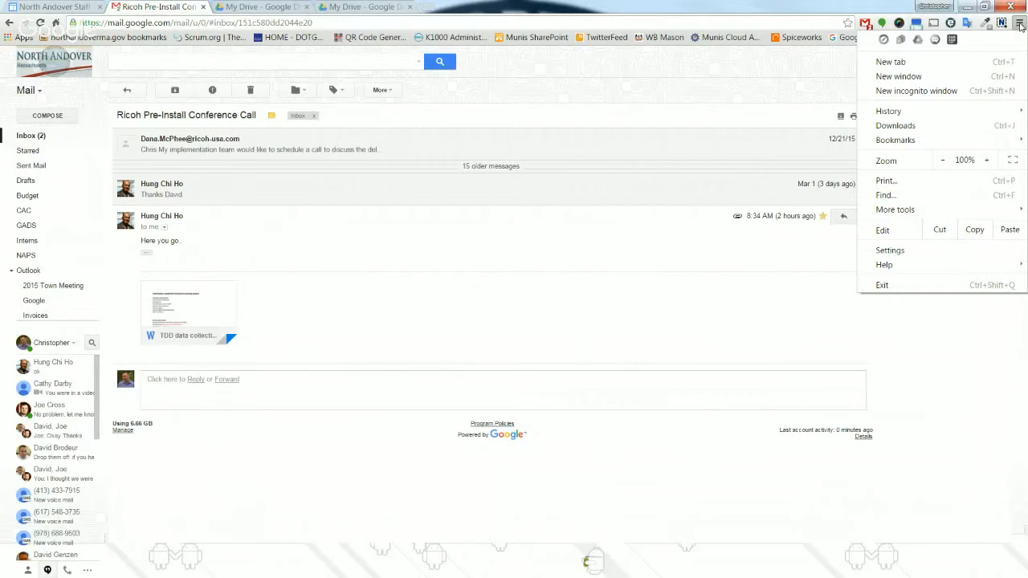
{"action": "left_click", "coordinate": [927, 252]}
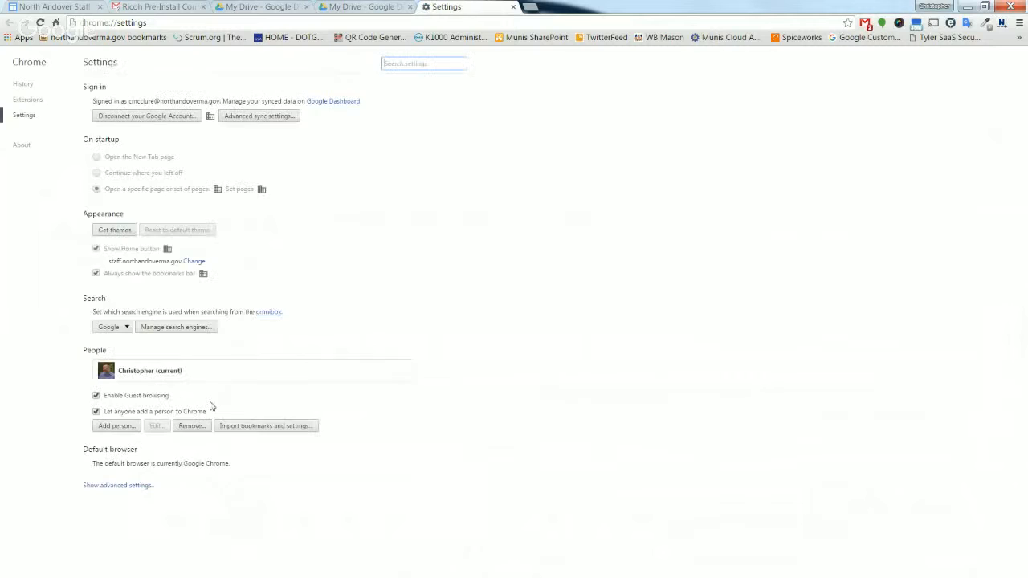
{"action": "left_click", "coordinate": [137, 490]}
{"action": "scroll", "coordinate": [544, 345], "scroll_direction": "down", "scroll_amount": 3}
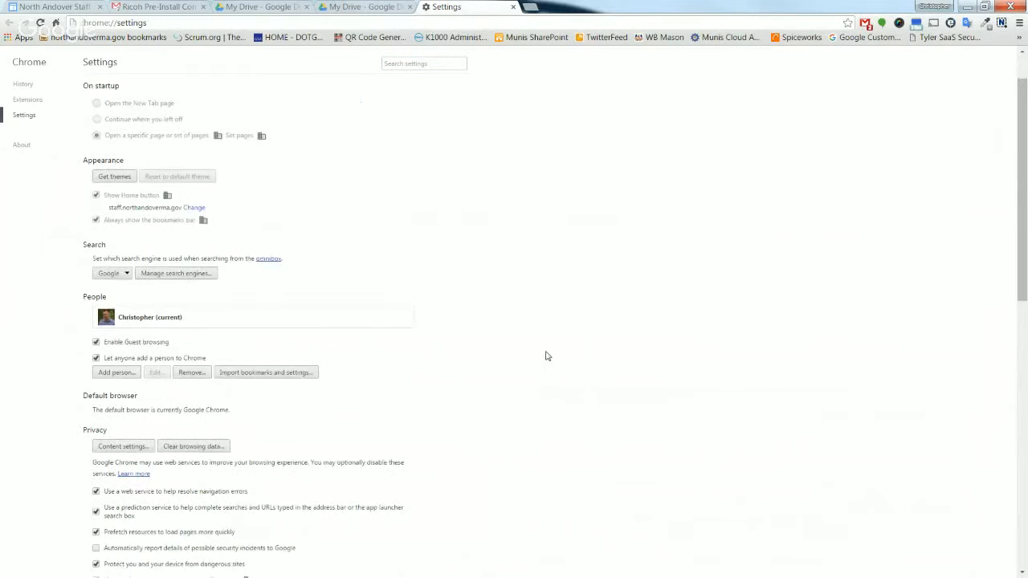
{"action": "scroll", "coordinate": [543, 325], "scroll_direction": "down", "scroll_amount": 10}
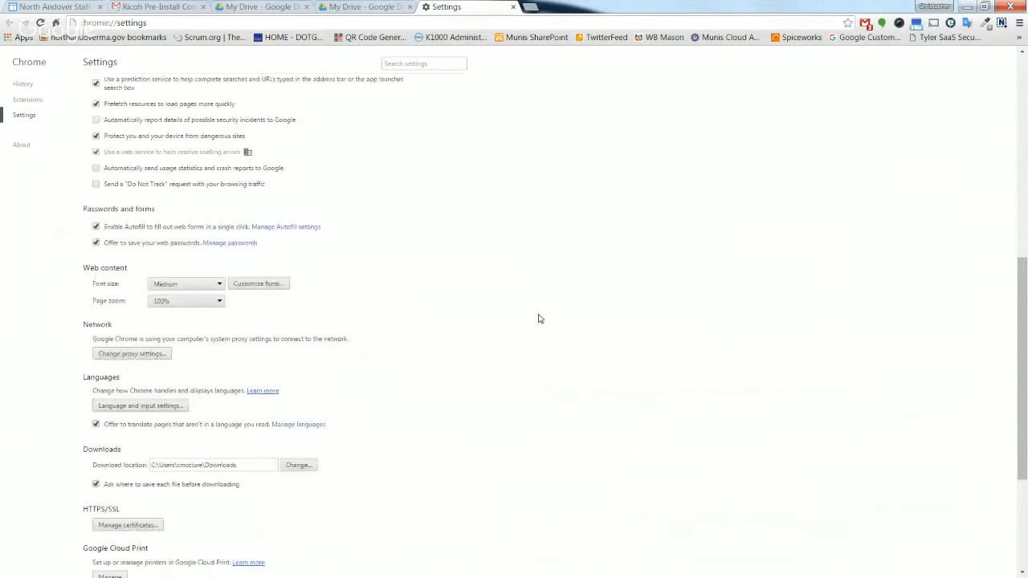
{"action": "scroll", "coordinate": [536, 315], "scroll_direction": "down", "scroll_amount": 1}
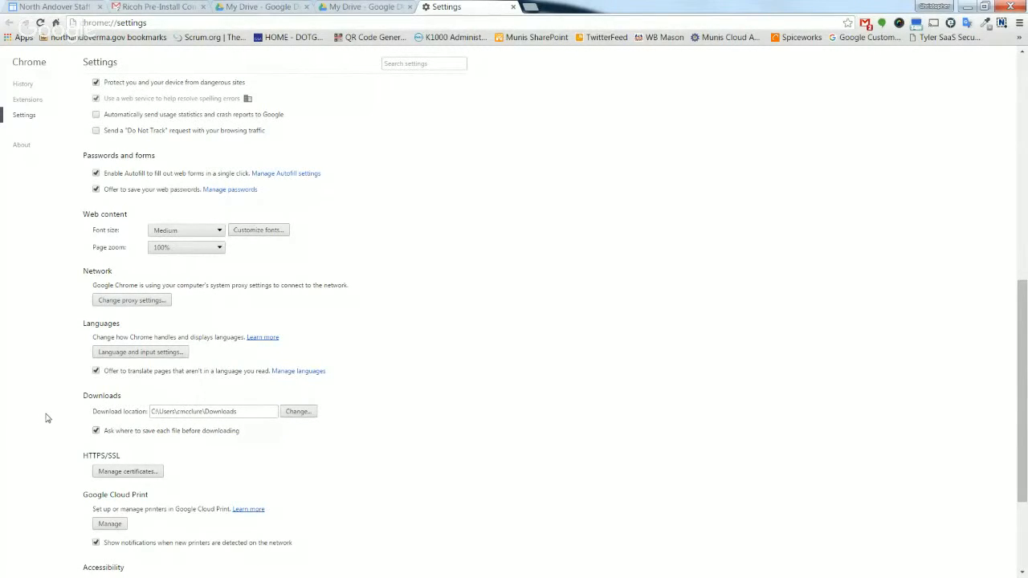
{"action": "left_click", "coordinate": [513, 7]}
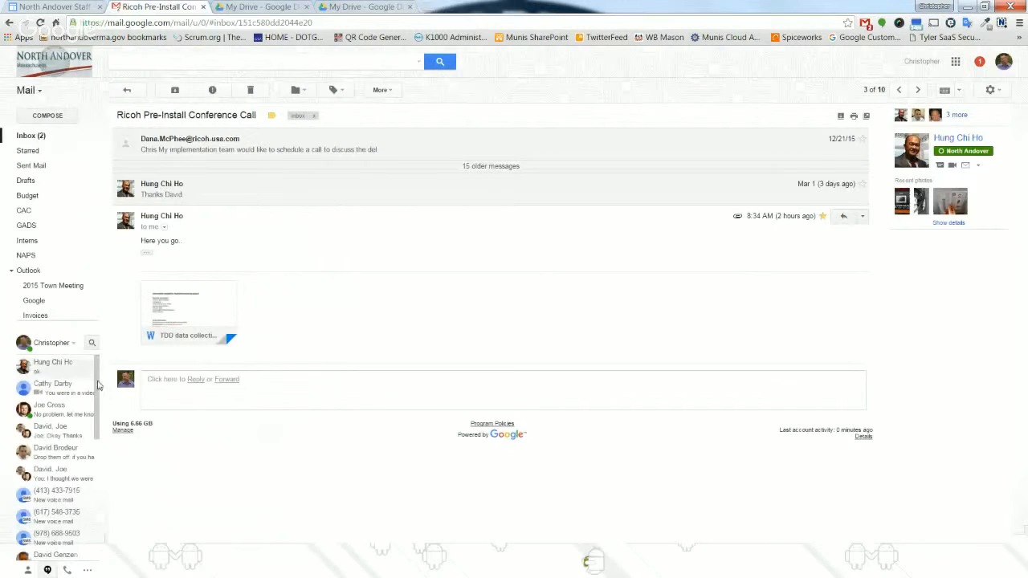
Start downloading the TDD data collection.docx attachment into the Google Drive folder, cancel the save, and return to the inbox.
{"action": "mouse_move", "coordinate": [154, 334]}
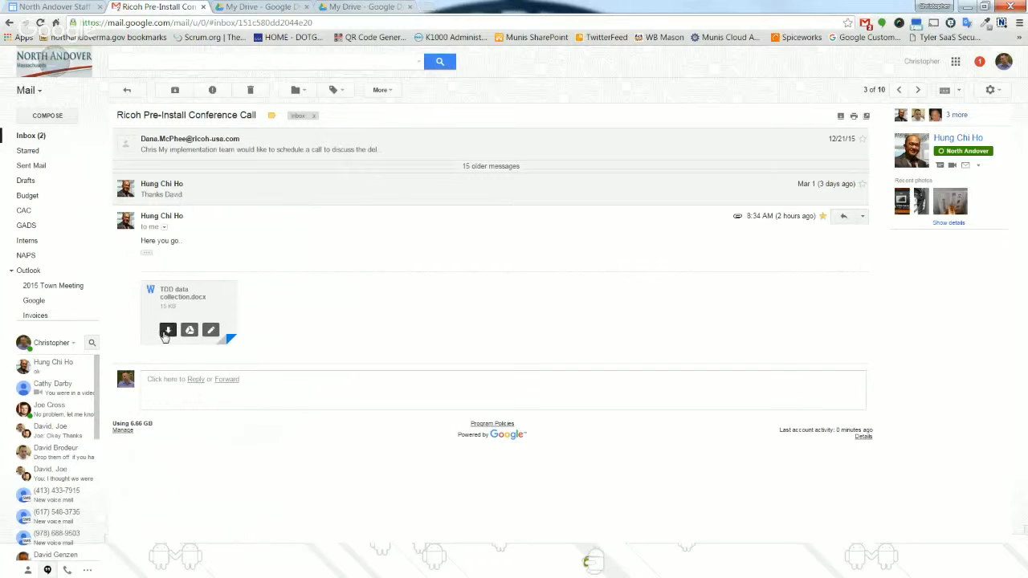
{"action": "left_click", "coordinate": [167, 330]}
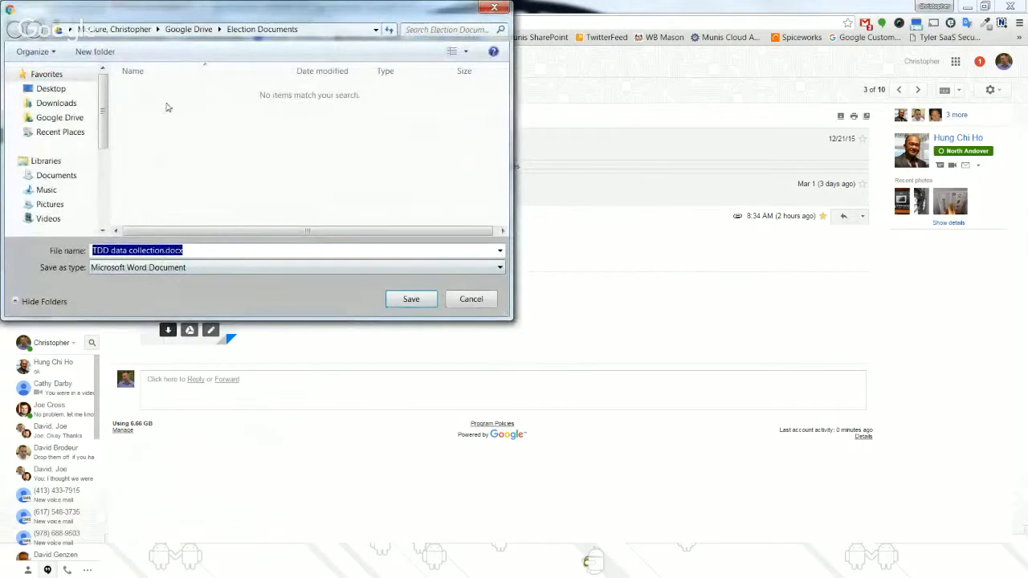
{"action": "left_click", "coordinate": [55, 120]}
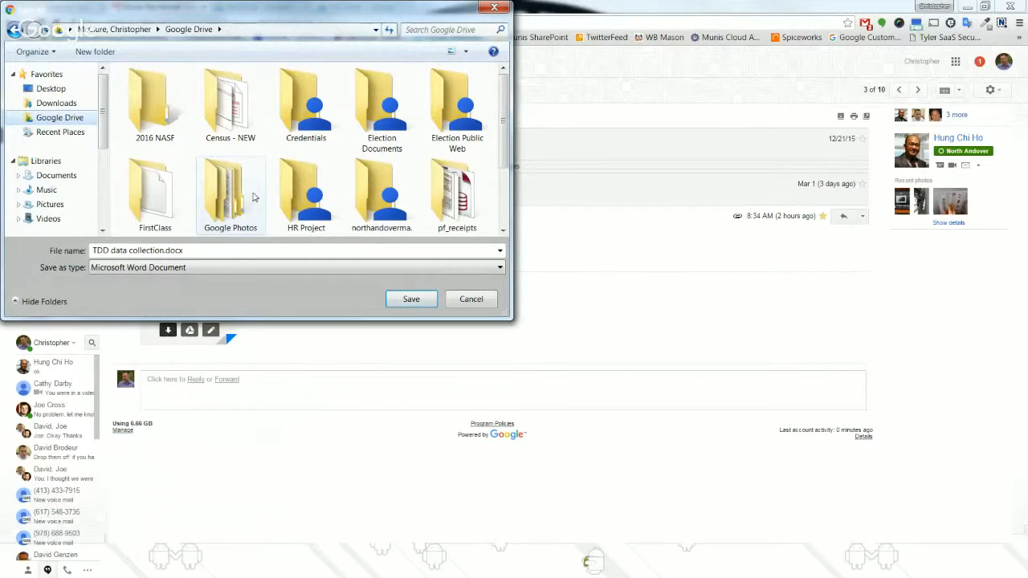
{"action": "left_click", "coordinate": [474, 299]}
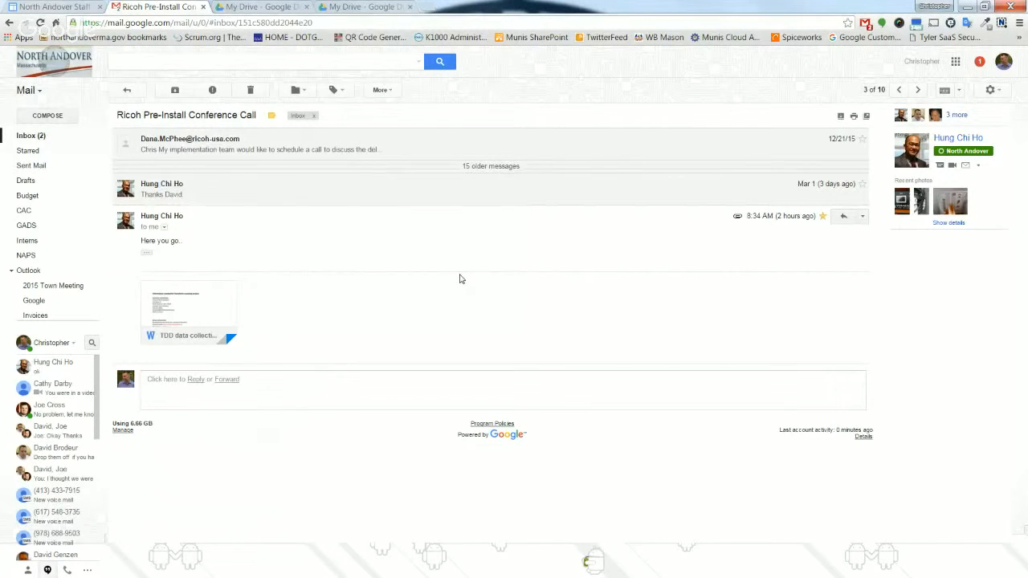
{"action": "left_click", "coordinate": [71, 142]}
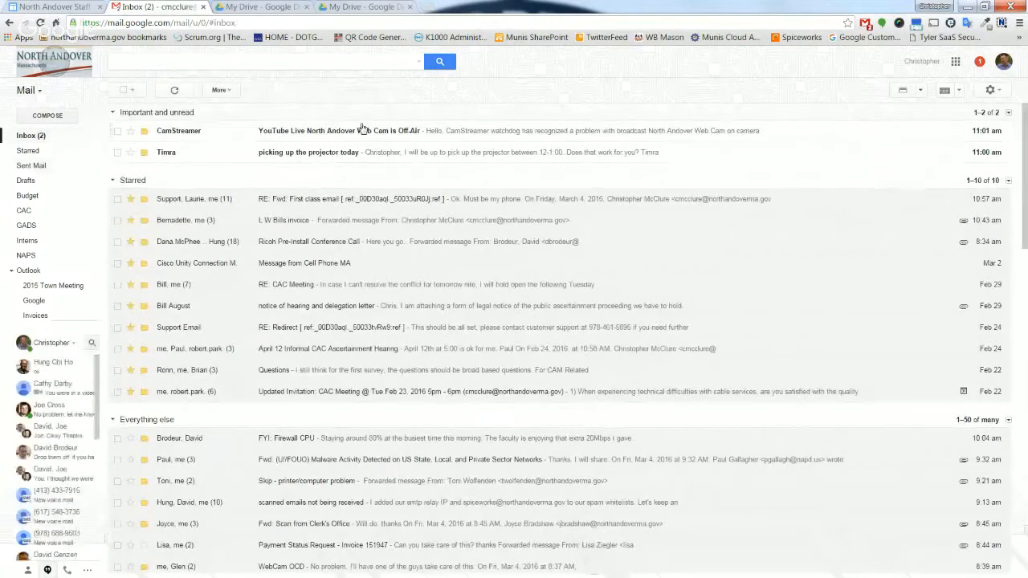
Switch to My Drive and view the shareable link of TDD data collection.docx.
{"action": "left_click", "coordinate": [272, 8]}
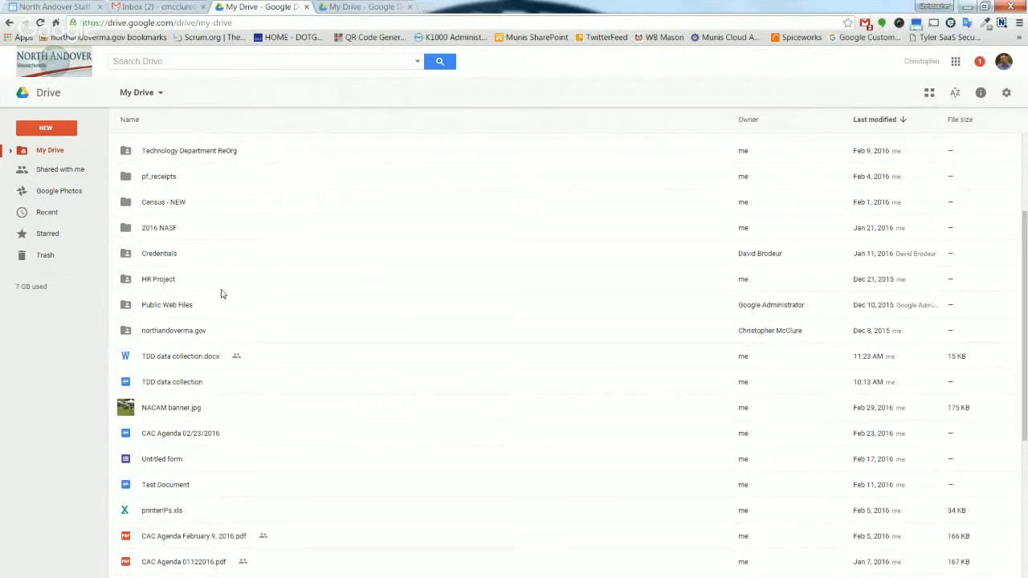
{"action": "left_click", "coordinate": [200, 361]}
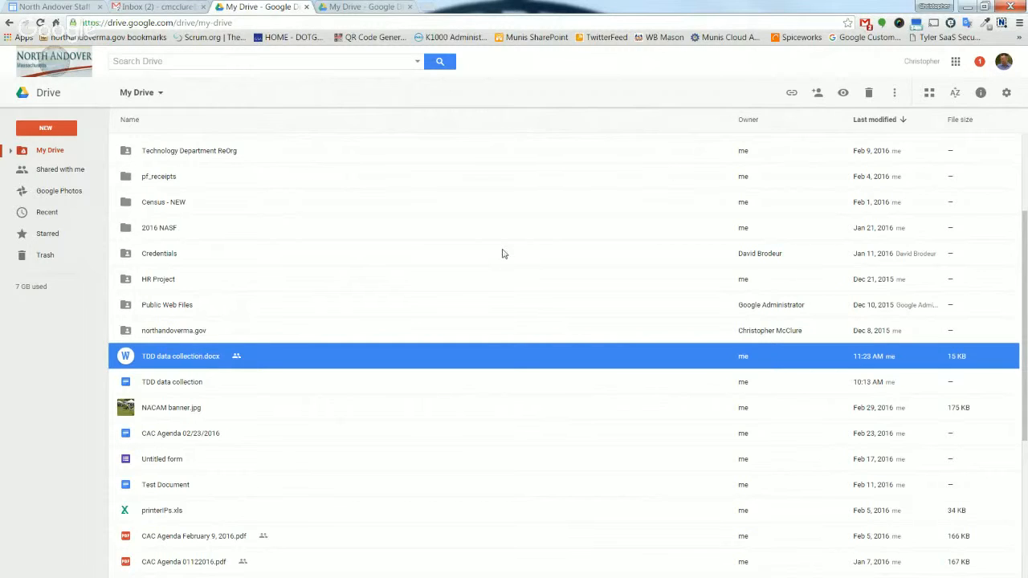
{"action": "left_click", "coordinate": [791, 92]}
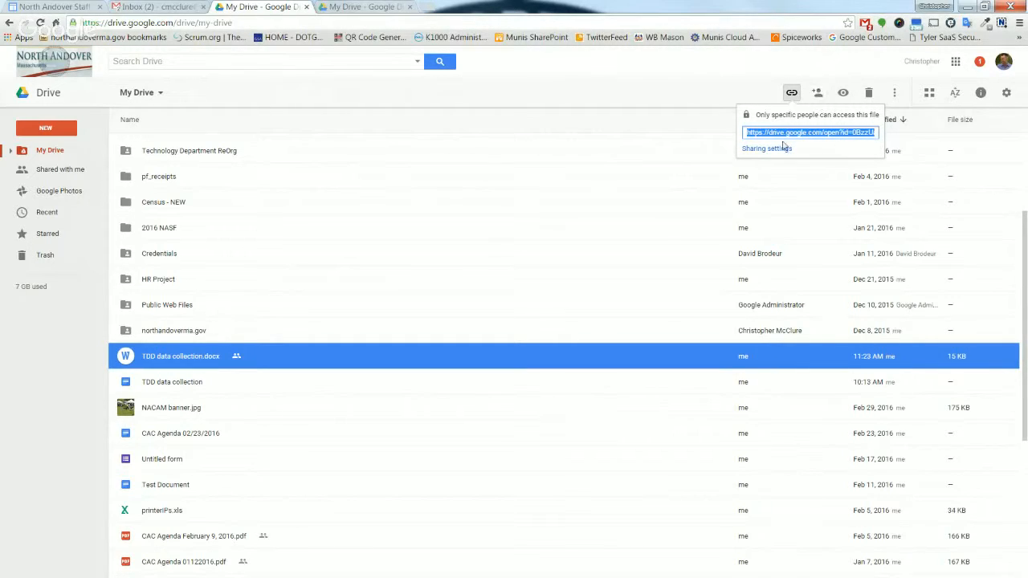
{"action": "left_click", "coordinate": [747, 100]}
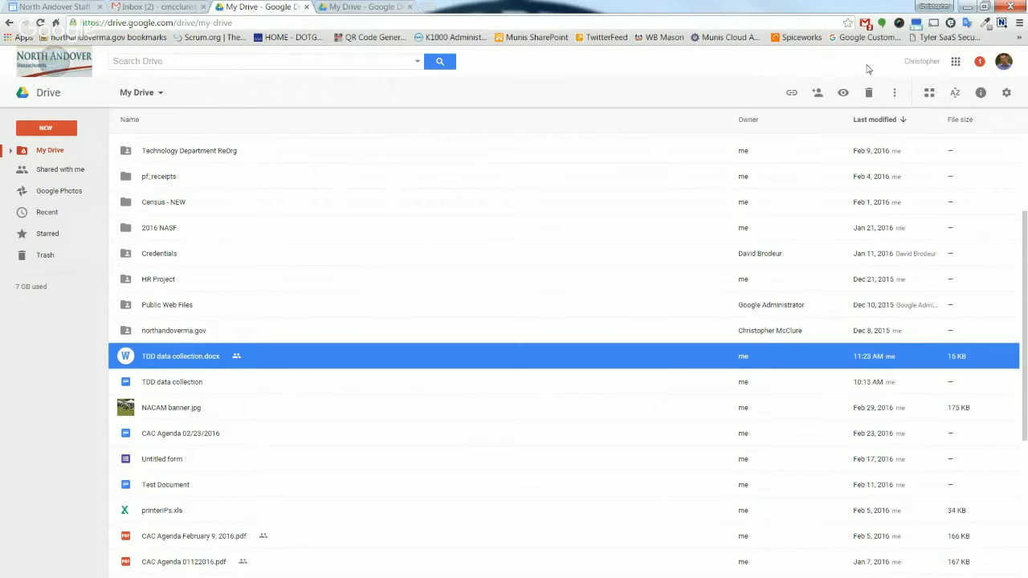
Examine the advanced sharing settings of TDD data collection.docx, including inviting people and the link sharing choices.
{"action": "left_click", "coordinate": [819, 92]}
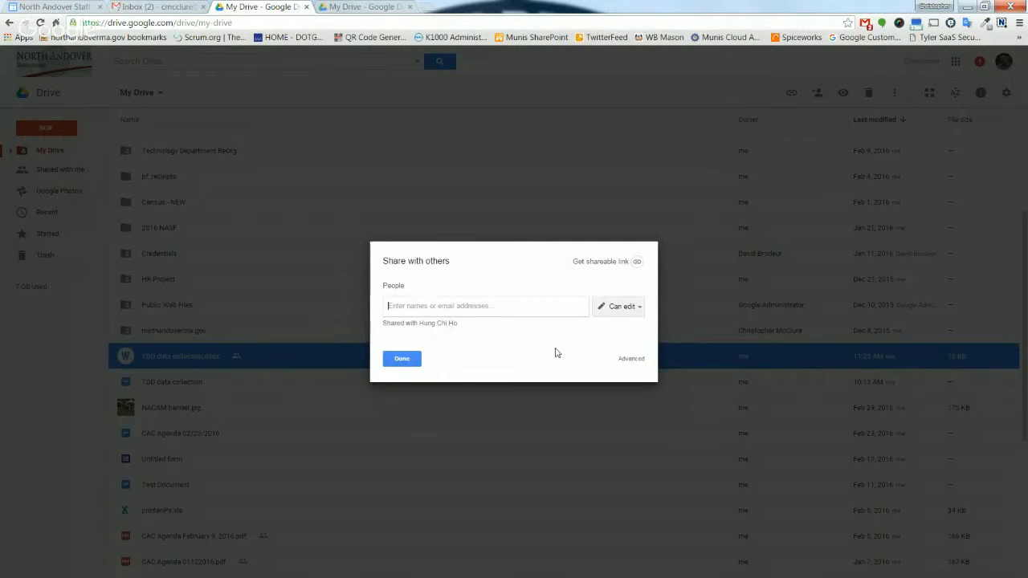
{"action": "left_click", "coordinate": [632, 359]}
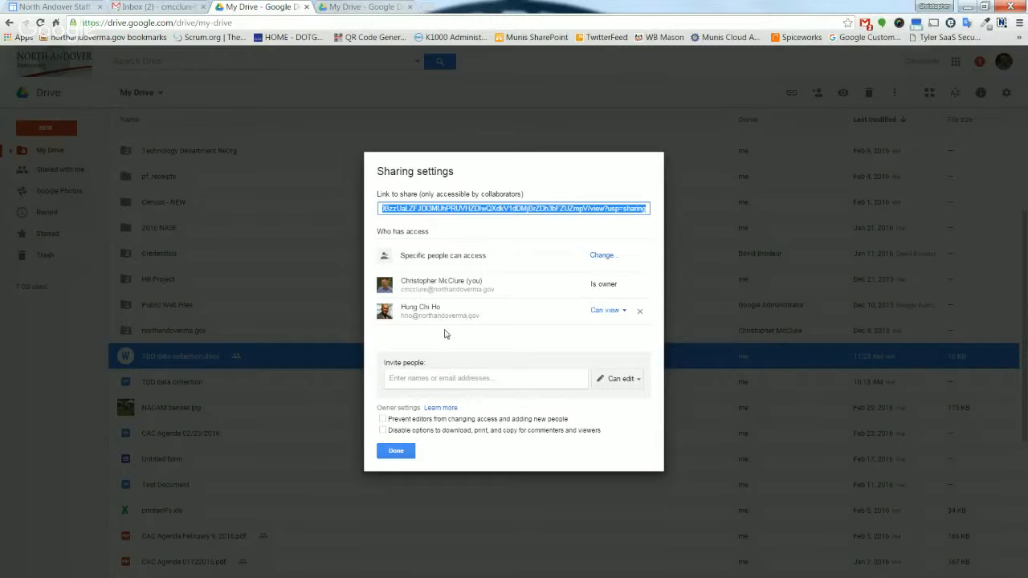
{"action": "left_click", "coordinate": [454, 376]}
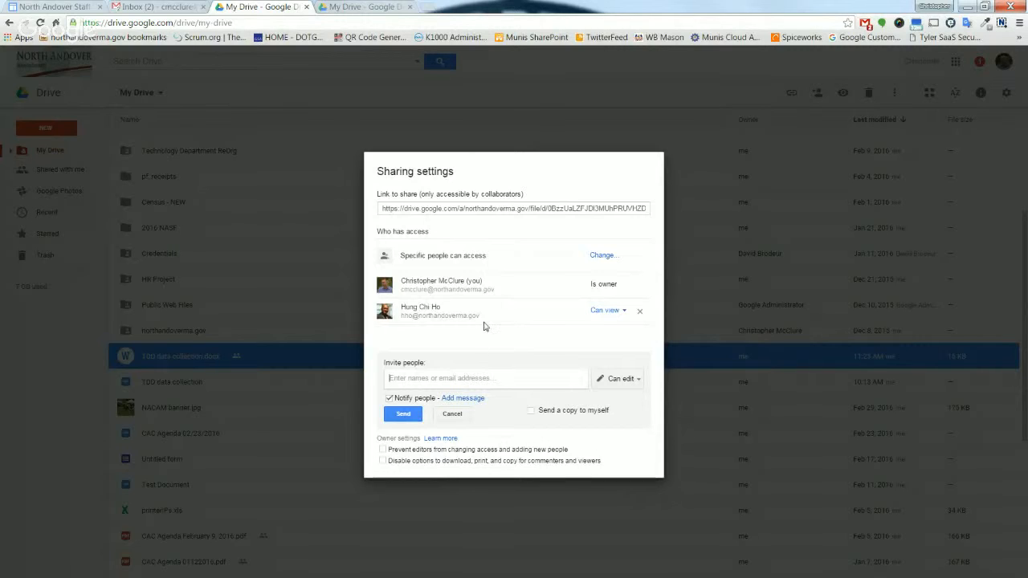
{"action": "left_click", "coordinate": [615, 258]}
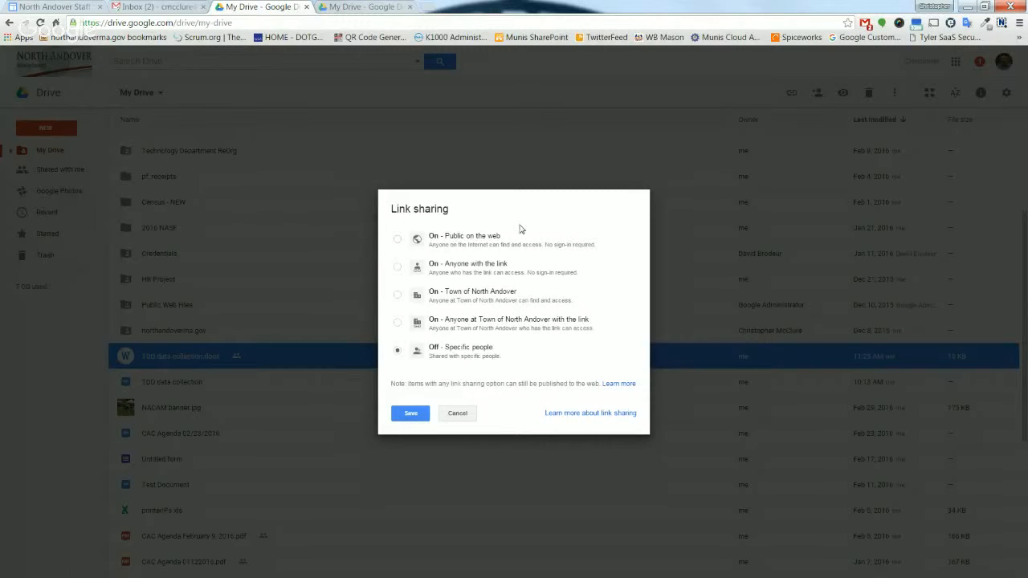
Go from the staff portal to the town website and open the Voter, Town Meeting and Election Information page through the voter registration news.
{"action": "left_click", "coordinate": [70, 9]}
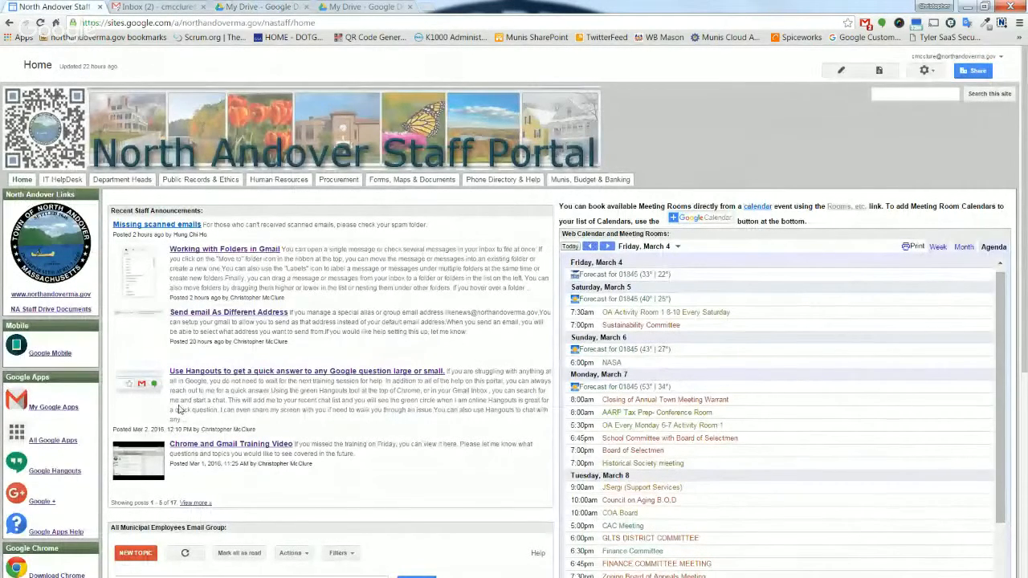
{"action": "left_click", "coordinate": [83, 241]}
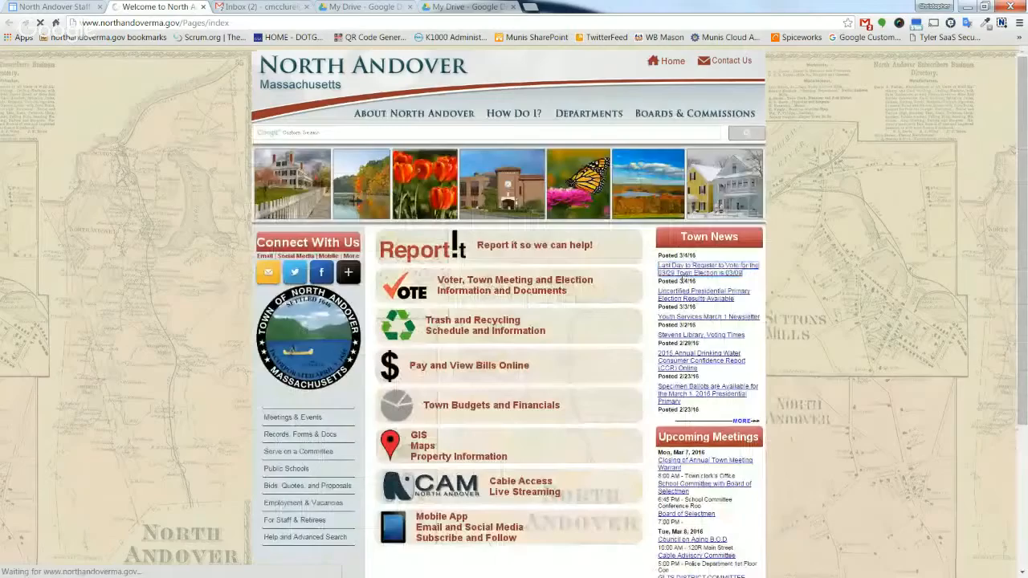
{"action": "left_click", "coordinate": [680, 295]}
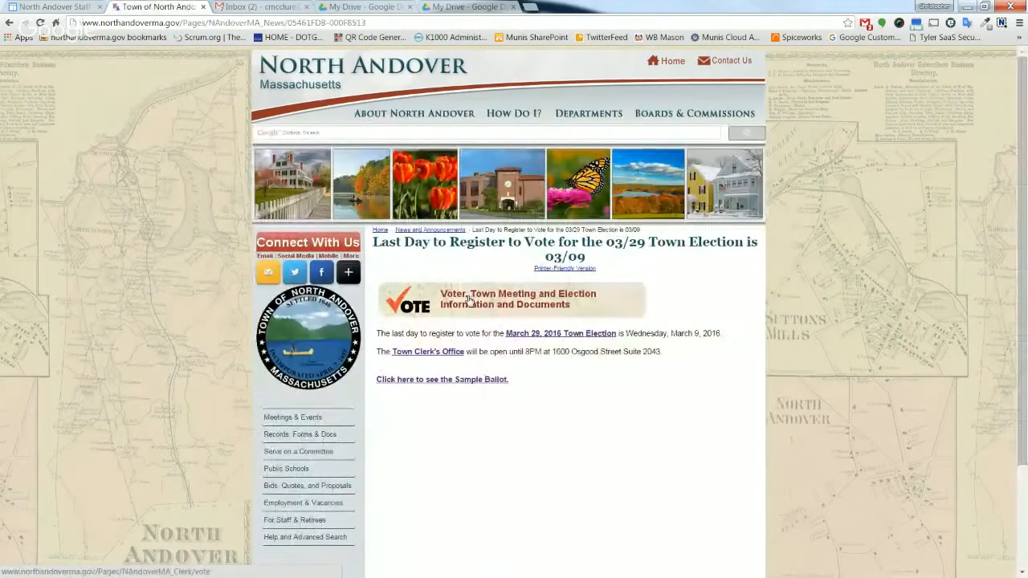
{"action": "left_click", "coordinate": [468, 301]}
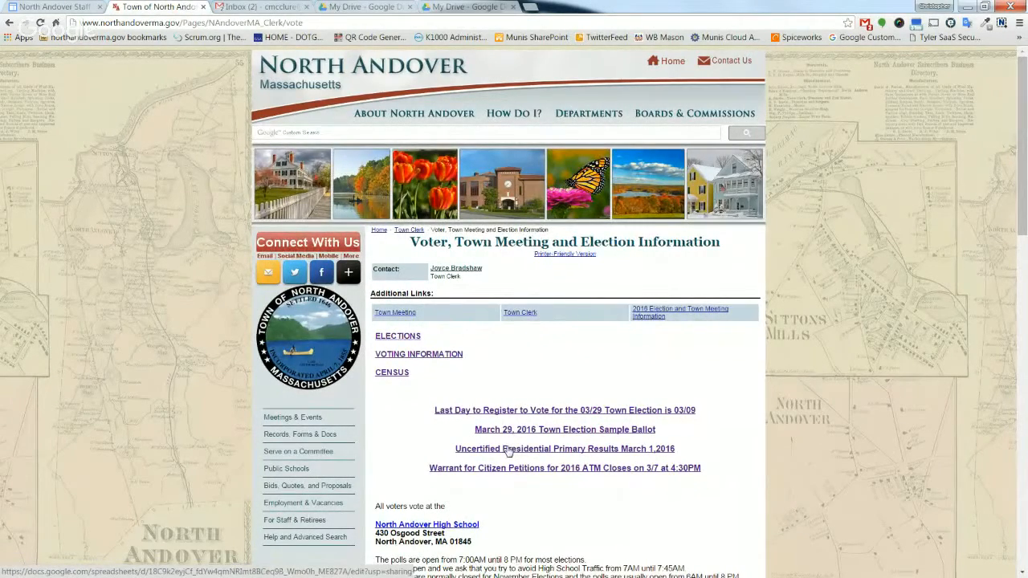
View the Uncertified Presidential Primary Results March 1,2016 spreadsheet linked on the election page and close it.
{"action": "left_click", "coordinate": [509, 449]}
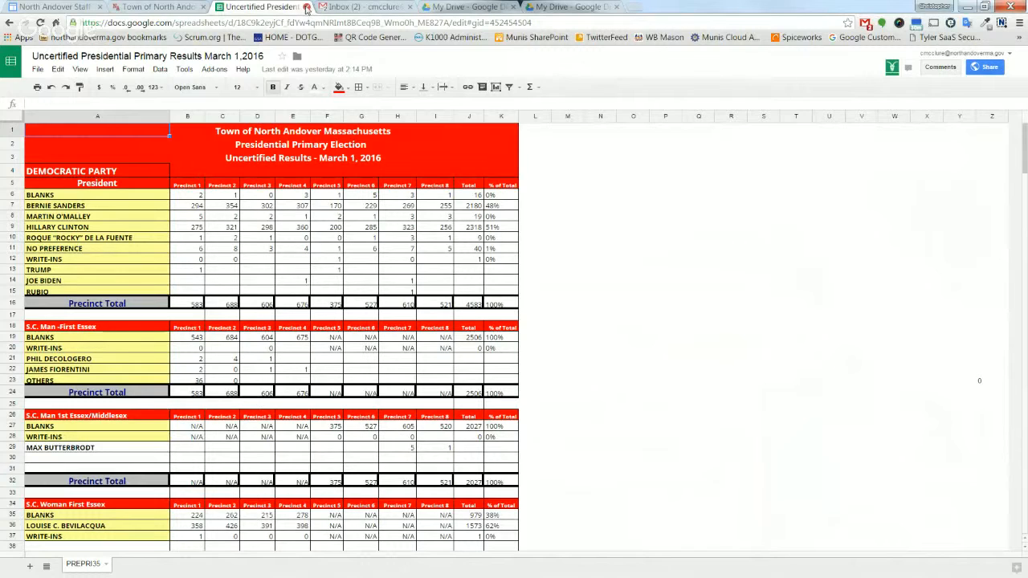
{"action": "left_click", "coordinate": [305, 7]}
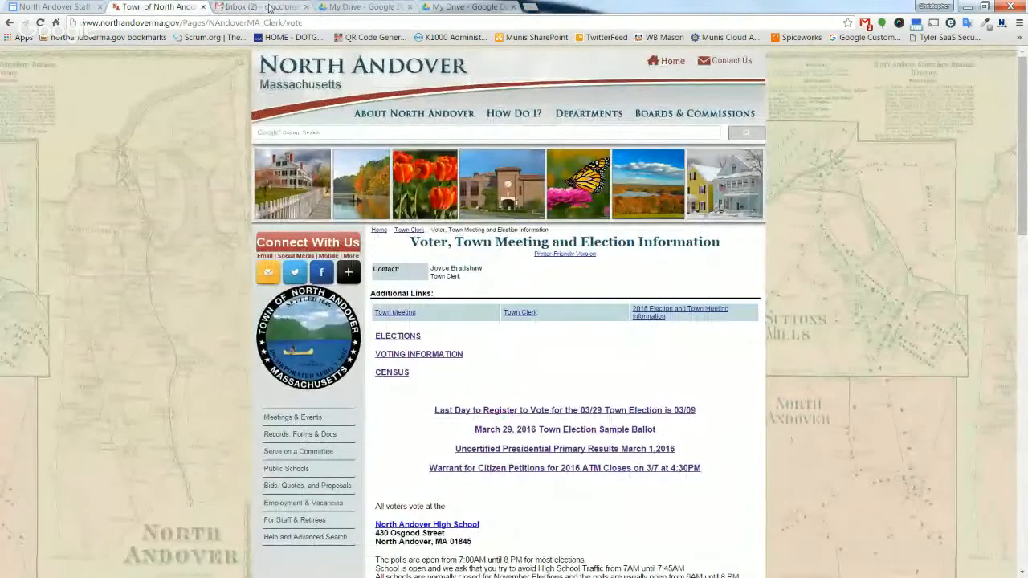
Return to My Drive and leave the link sharing and sharing settings of TDD data collection.docx without saving changes.
{"action": "left_click", "coordinate": [350, 6]}
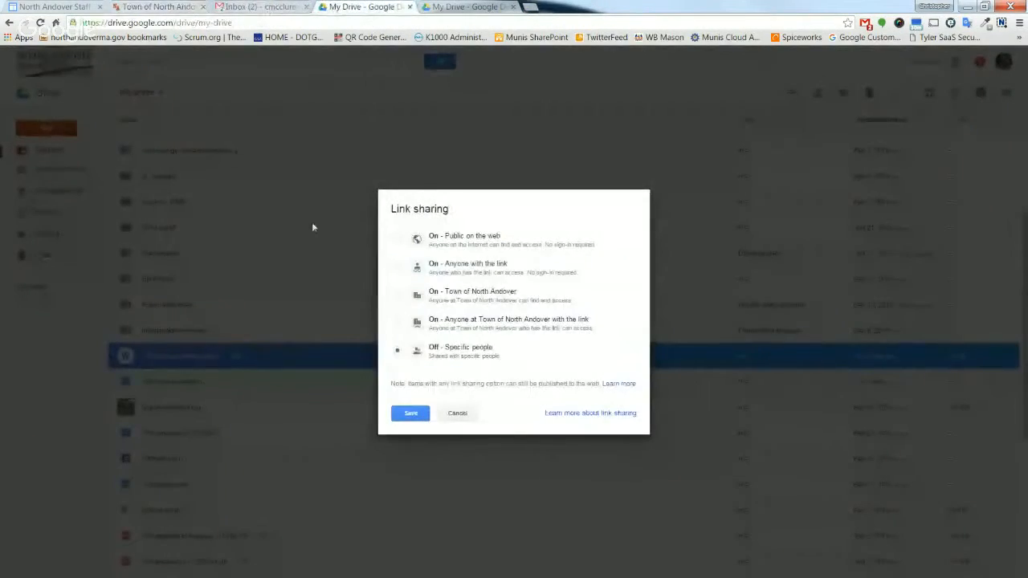
{"action": "left_click", "coordinate": [458, 414]}
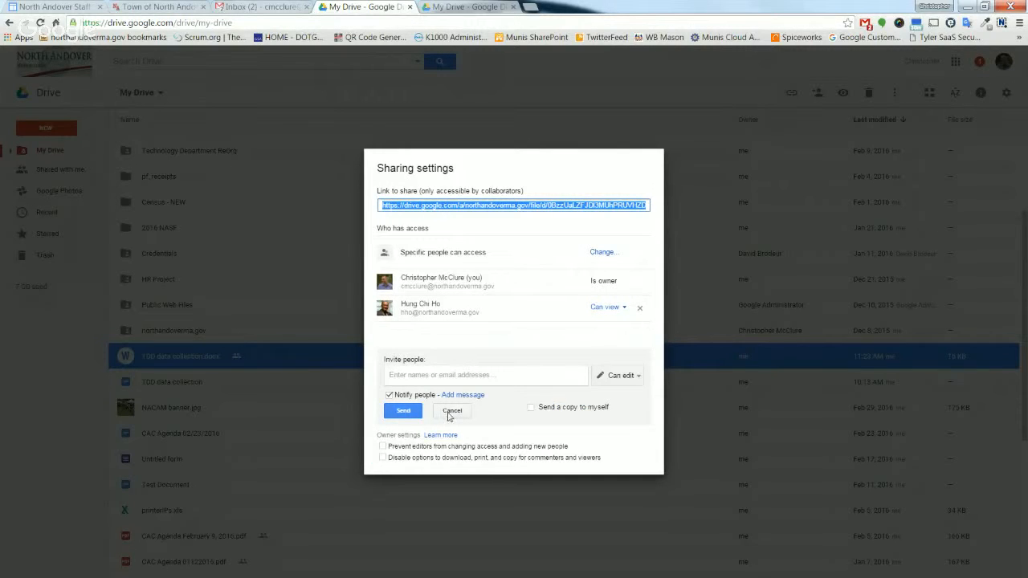
{"action": "left_click", "coordinate": [450, 413]}
{"action": "left_click", "coordinate": [406, 450]}
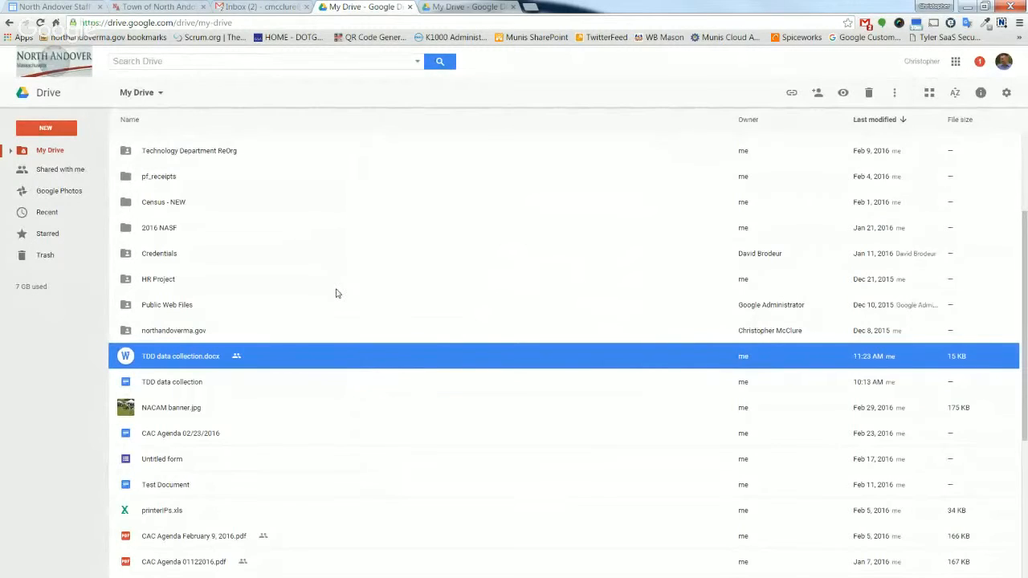
Open the Public Web Files folder, look at its contents and shared status, and return to My Drive.
{"action": "left_click", "coordinate": [167, 305]}
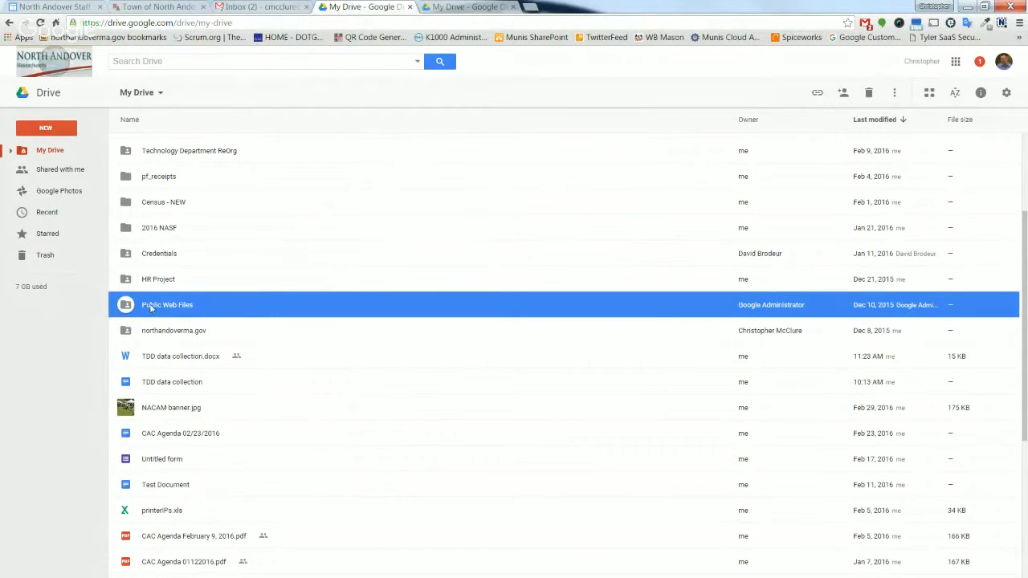
{"action": "left_click_drag", "start_coordinate": [151, 309], "coordinate": [150, 308]}
{"action": "double_click", "coordinate": [139, 306]}
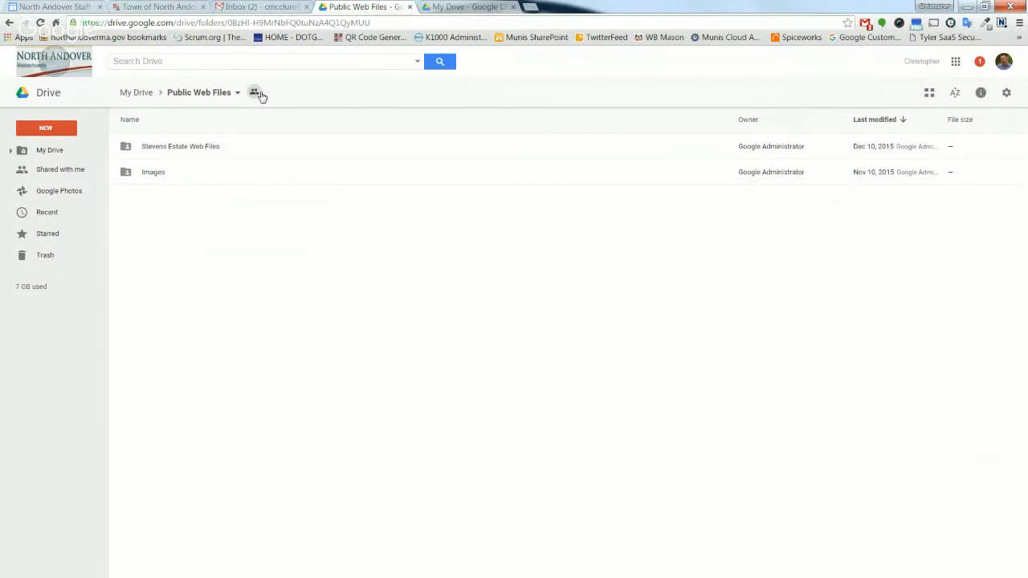
{"action": "mouse_move", "coordinate": [260, 96]}
{"action": "left_click", "coordinate": [136, 92]}
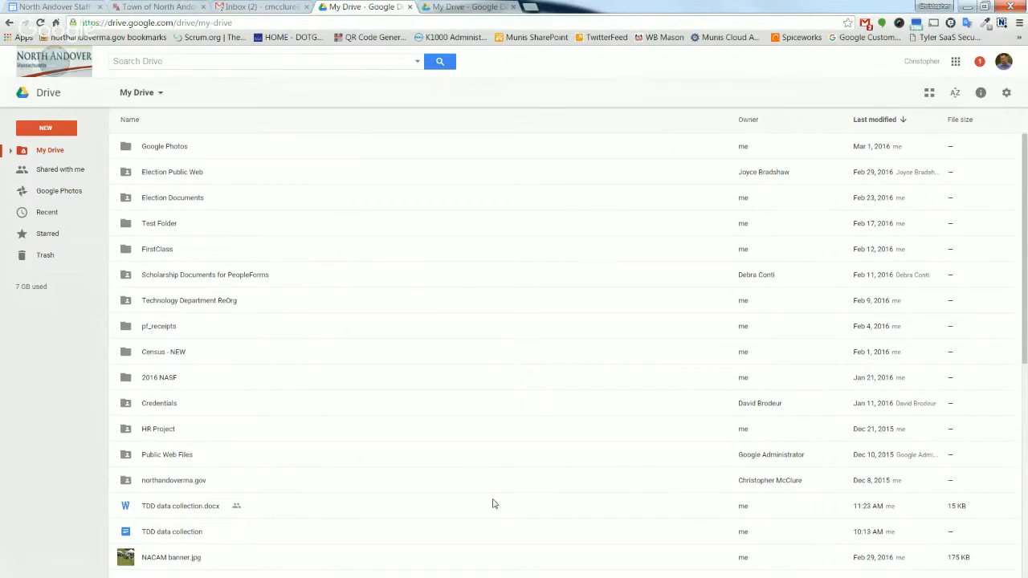
Open the Google Docs version of TDD data collection from My Drive.
{"action": "left_click", "coordinate": [172, 511]}
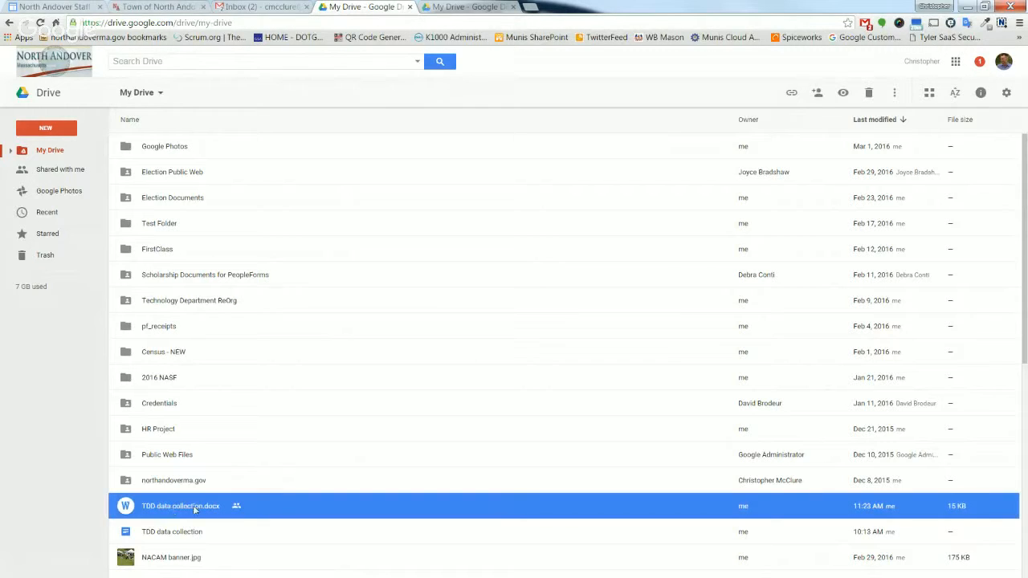
{"action": "left_click", "coordinate": [157, 535]}
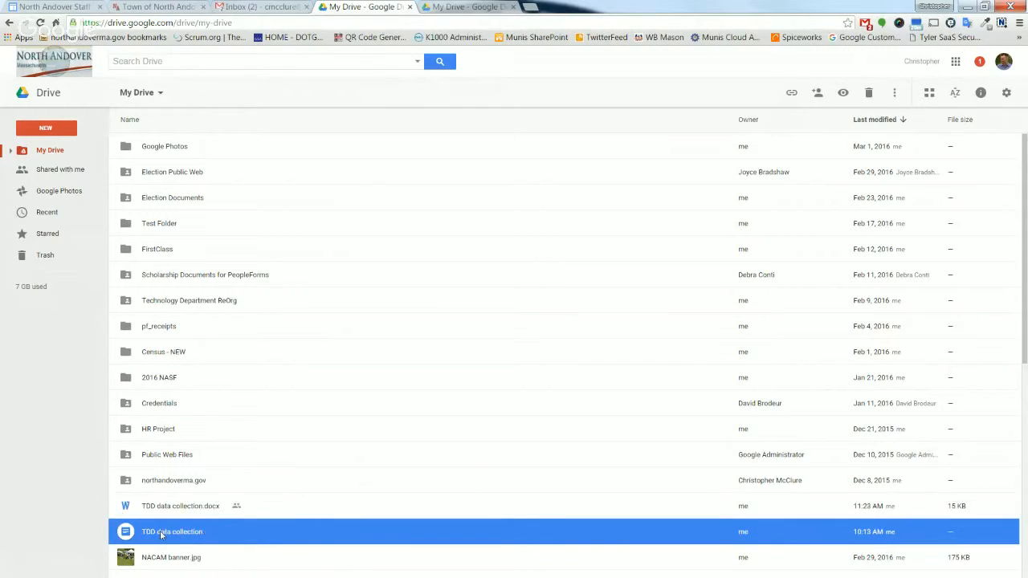
{"action": "double_click", "coordinate": [160, 536]}
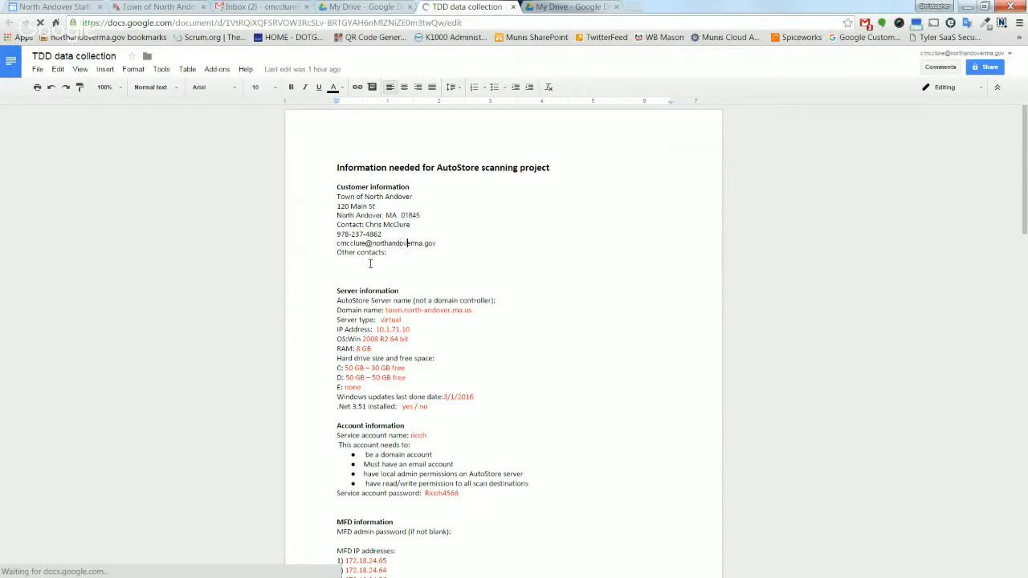
{"action": "left_click", "coordinate": [369, 253]}
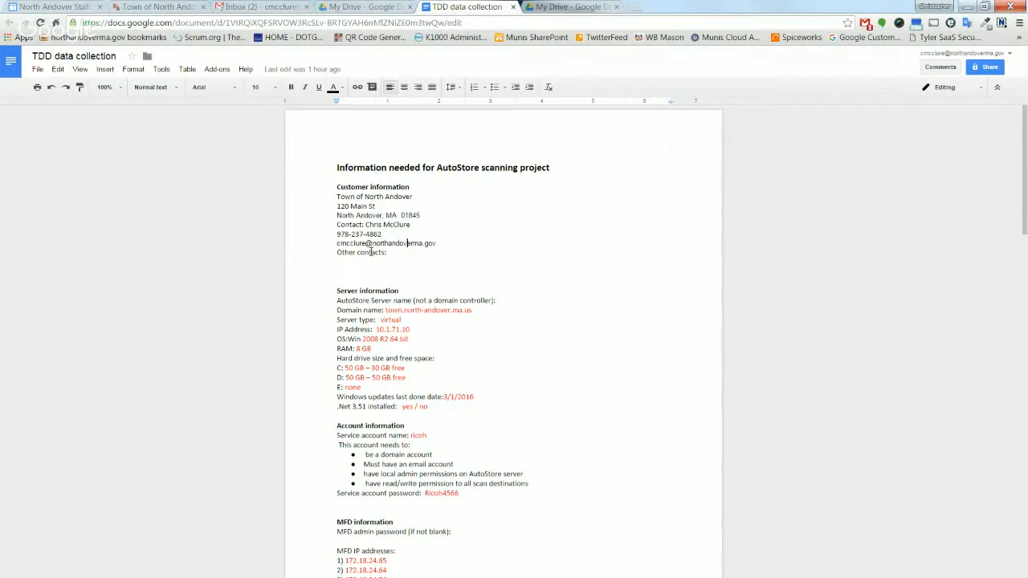
{"action": "left_click", "coordinate": [374, 291]}
{"action": "left_click", "coordinate": [416, 301]}
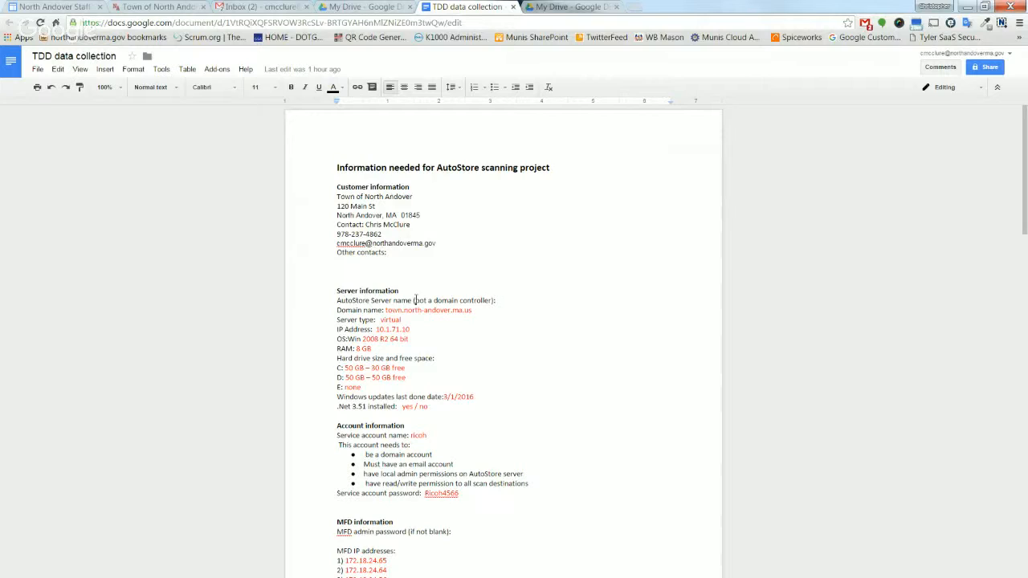
{"action": "left_click", "coordinate": [398, 216]}
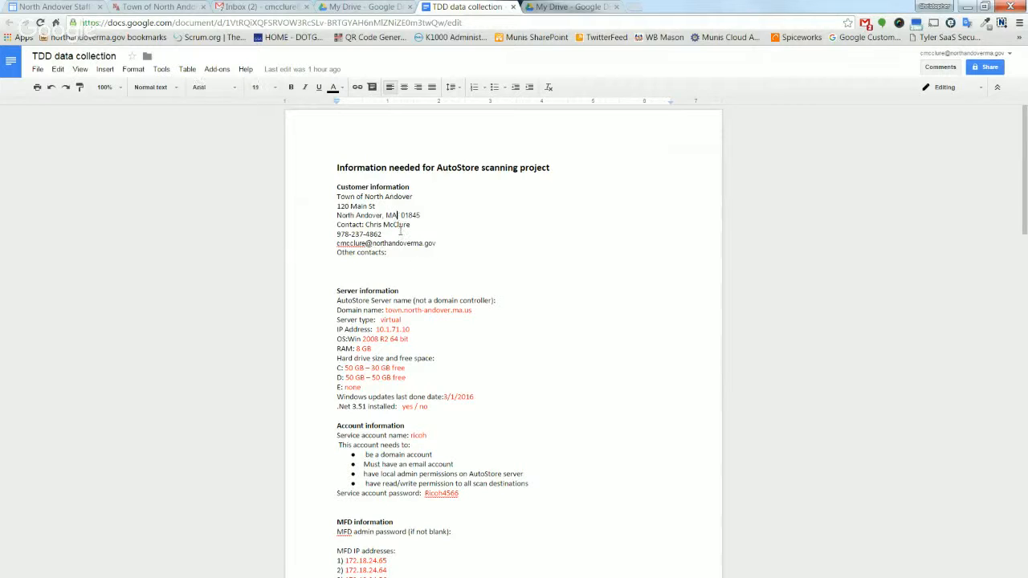
{"action": "left_click", "coordinate": [400, 226]}
{"action": "left_click", "coordinate": [410, 242]}
View the formats in which the TDD data collection document can be downloaded, without downloading it.
{"action": "left_click", "coordinate": [37, 69]}
{"action": "mouse_move", "coordinate": [128, 259]}
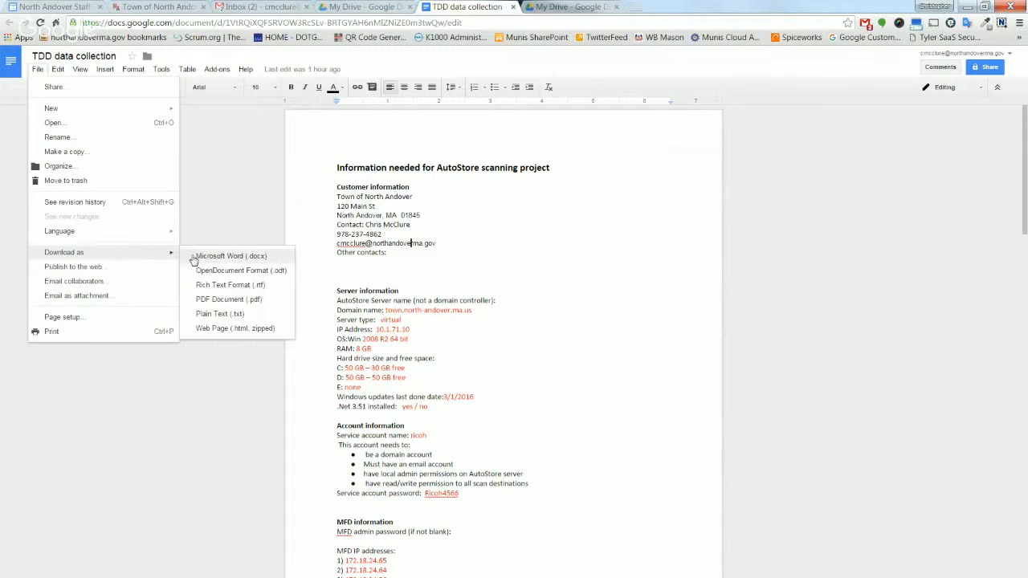
{"action": "left_click", "coordinate": [506, 276]}
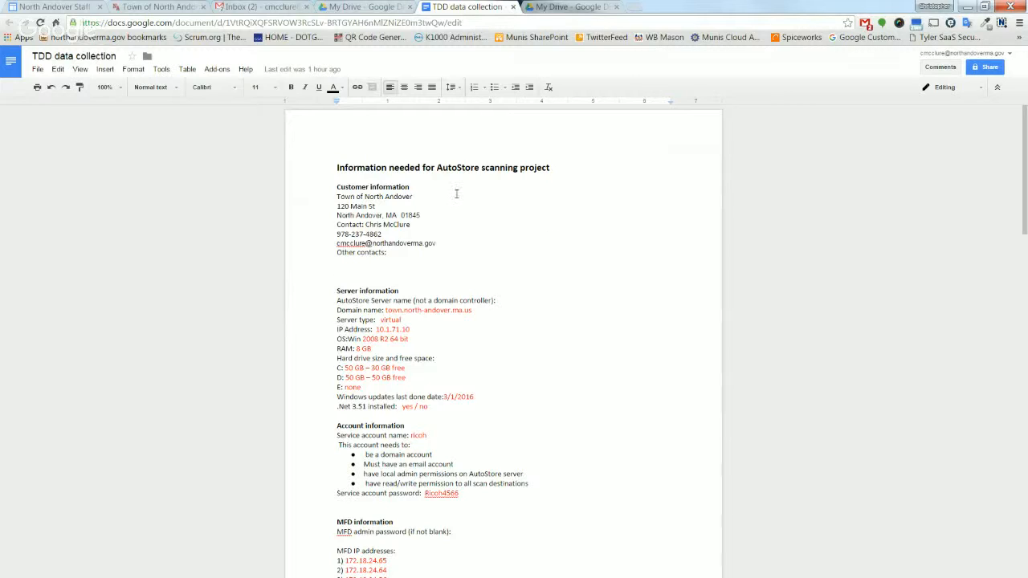
{"action": "left_click", "coordinate": [432, 168]}
{"action": "double_click", "coordinate": [414, 251]}
{"action": "double_click", "coordinate": [668, 284]}
View the revision history of the TDD data collection document with more detailed revisions and return to editing.
{"action": "left_click", "coordinate": [37, 70]}
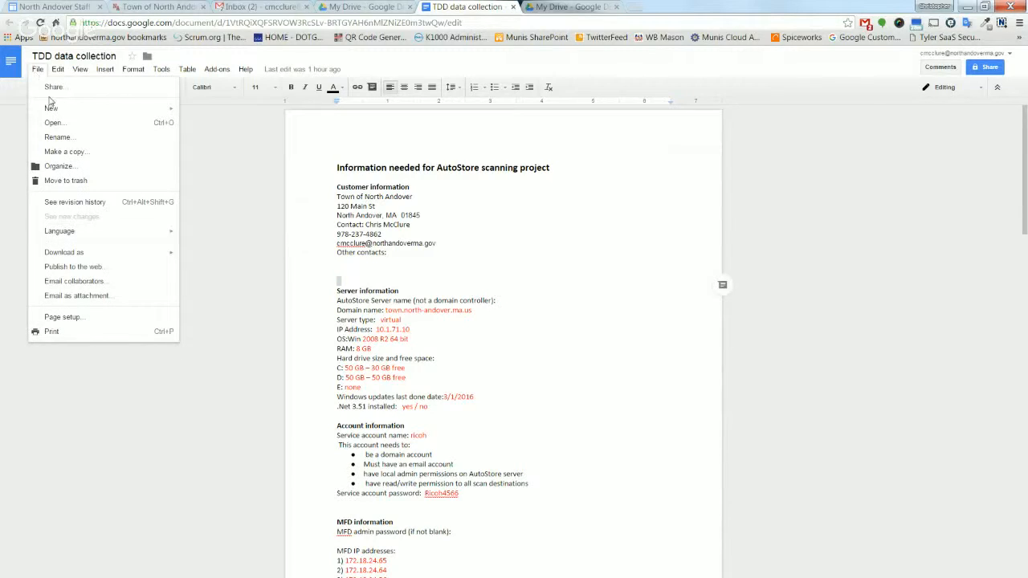
{"action": "left_click", "coordinate": [144, 201]}
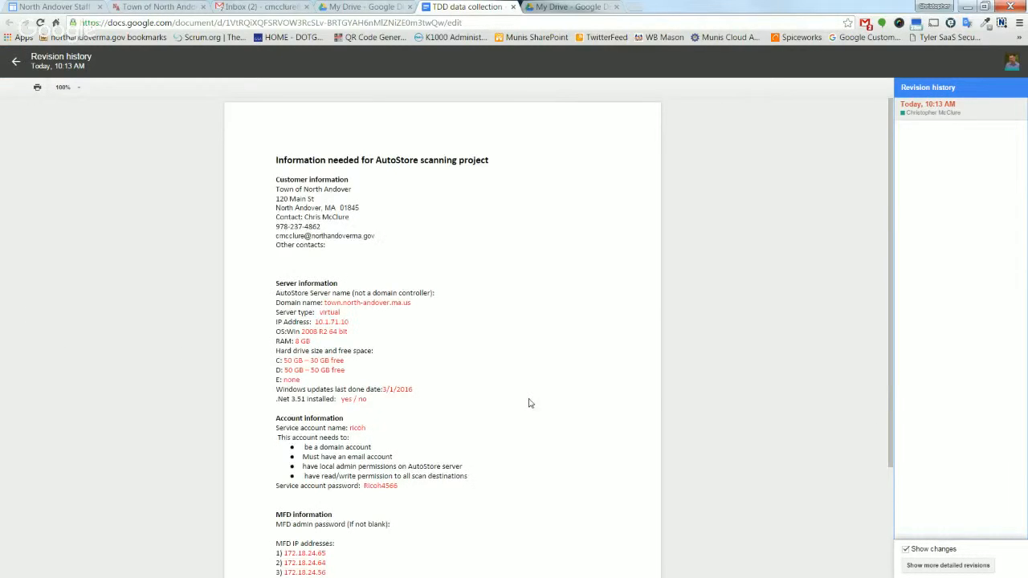
{"action": "left_click", "coordinate": [958, 565]}
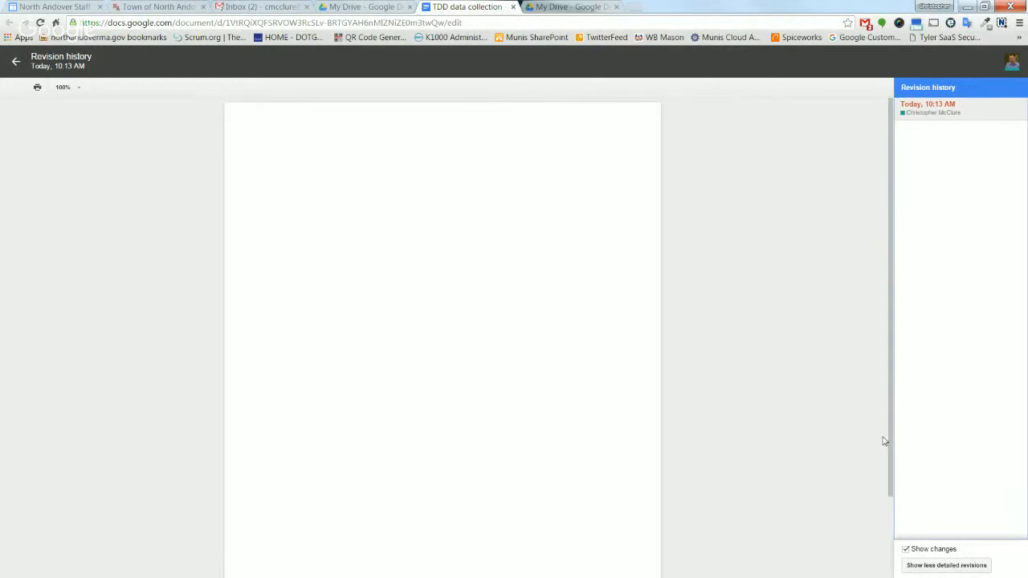
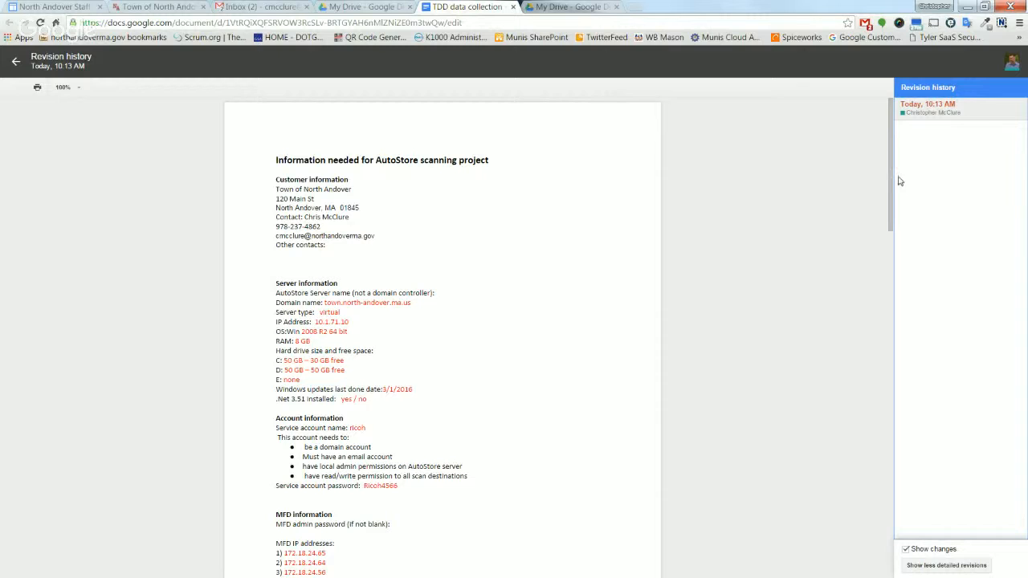
{"action": "left_click", "coordinate": [17, 64]}
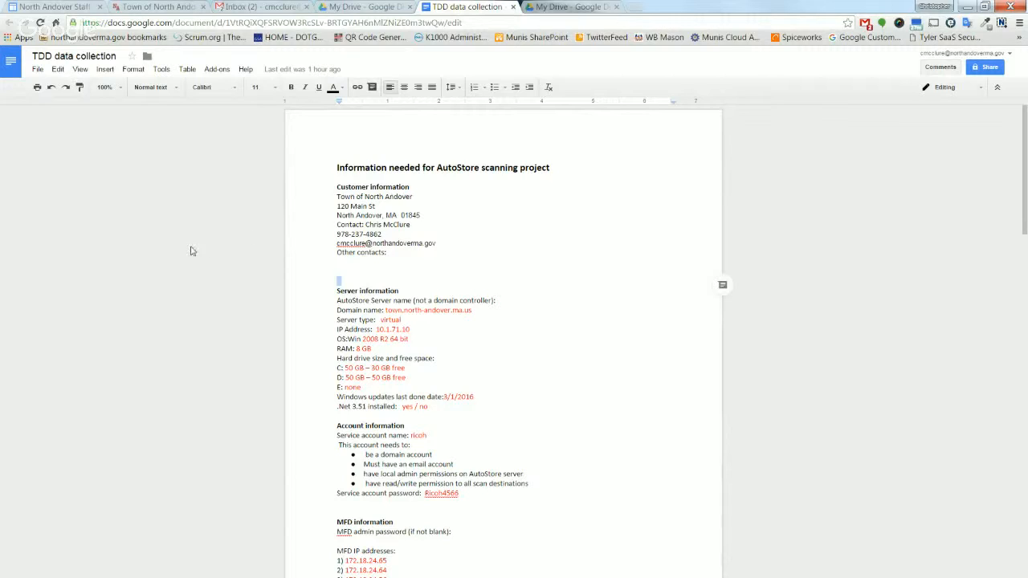
Close the duplicate My Drive page and the TDD data collection document, leaving one My Drive page open.
{"action": "left_click", "coordinate": [513, 8]}
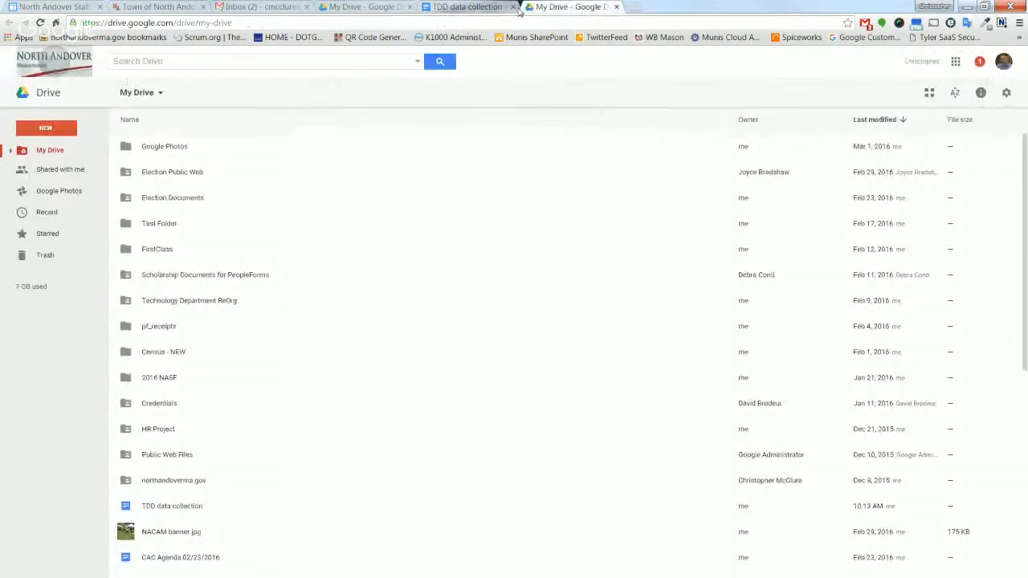
{"action": "left_click", "coordinate": [617, 8]}
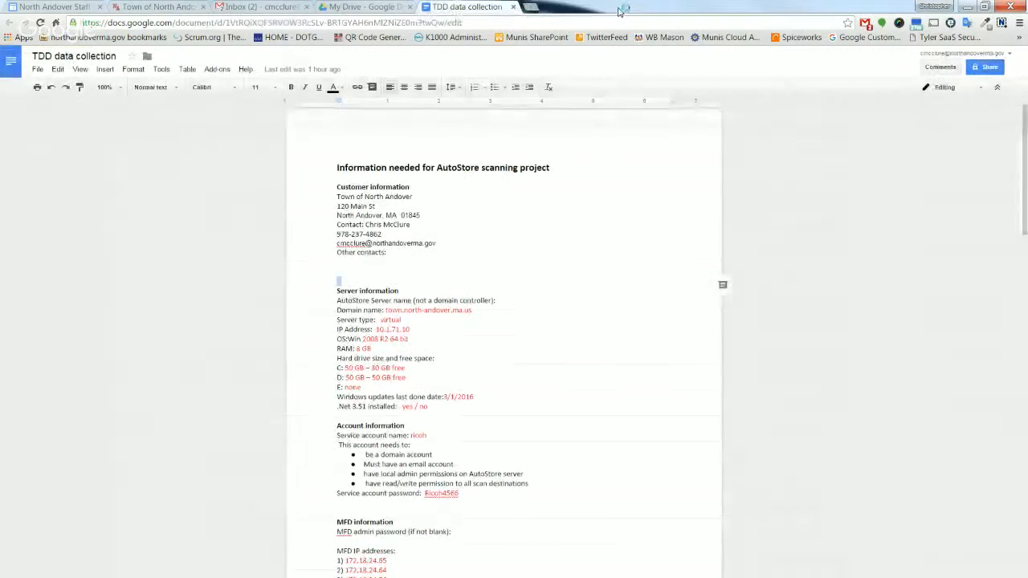
{"action": "left_click", "coordinate": [514, 7]}
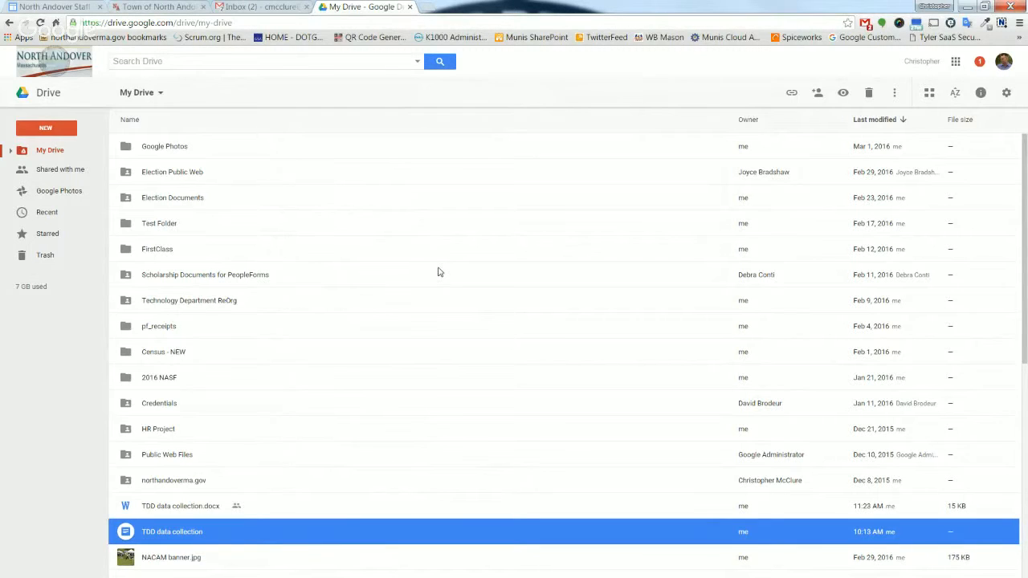
Go to the Gmail inbox, open Google Docs from the apps list, and look through the recent documents.
{"action": "left_click", "coordinate": [272, 8]}
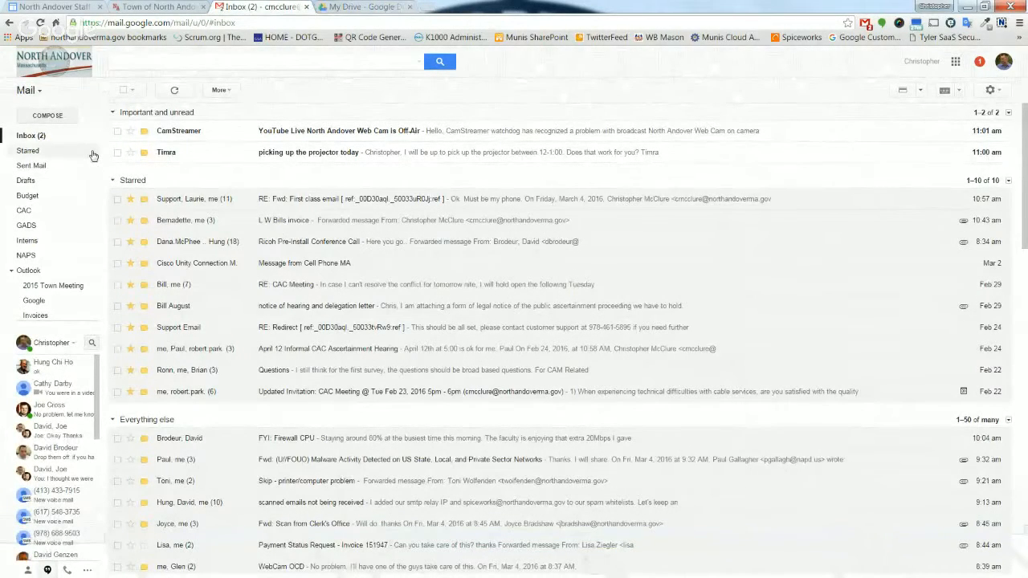
{"action": "mouse_move", "coordinate": [94, 155]}
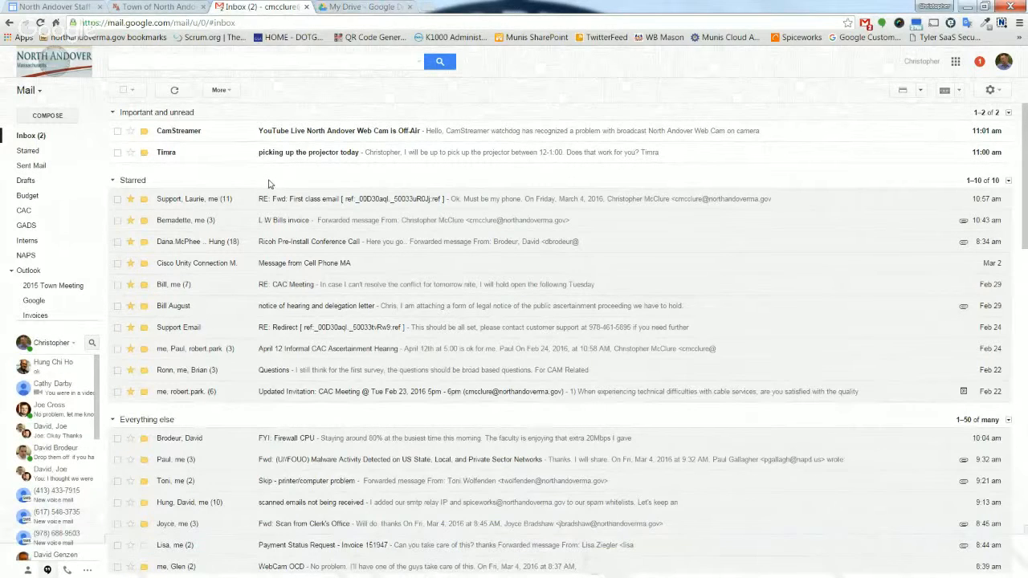
{"action": "left_click", "coordinate": [955, 63]}
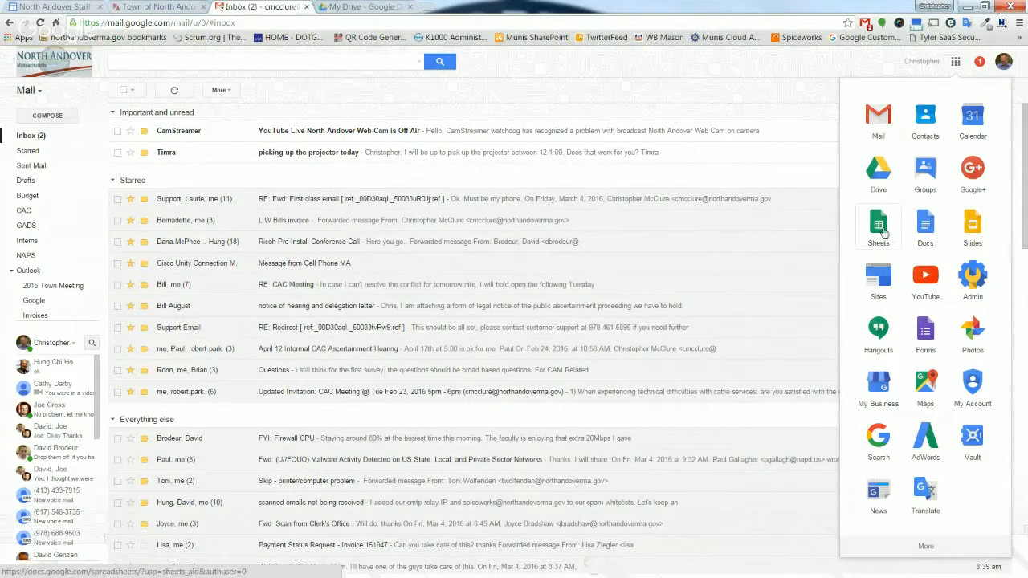
{"action": "left_click", "coordinate": [937, 229]}
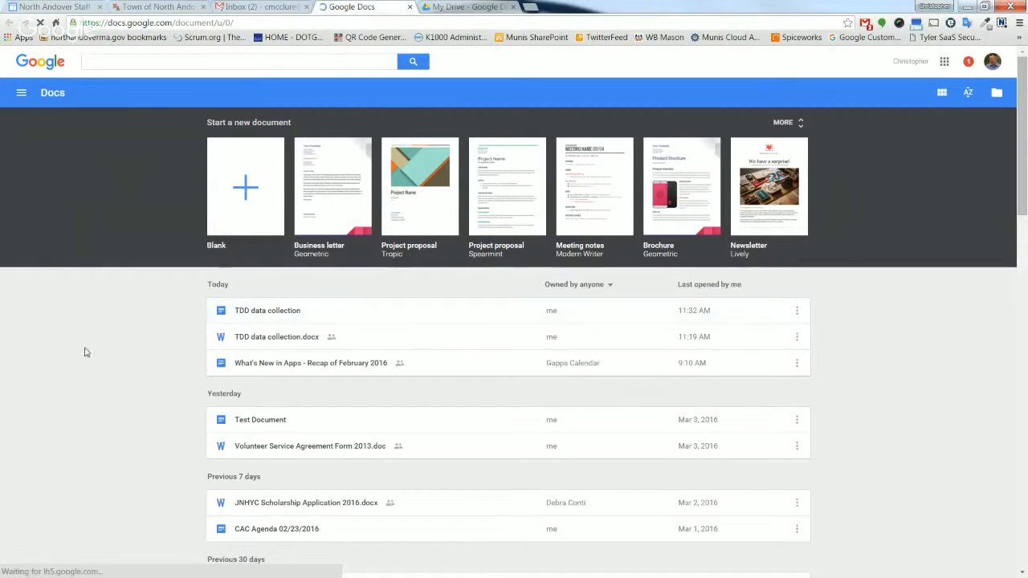
{"action": "scroll", "coordinate": [94, 342], "scroll_direction": "down", "scroll_amount": 1}
{"action": "scroll", "coordinate": [94, 342], "scroll_direction": "down", "scroll_amount": 5}
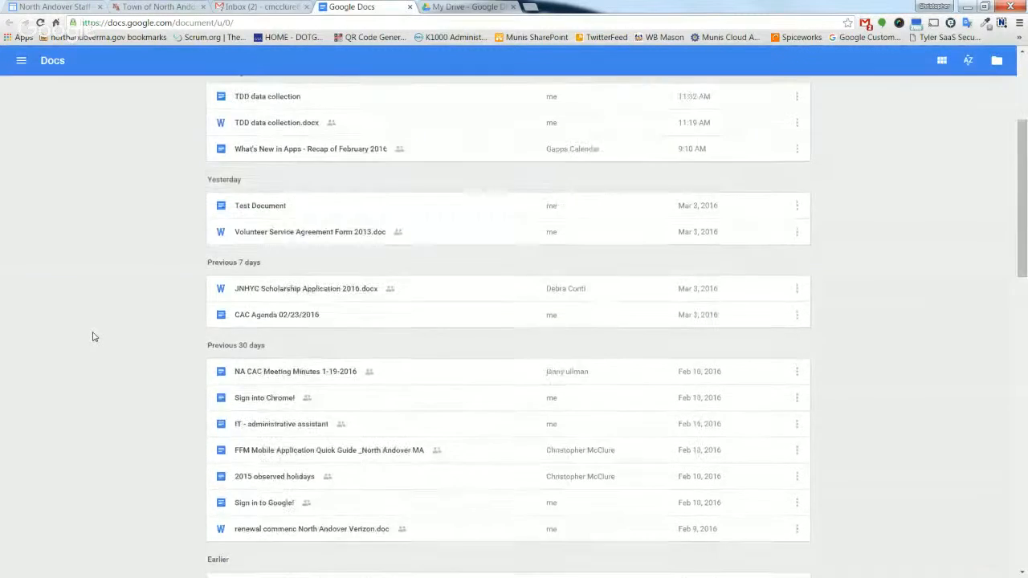
{"action": "scroll", "coordinate": [94, 337], "scroll_direction": "up", "scroll_amount": 5}
{"action": "scroll", "coordinate": [94, 335], "scroll_direction": "up", "scroll_amount": 2}
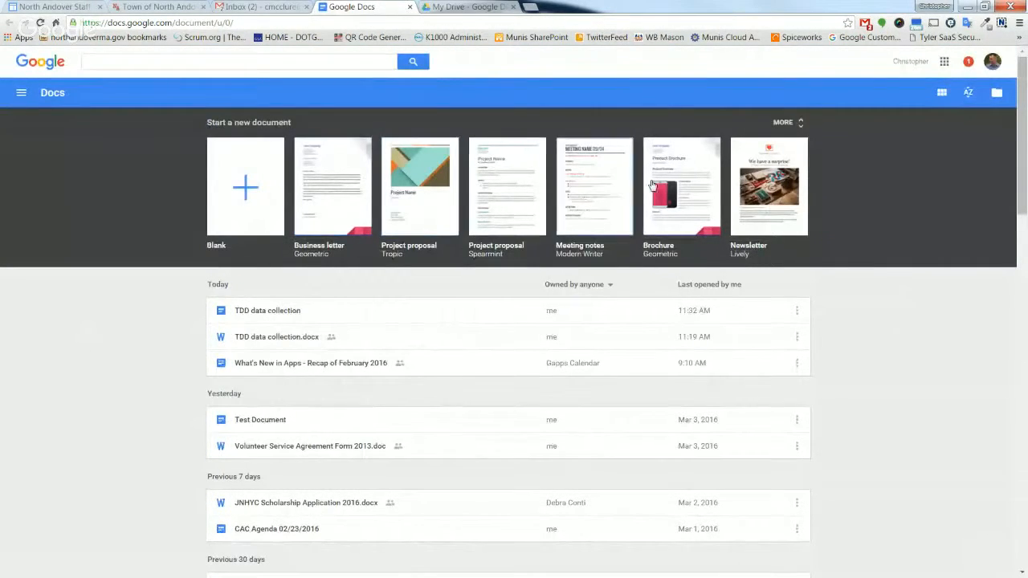
Look through the full gallery of new document templates, including resumes, letters and work, and close Google Docs.
{"action": "left_click", "coordinate": [777, 127]}
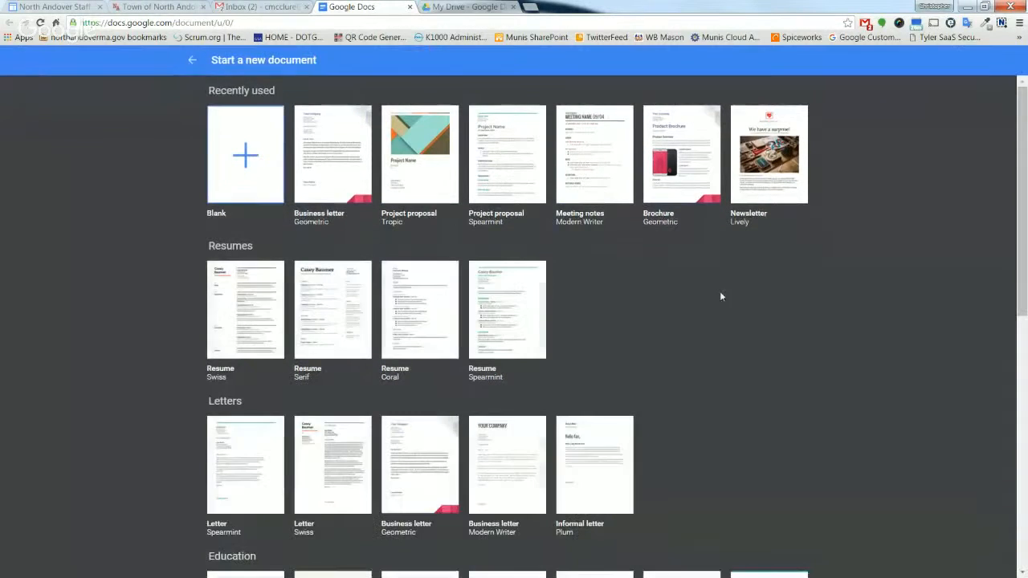
{"action": "scroll", "coordinate": [710, 305], "scroll_direction": "down", "scroll_amount": 3}
{"action": "scroll", "coordinate": [712, 311], "scroll_direction": "down", "scroll_amount": 3}
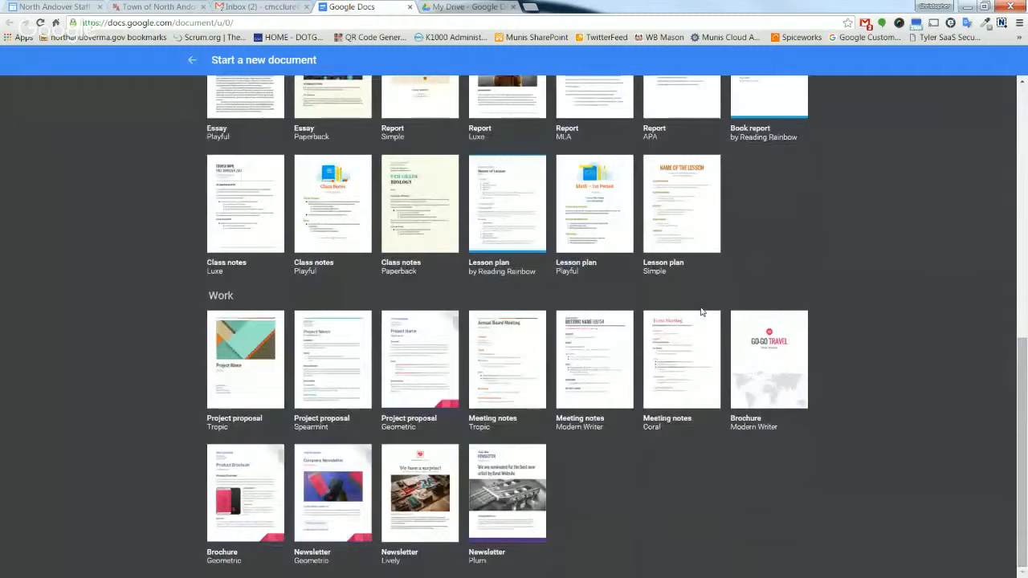
{"action": "scroll", "coordinate": [701, 312], "scroll_direction": "up", "scroll_amount": 6}
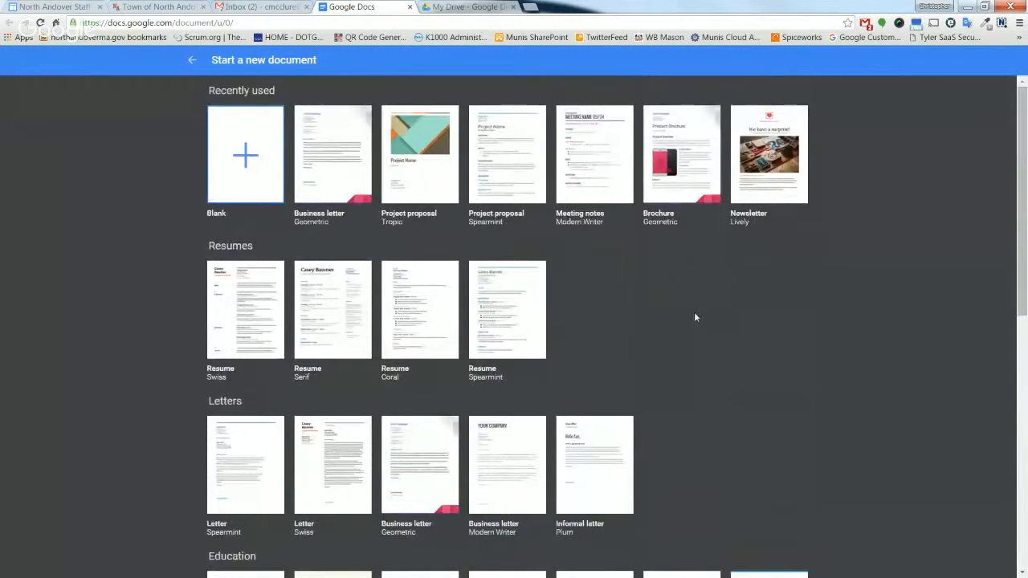
{"action": "left_click", "coordinate": [409, 8]}
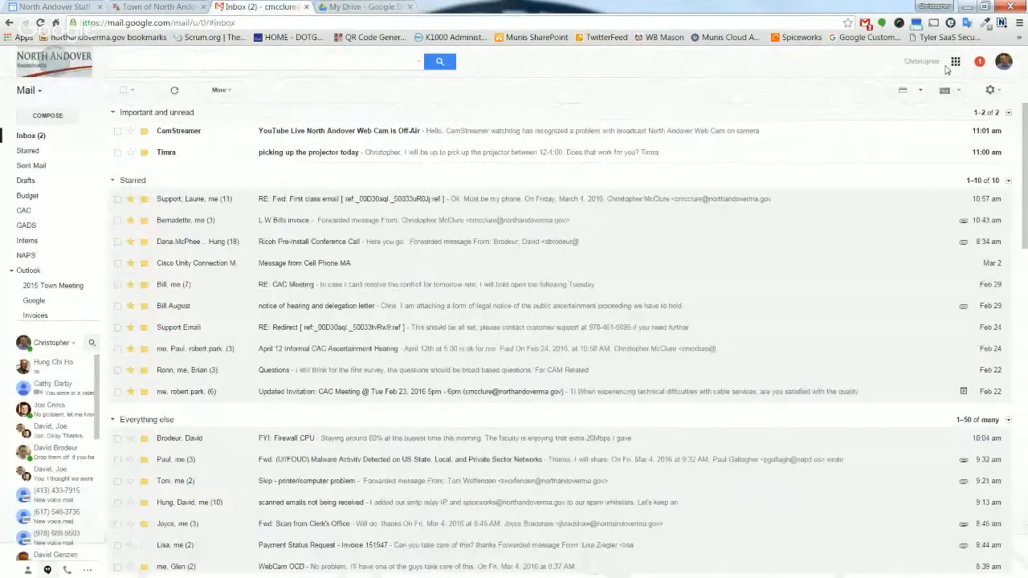
Open Google Sheets from the Google apps list, look through the full gallery of new spreadsheet templates, and close Google Sheets.
{"action": "left_click", "coordinate": [955, 65]}
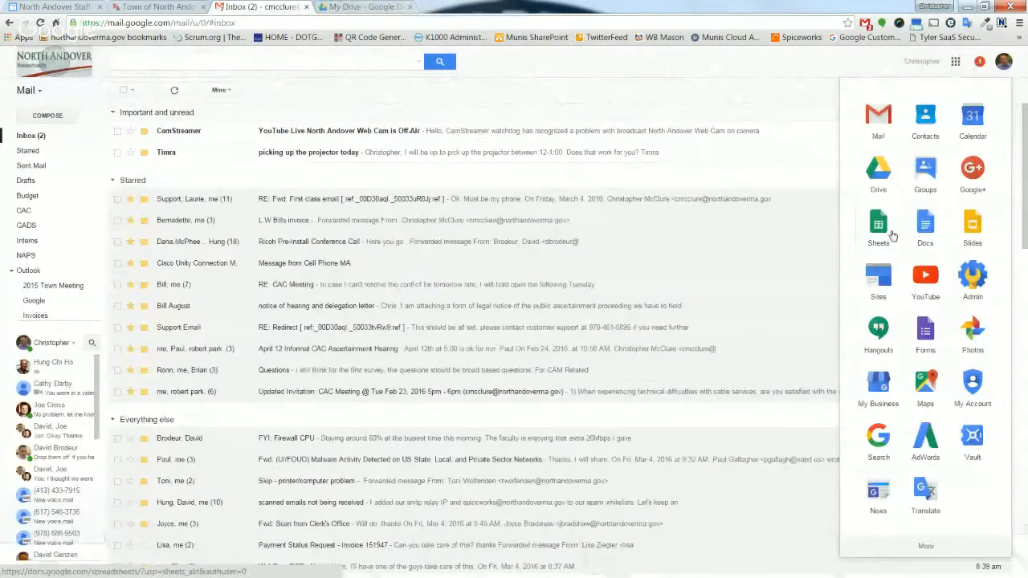
{"action": "left_click", "coordinate": [889, 234]}
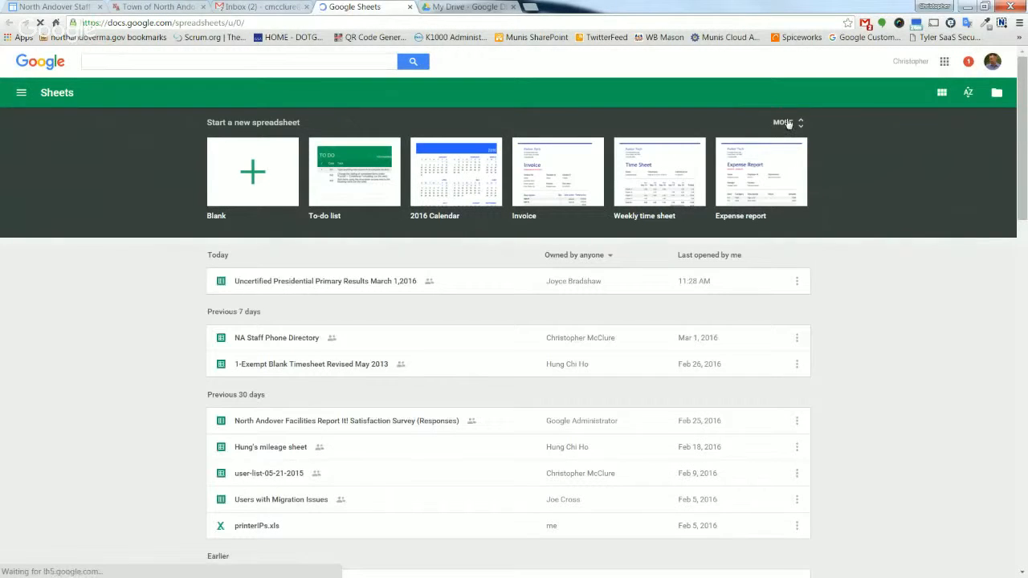
{"action": "left_click", "coordinate": [785, 122]}
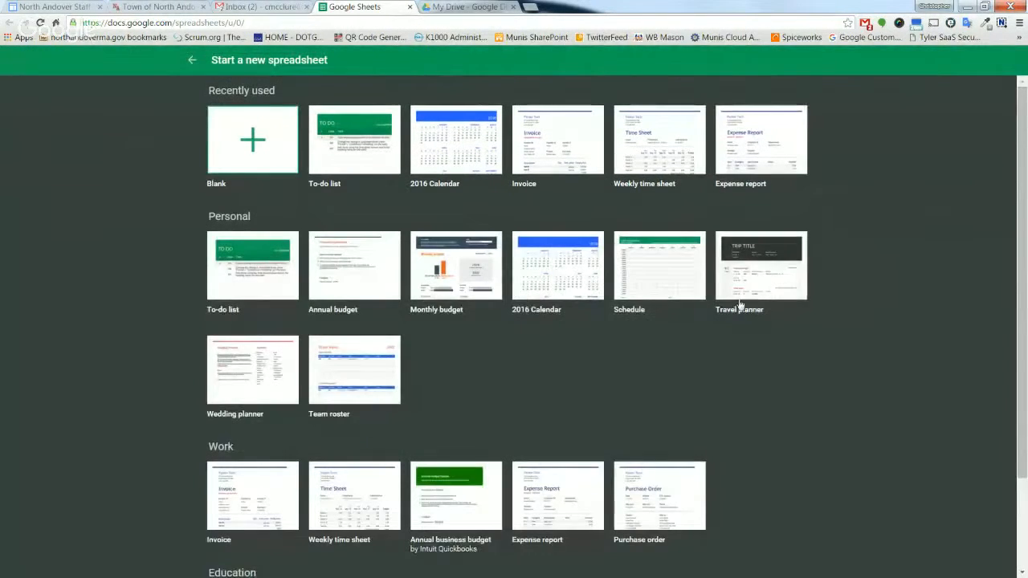
{"action": "scroll", "coordinate": [739, 302], "scroll_direction": "down", "scroll_amount": 1}
{"action": "scroll", "coordinate": [737, 301], "scroll_direction": "up", "scroll_amount": 1}
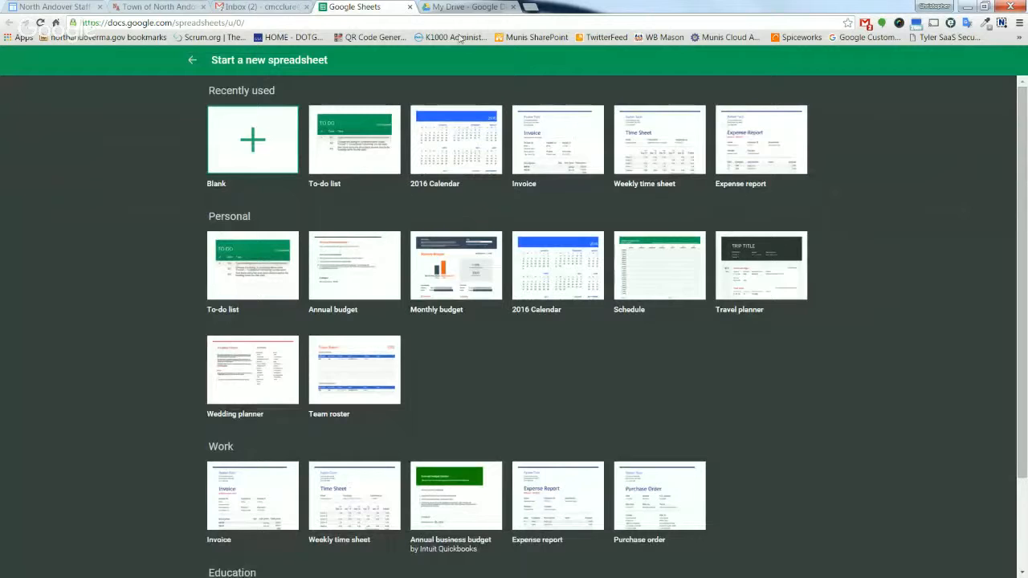
{"action": "left_click", "coordinate": [409, 7]}
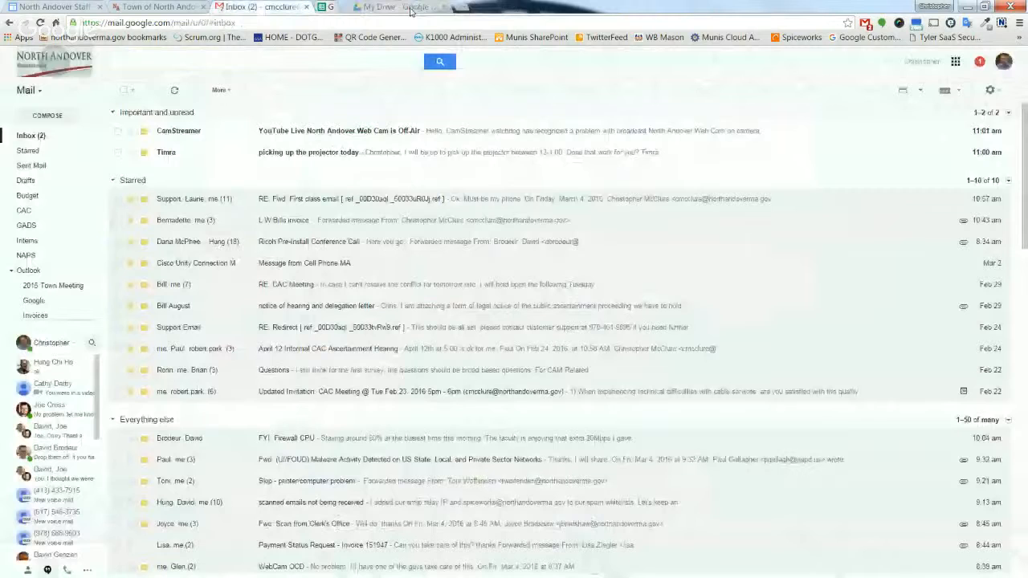
Open Google Forms from the Chrome apps page in a new browser tab and look through the recent forms.
{"action": "left_click", "coordinate": [419, 15]}
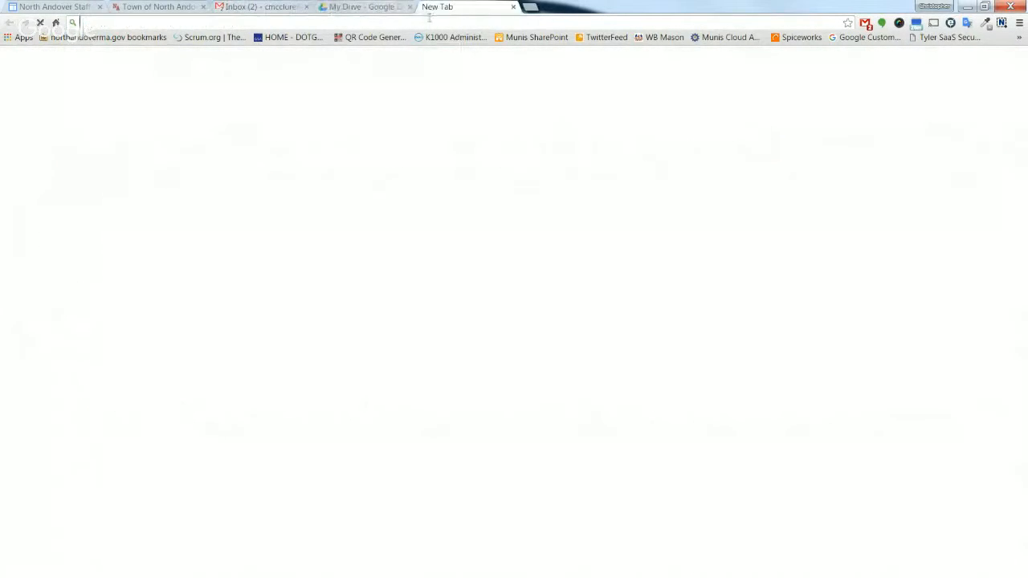
{"action": "left_click", "coordinate": [24, 38]}
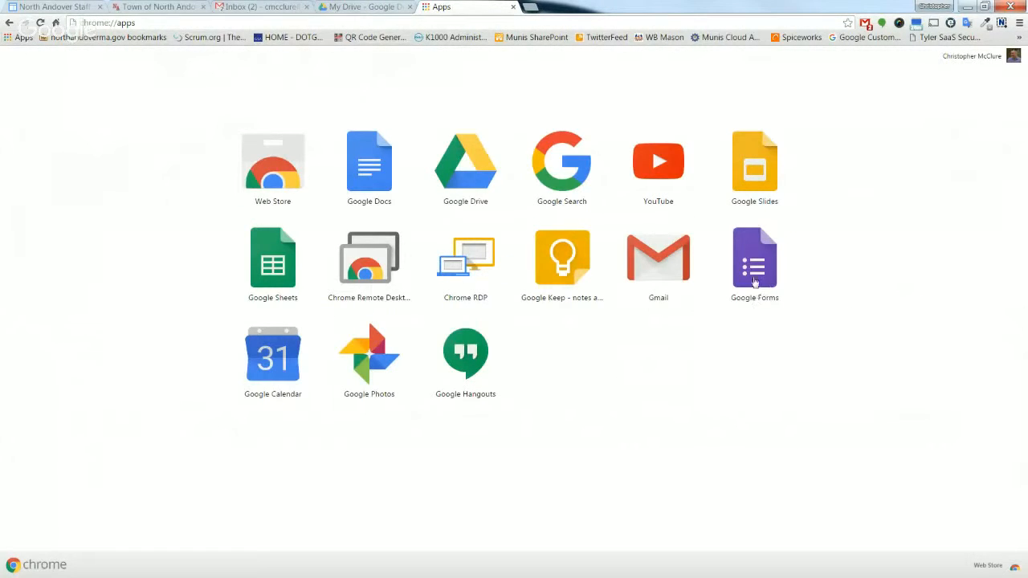
{"action": "left_click", "coordinate": [754, 281]}
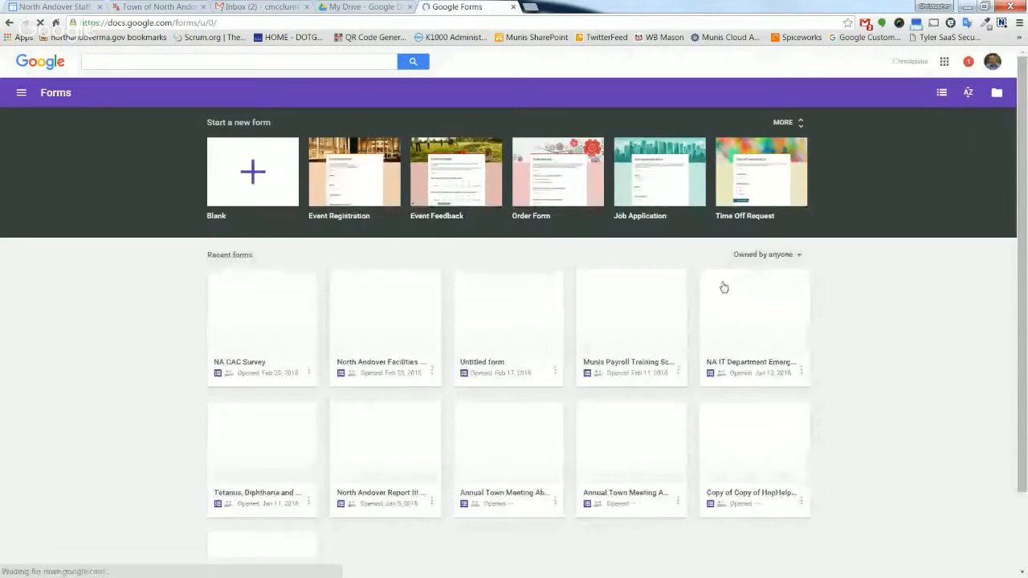
{"action": "scroll", "coordinate": [167, 334], "scroll_direction": "down", "scroll_amount": 2}
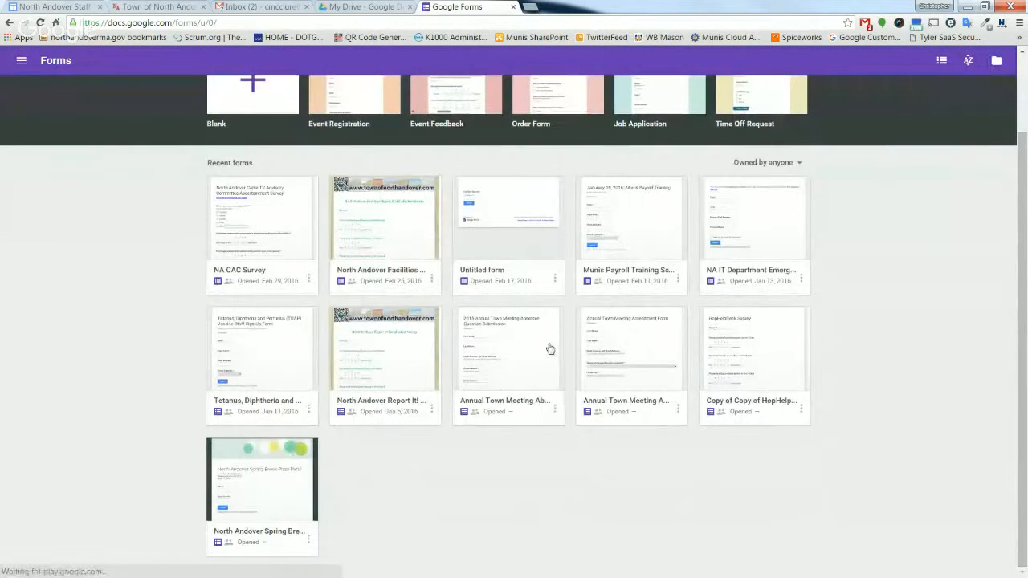
{"action": "scroll", "coordinate": [187, 341], "scroll_direction": "up", "scroll_amount": 2}
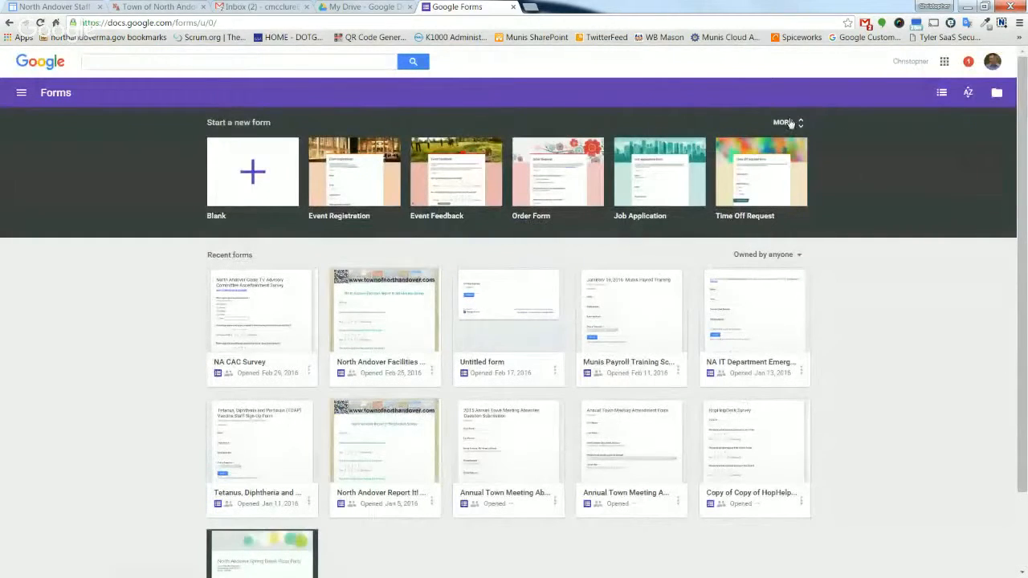
Look through the full gallery of new form templates, close Google Forms, and return to the Gmail inbox.
{"action": "left_click", "coordinate": [793, 122]}
{"action": "scroll", "coordinate": [425, 292], "scroll_direction": "down", "scroll_amount": 1}
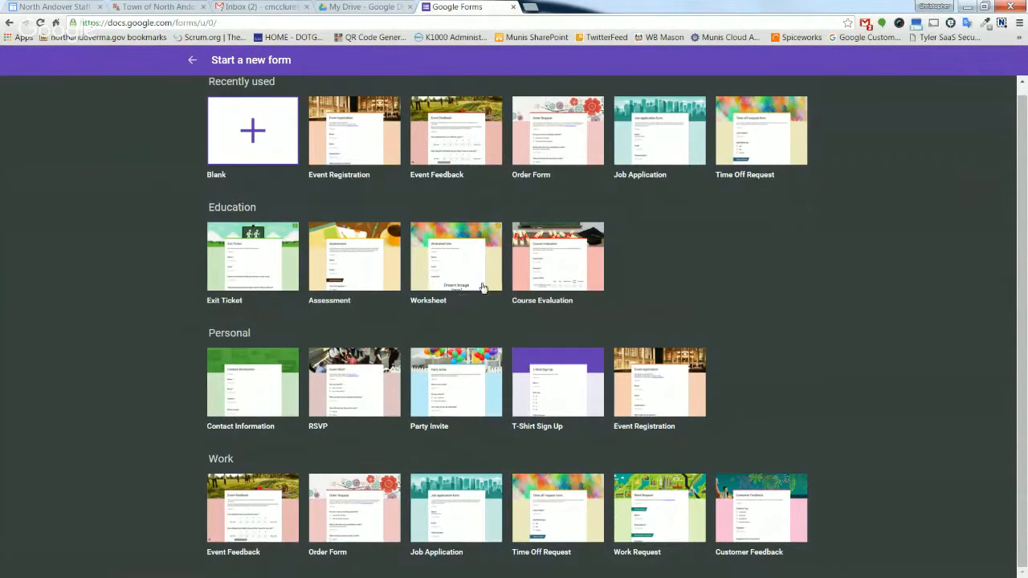
{"action": "scroll", "coordinate": [562, 272], "scroll_direction": "up", "scroll_amount": 1}
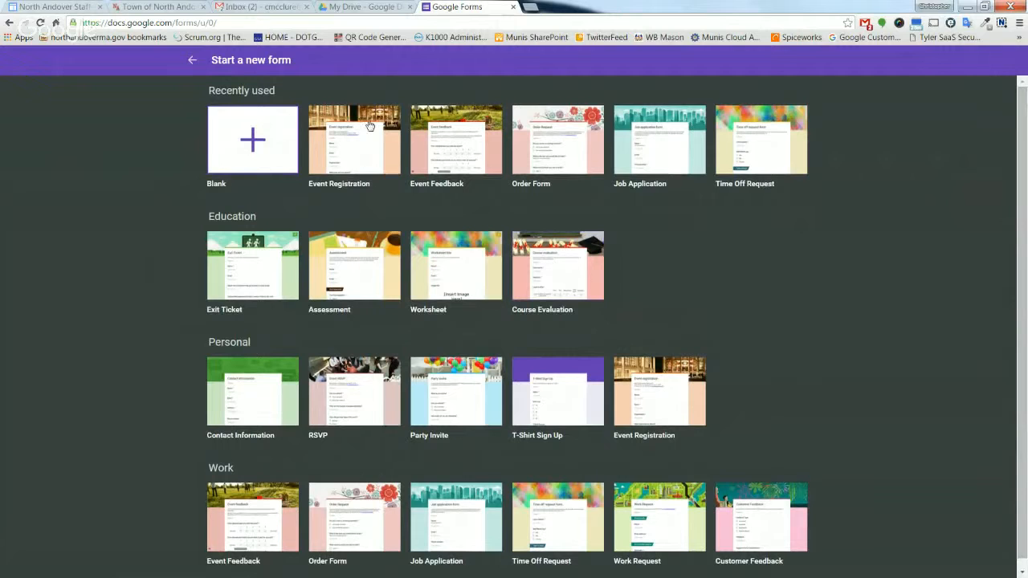
{"action": "left_click", "coordinate": [194, 60]}
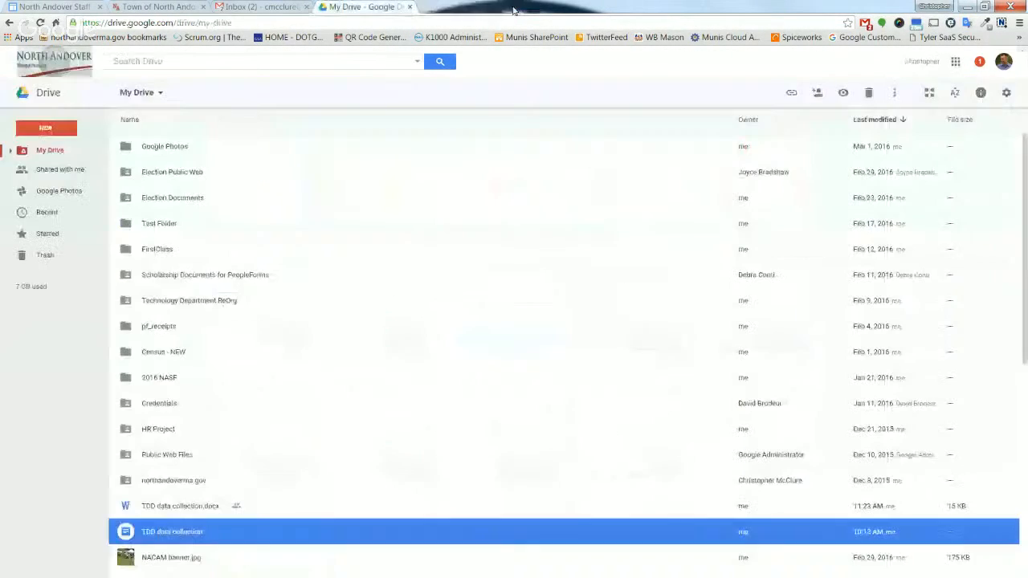
{"action": "left_click", "coordinate": [514, 8]}
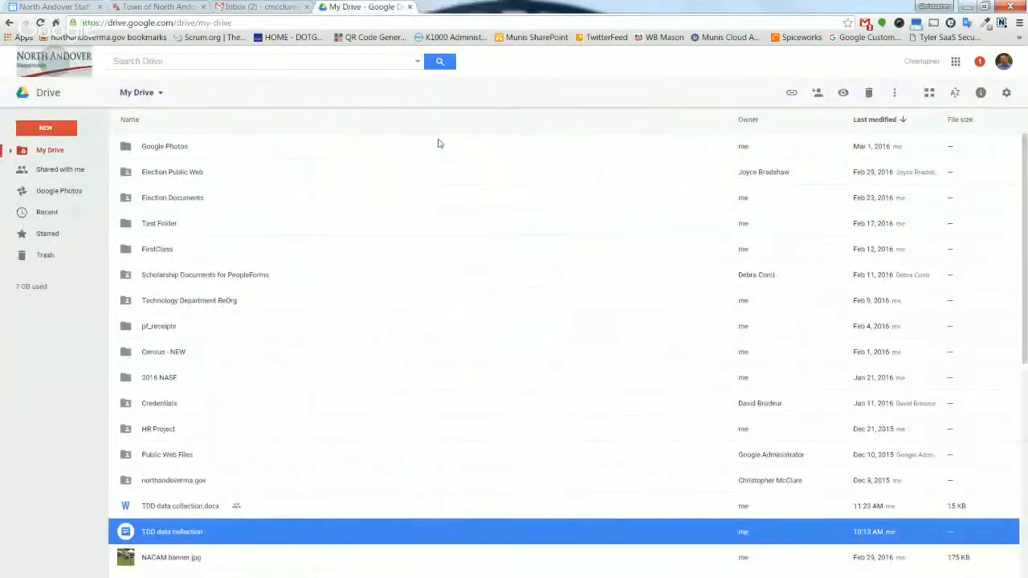
{"action": "left_click", "coordinate": [260, 6]}
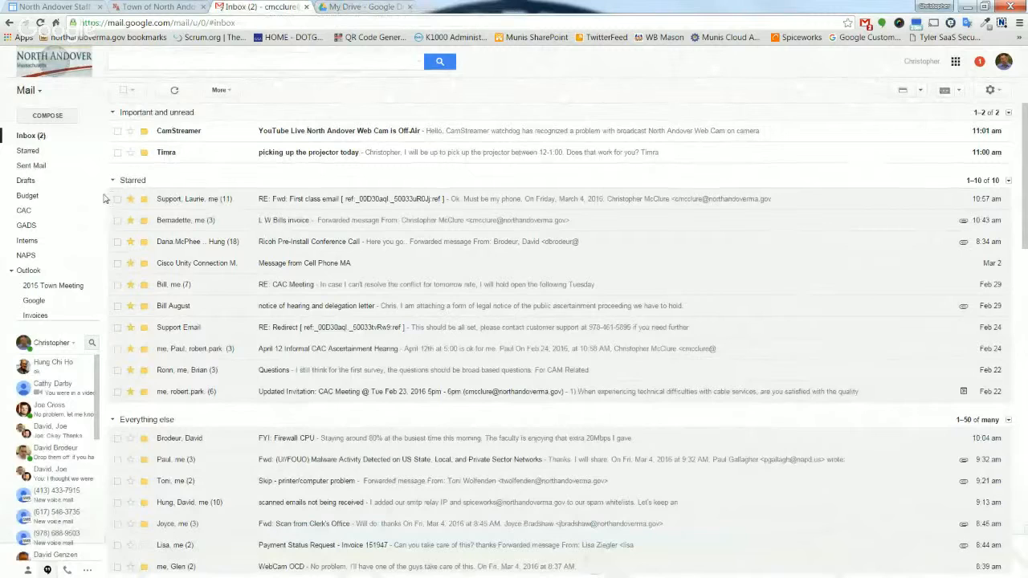
{"action": "mouse_move", "coordinate": [46, 233]}
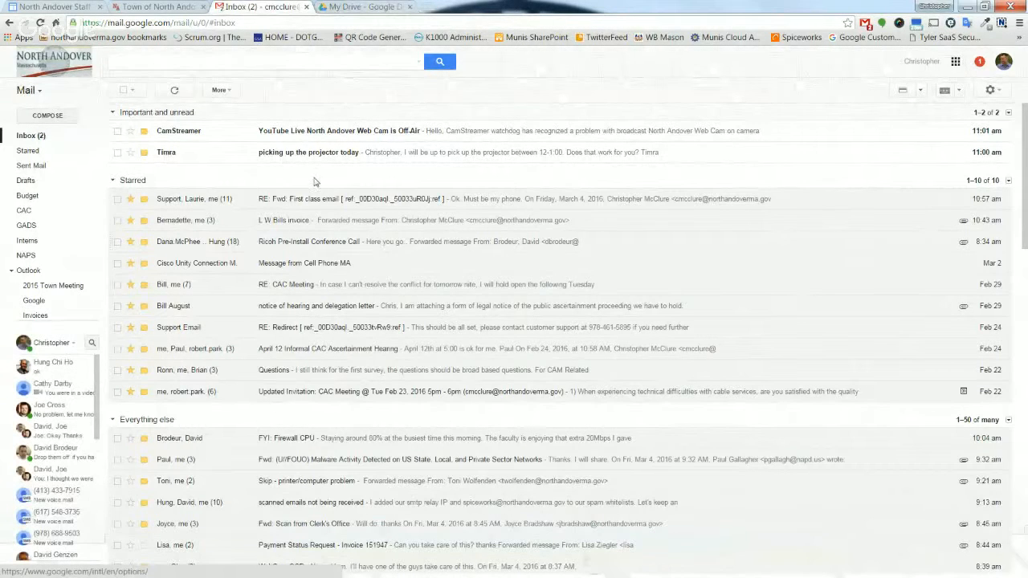